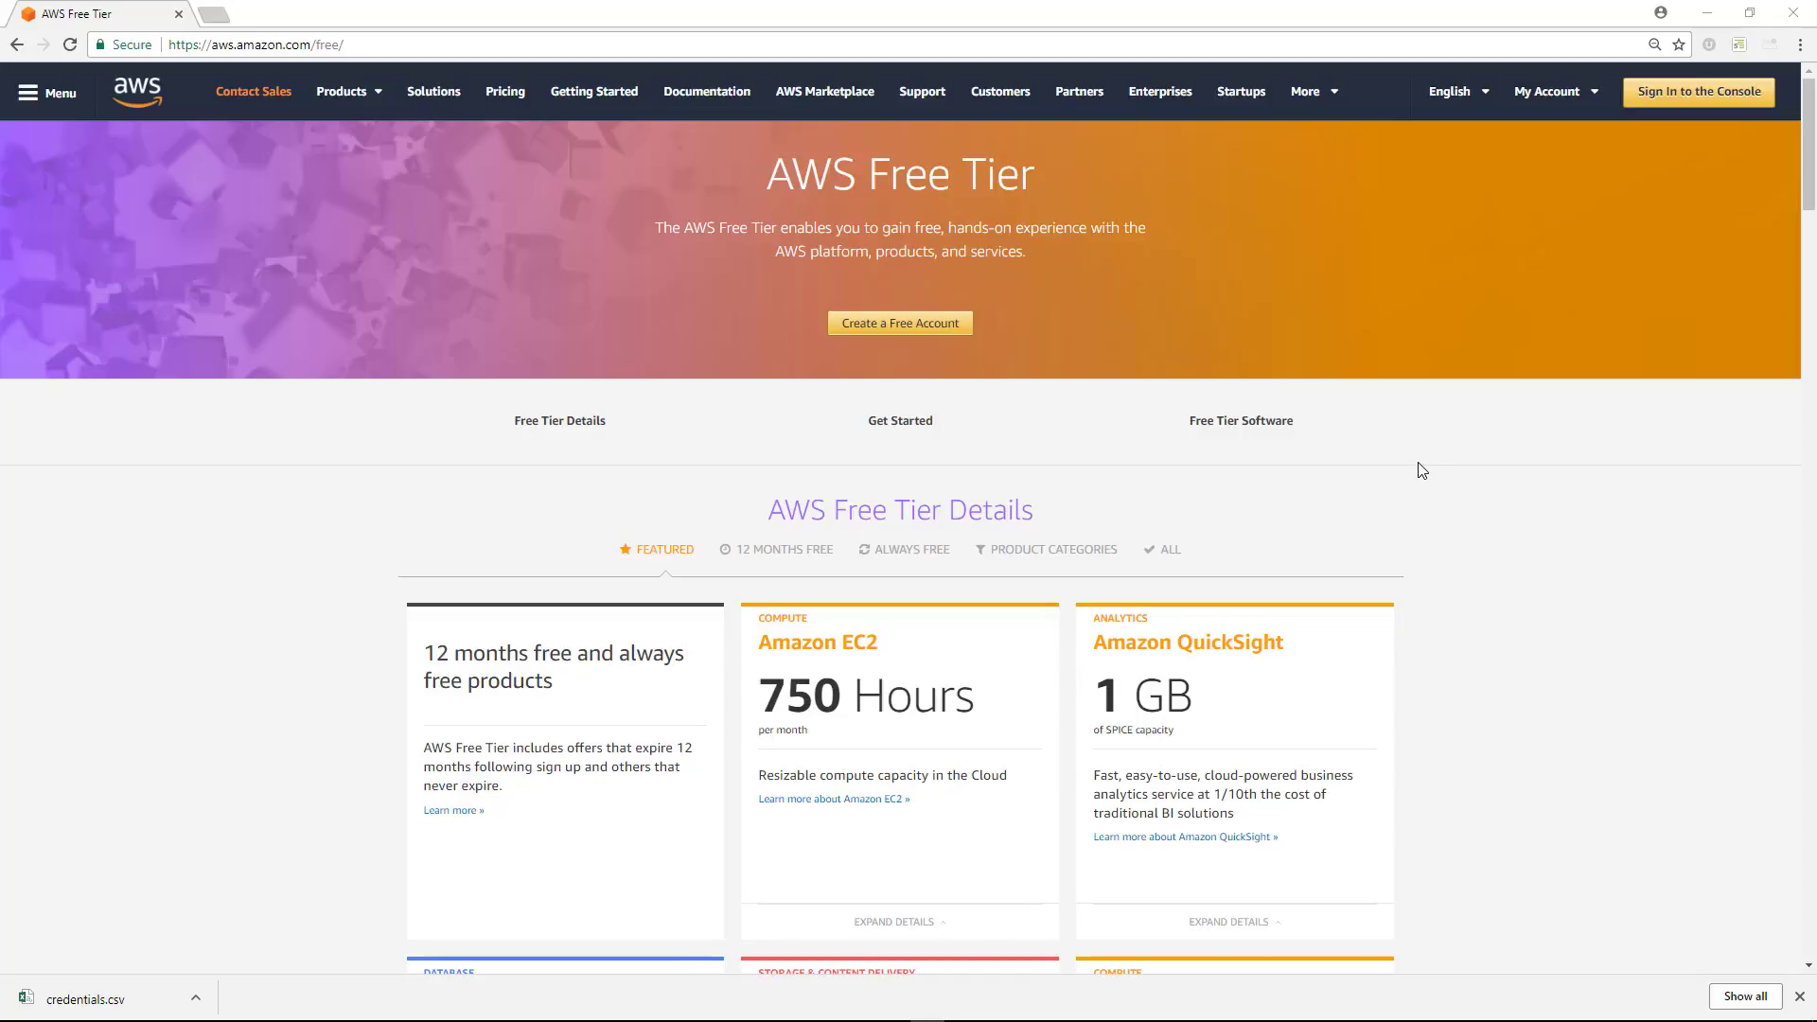
Select part of the current page address in the browser
{"action": "left_click", "coordinate": [214, 46]}
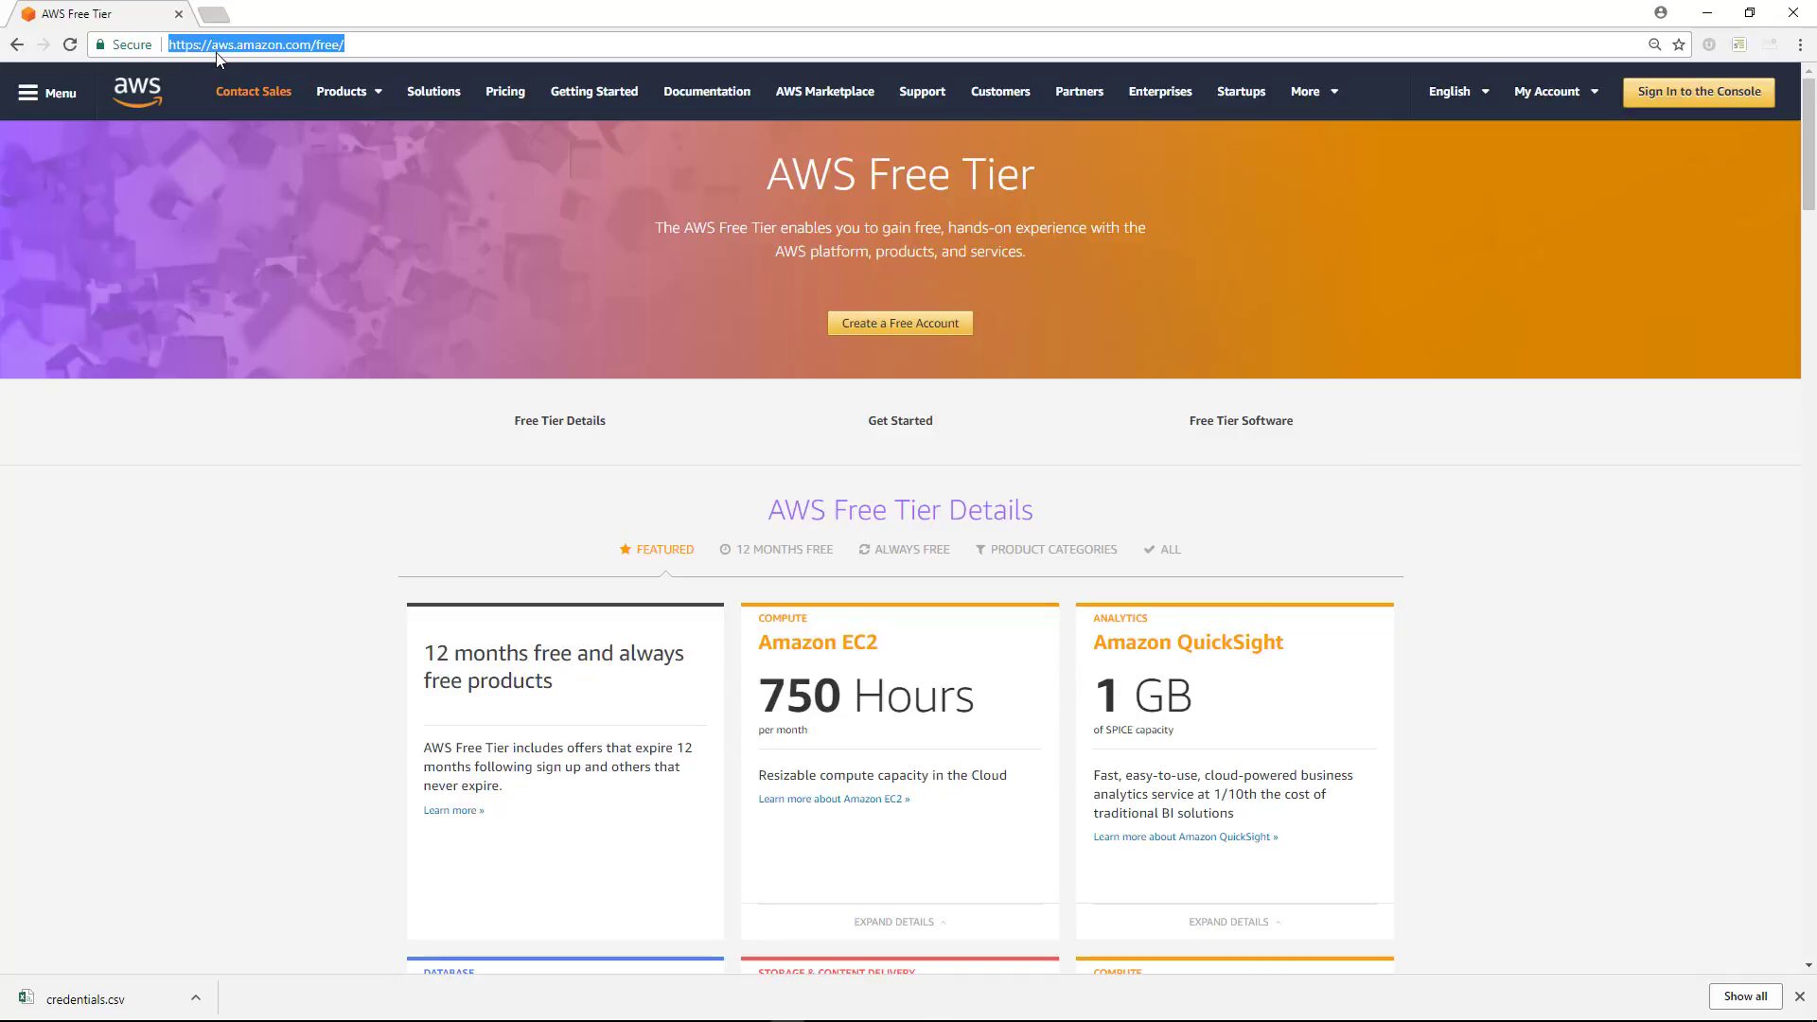
{"action": "left_click", "coordinate": [228, 46]}
{"action": "left_click_drag", "start_coordinate": [234, 49], "coordinate": [345, 44]}
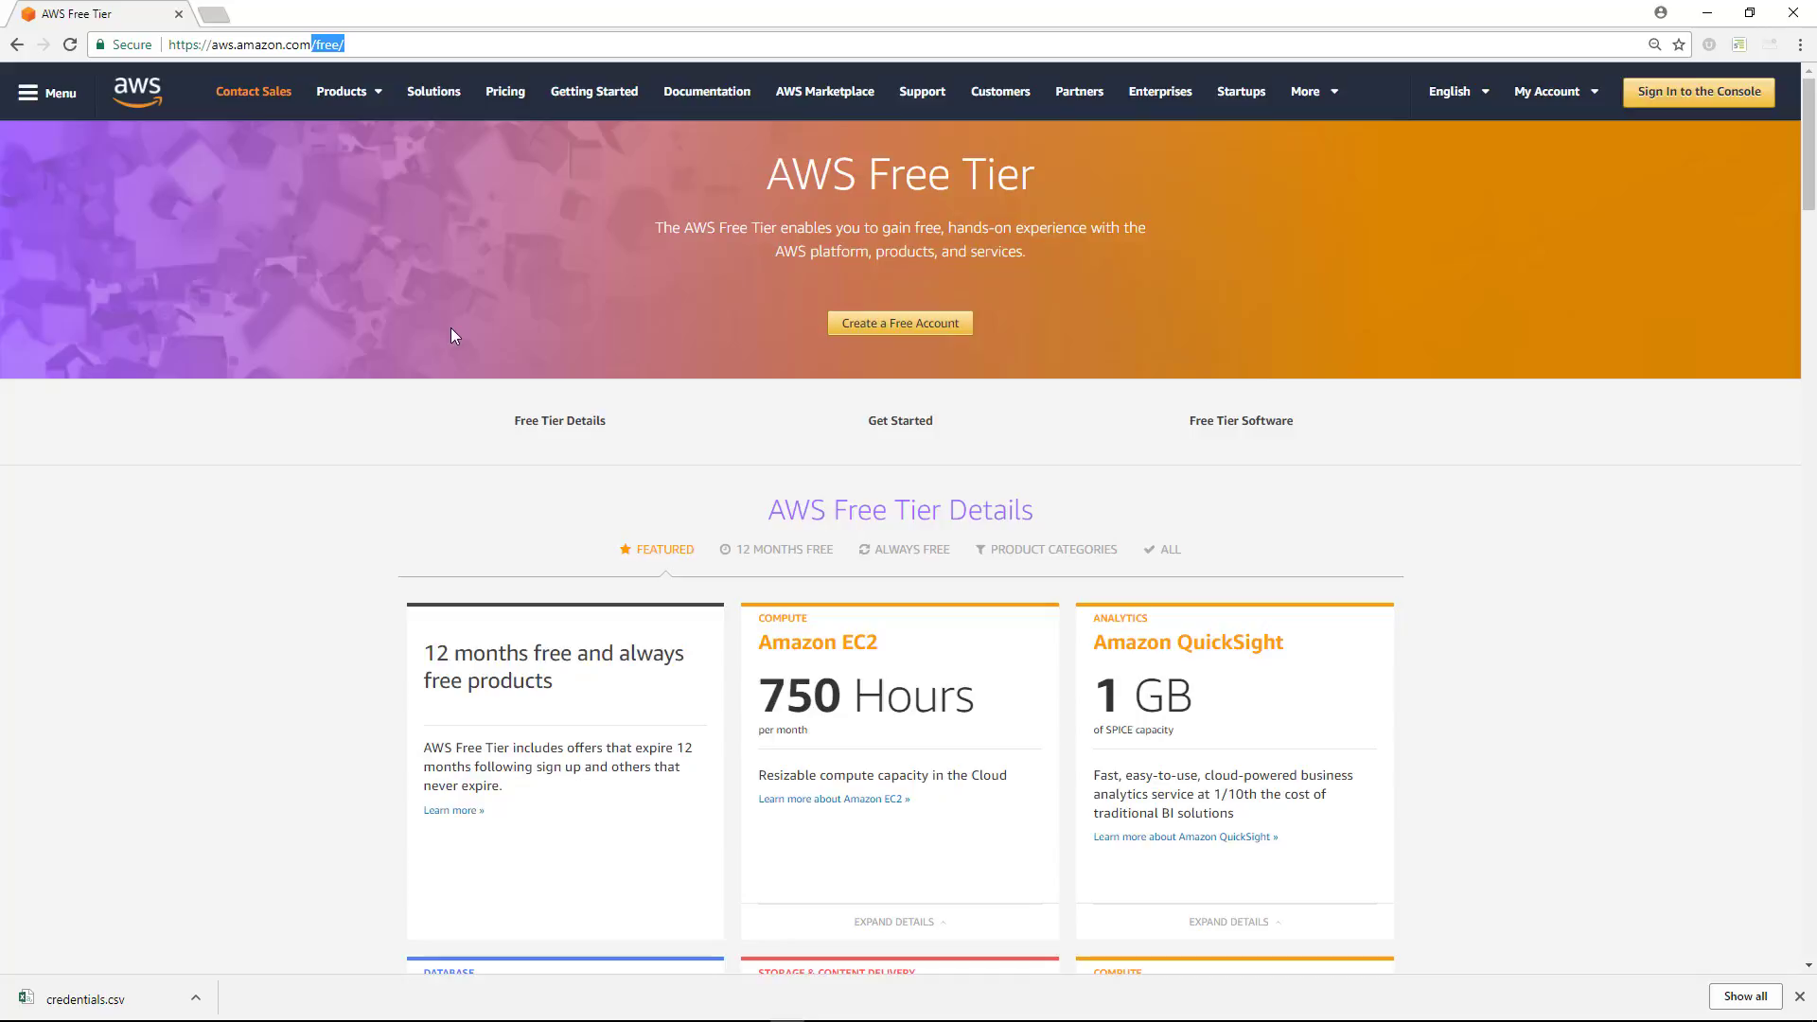
Scroll through the free tier page and highlight the 12 Month Introductory Period heading
{"action": "scroll", "coordinate": [374, 418], "scroll_direction": "down", "scroll_amount": 3}
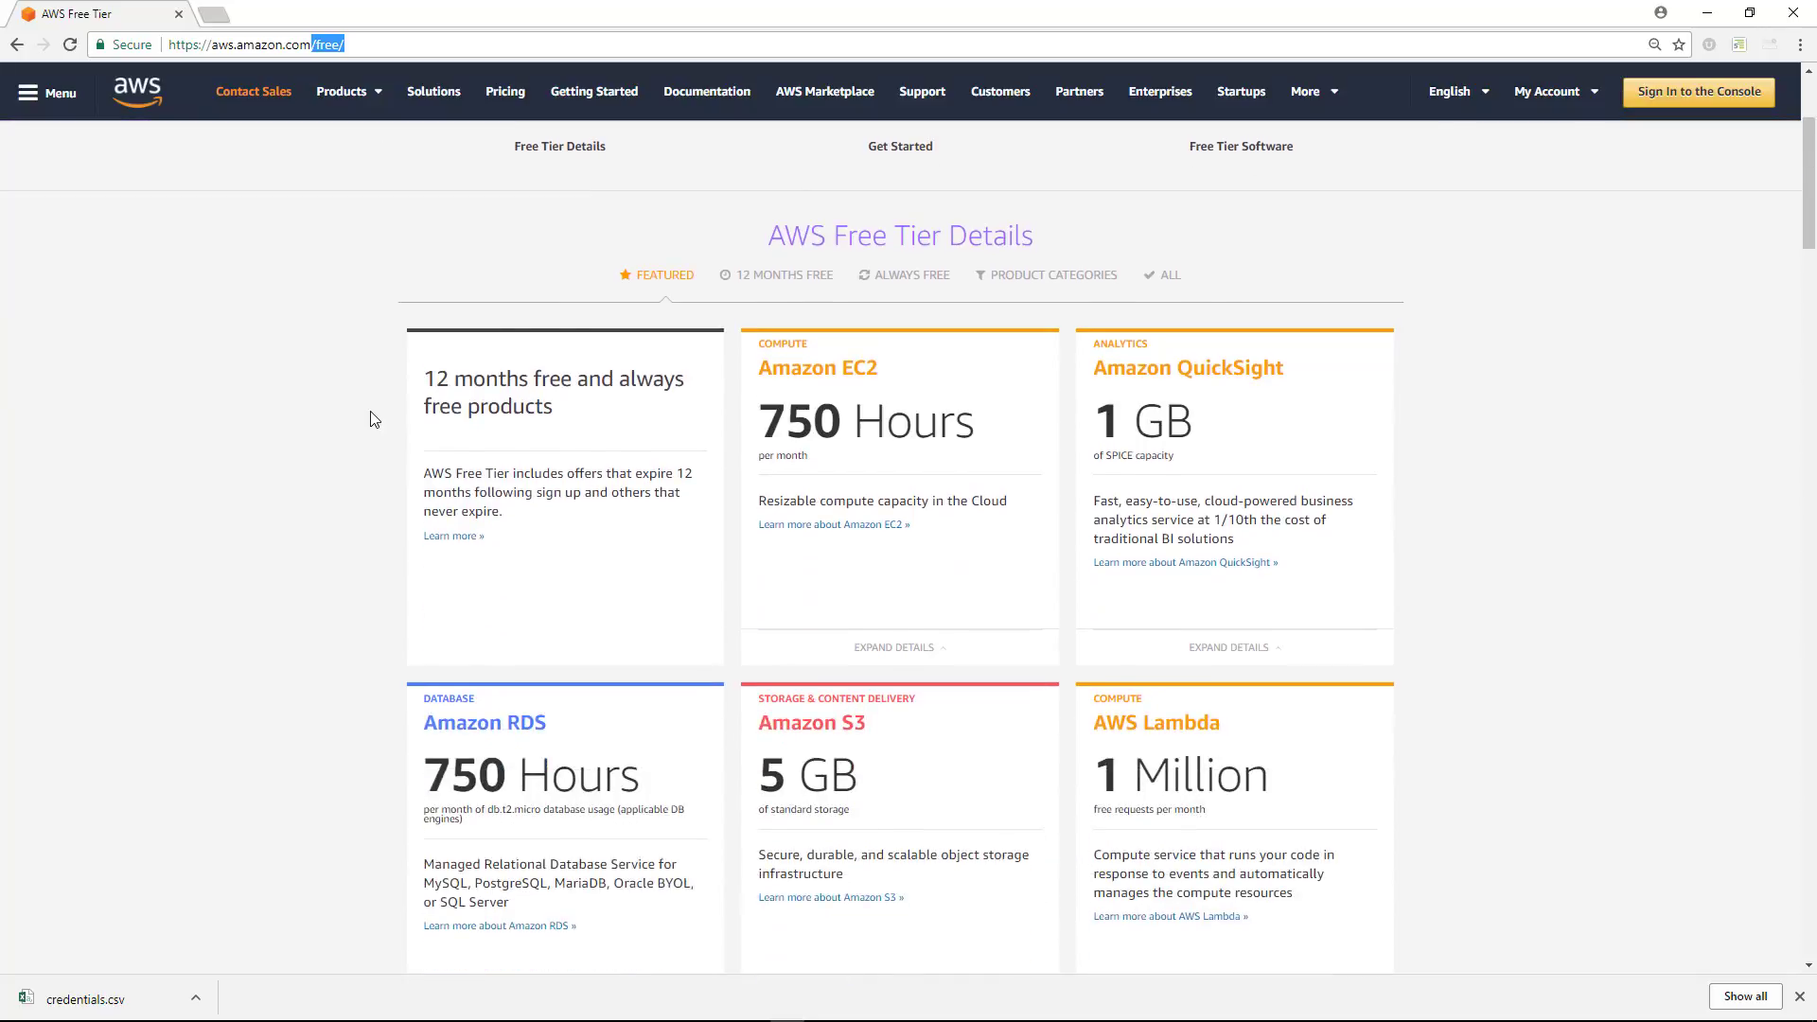
{"action": "scroll", "coordinate": [374, 417], "scroll_direction": "down", "scroll_amount": 7}
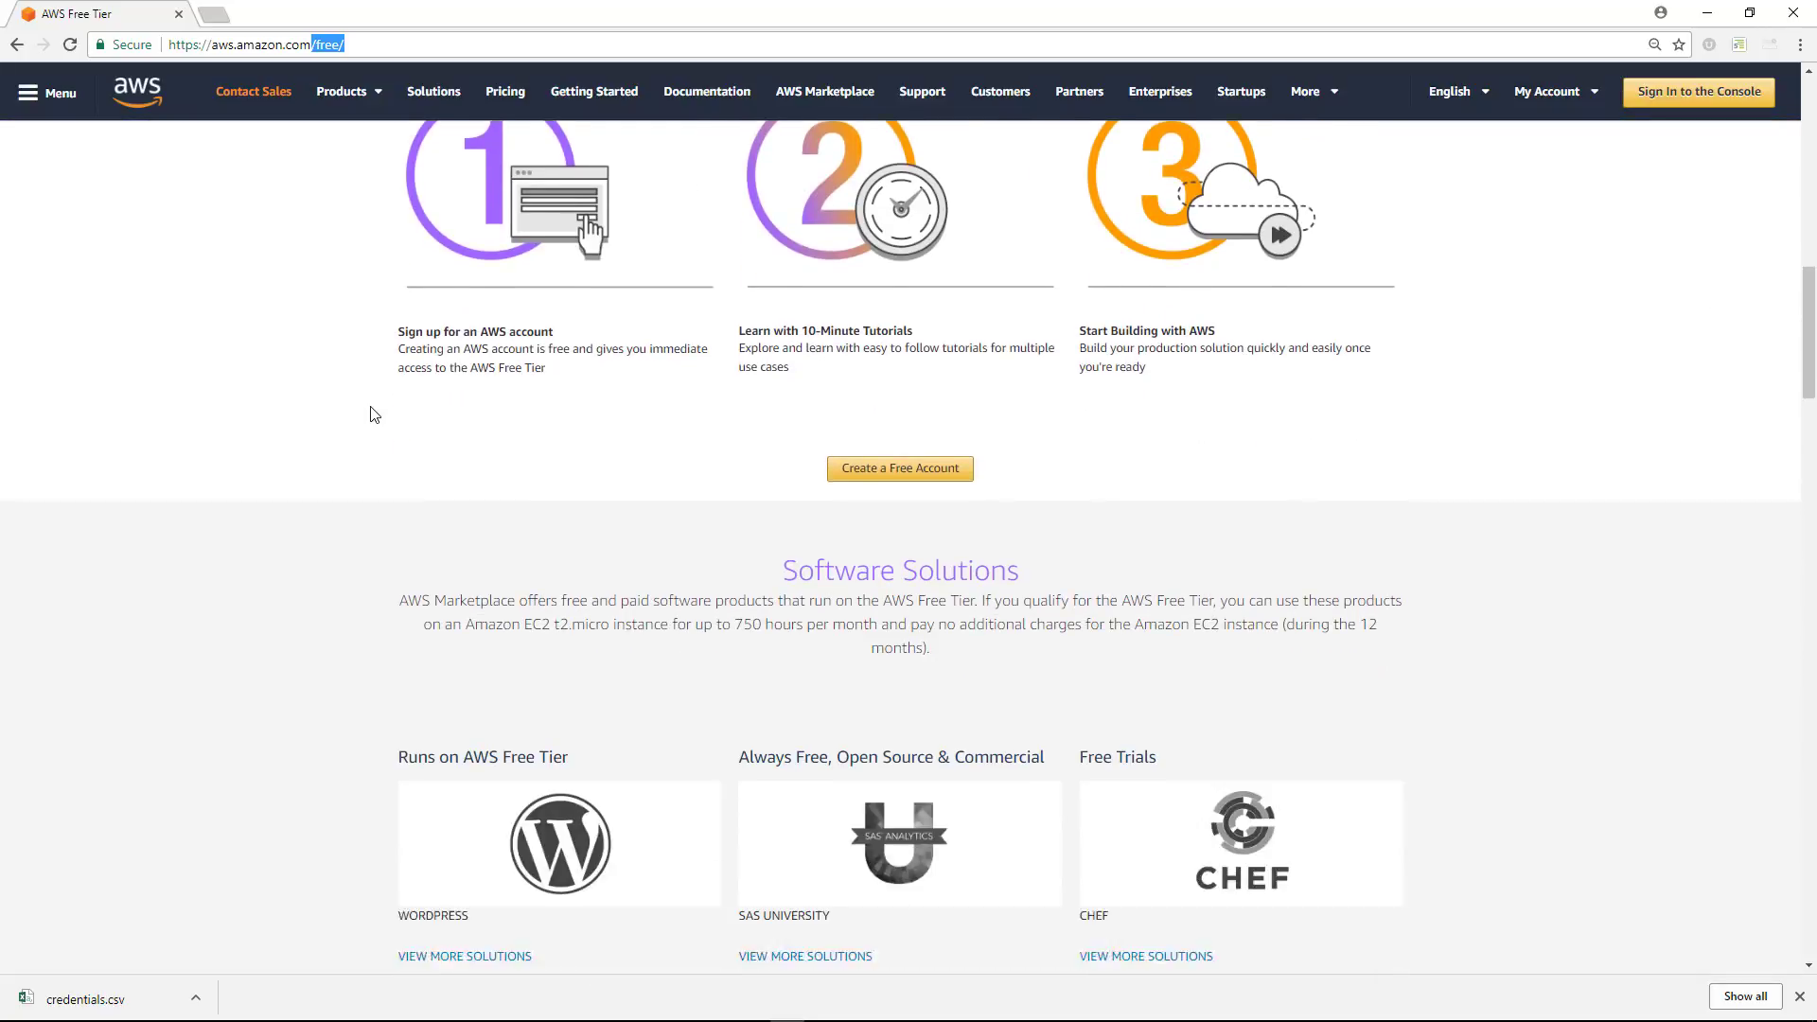
{"action": "scroll", "coordinate": [374, 417], "scroll_direction": "up", "scroll_amount": 10}
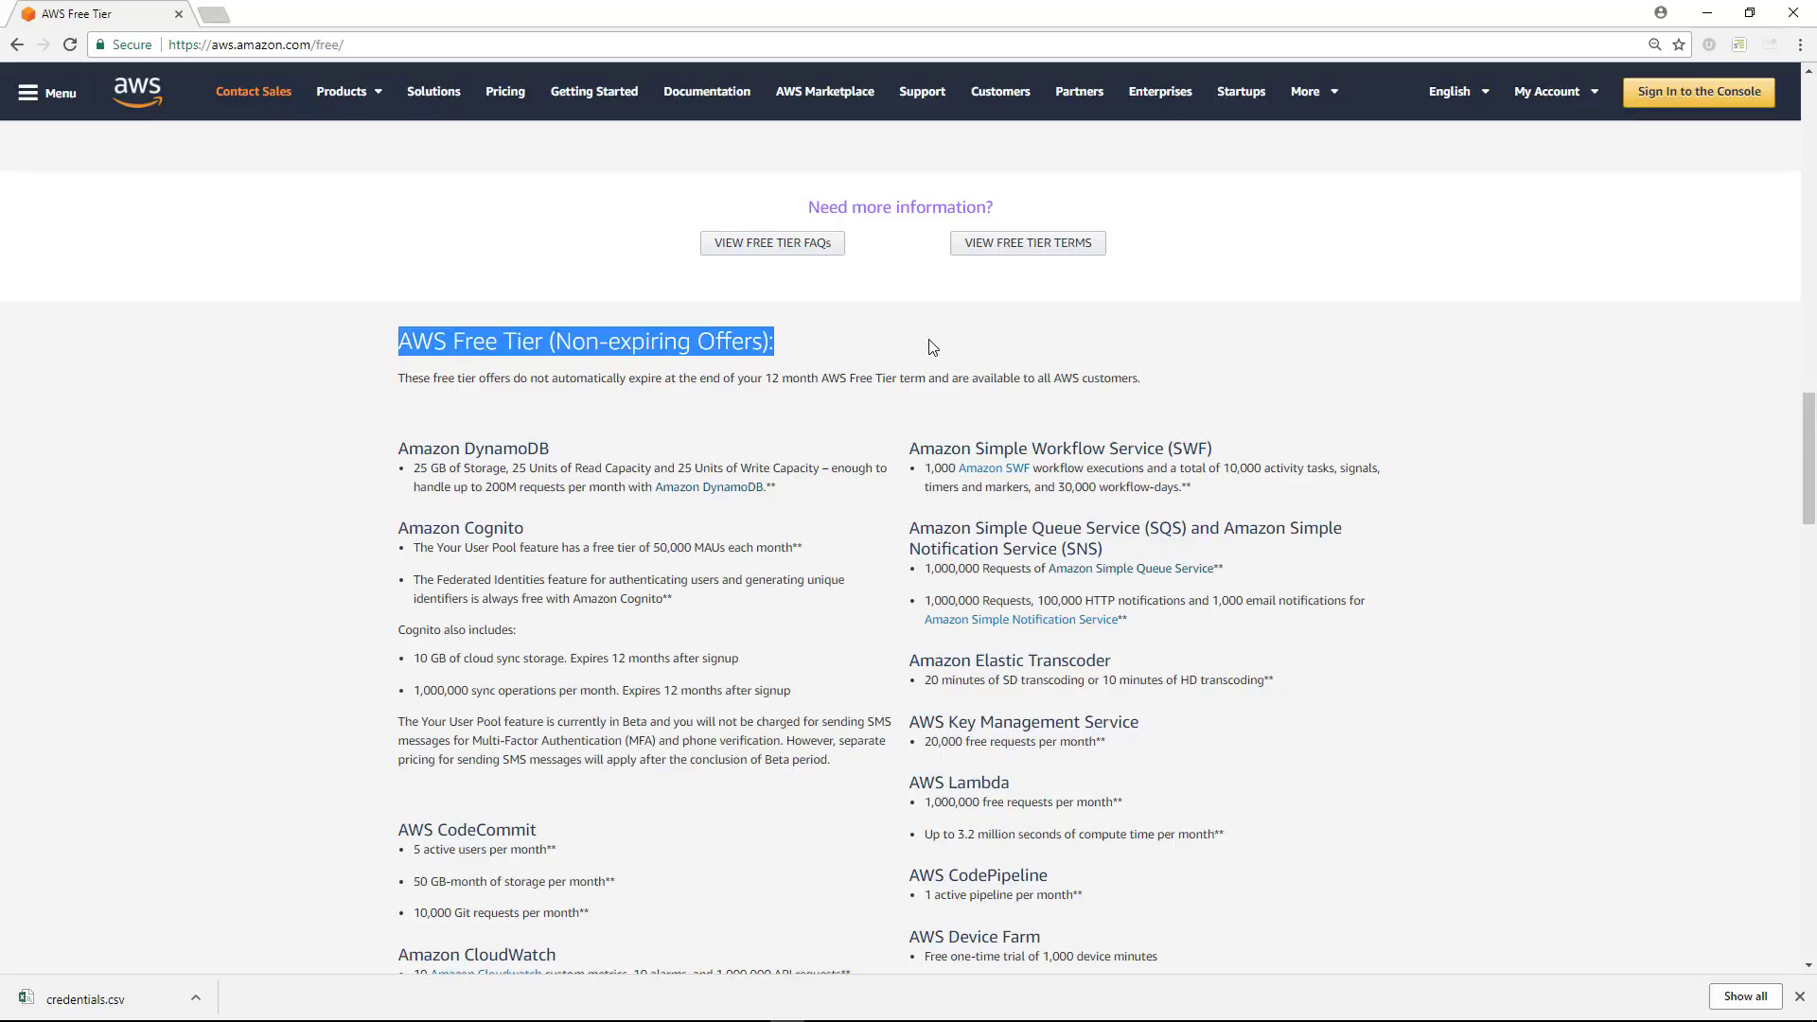
{"action": "scroll", "coordinate": [804, 527], "scroll_direction": "down", "scroll_amount": 12}
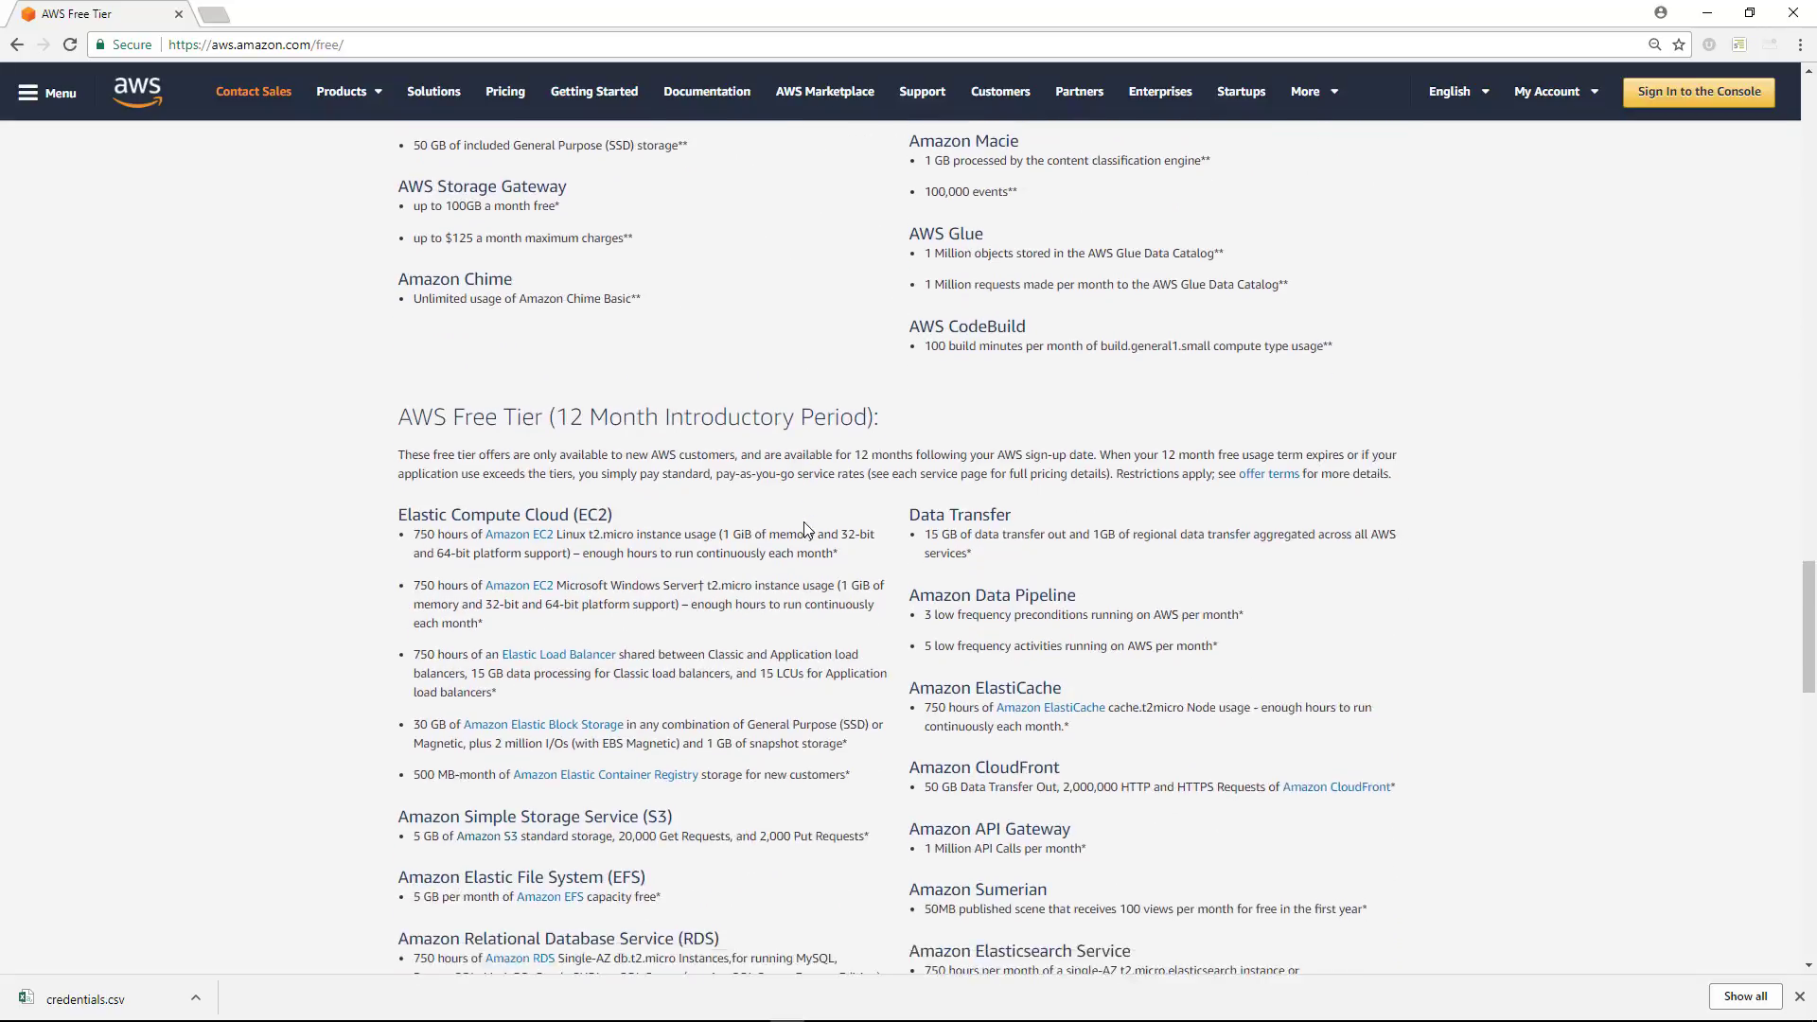
{"action": "scroll", "coordinate": [805, 525], "scroll_direction": "down", "scroll_amount": 3}
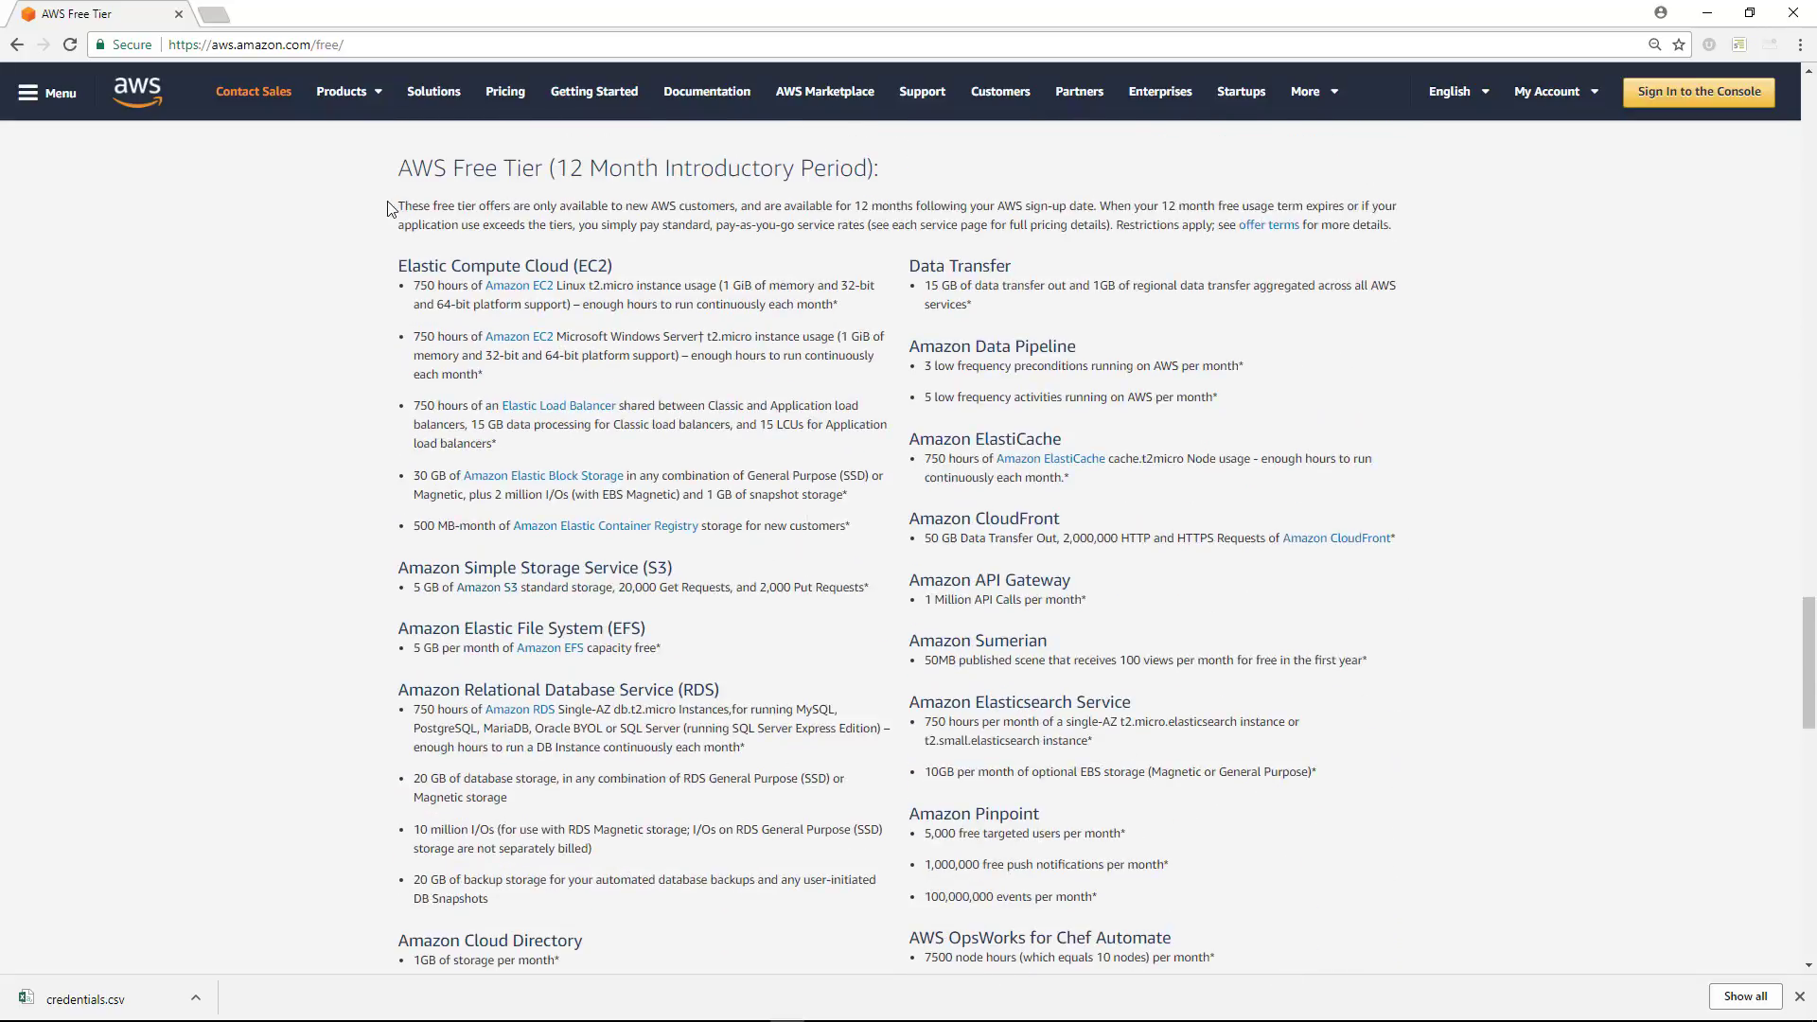
{"action": "left_click_drag", "start_coordinate": [398, 172], "coordinate": [875, 178]}
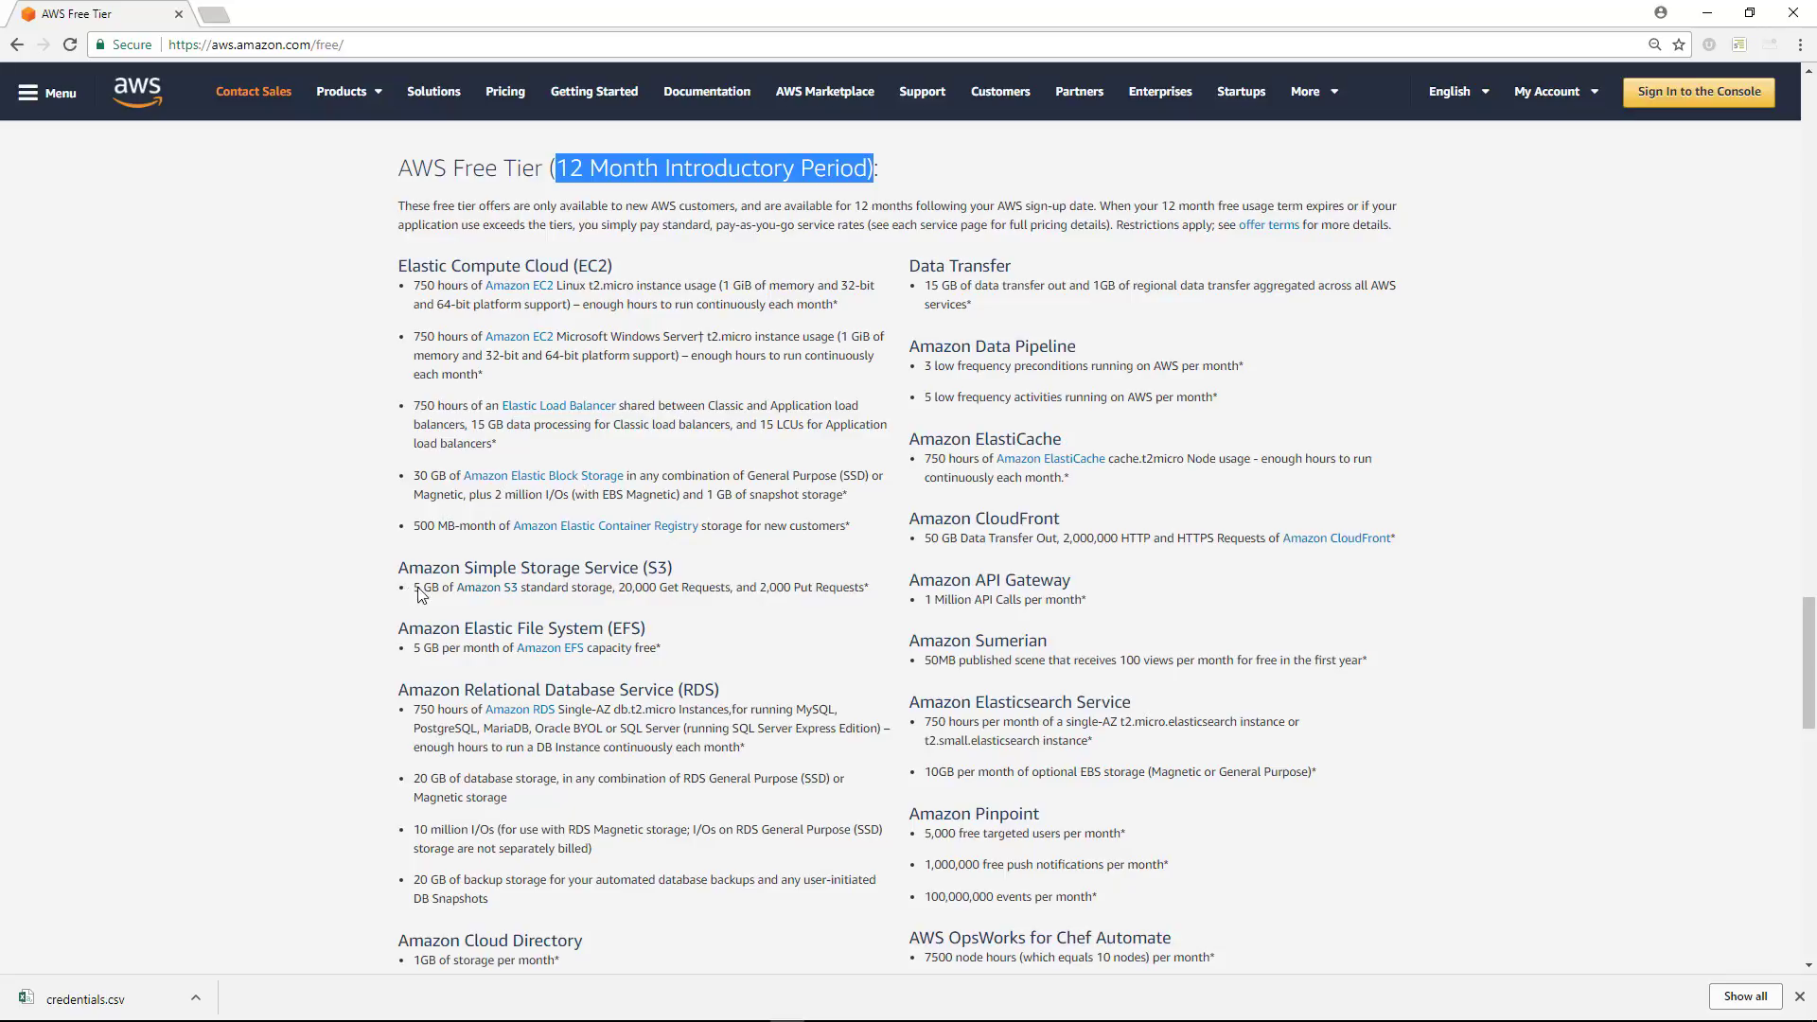
{"action": "scroll", "coordinate": [1529, 641], "scroll_direction": "up", "scroll_amount": 10}
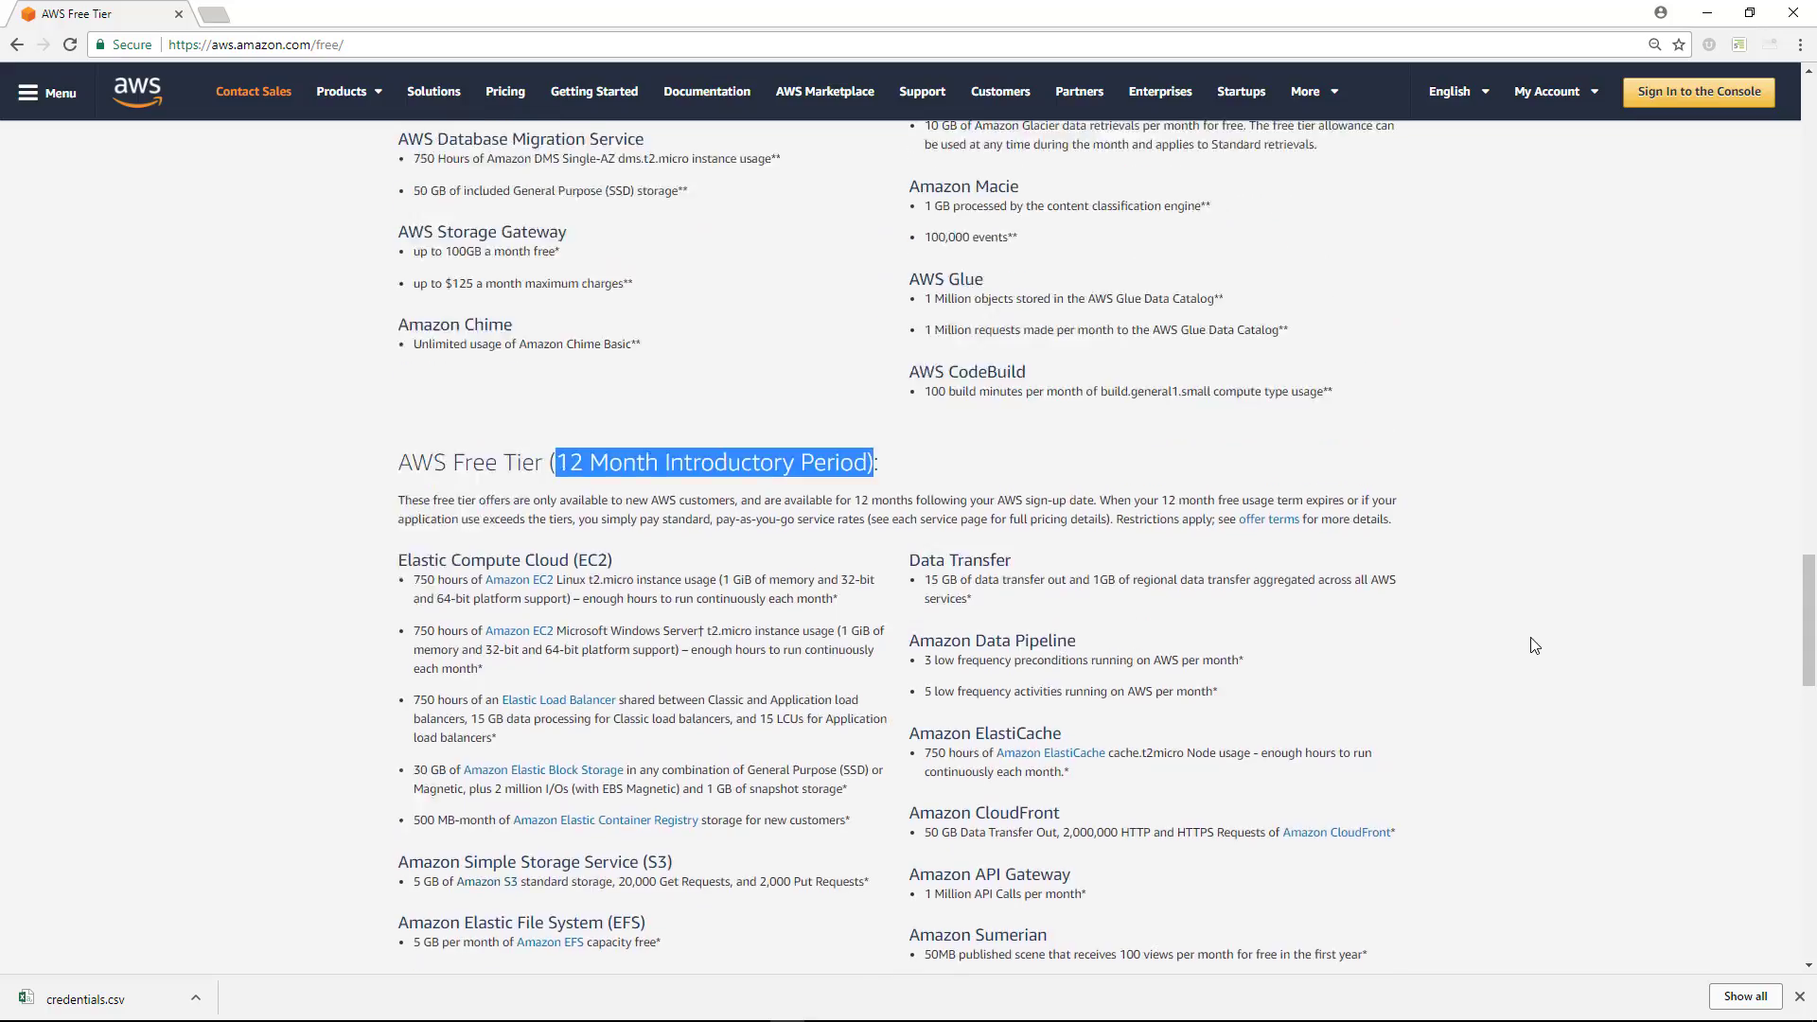
{"action": "scroll", "coordinate": [1534, 645], "scroll_direction": "up", "scroll_amount": 18}
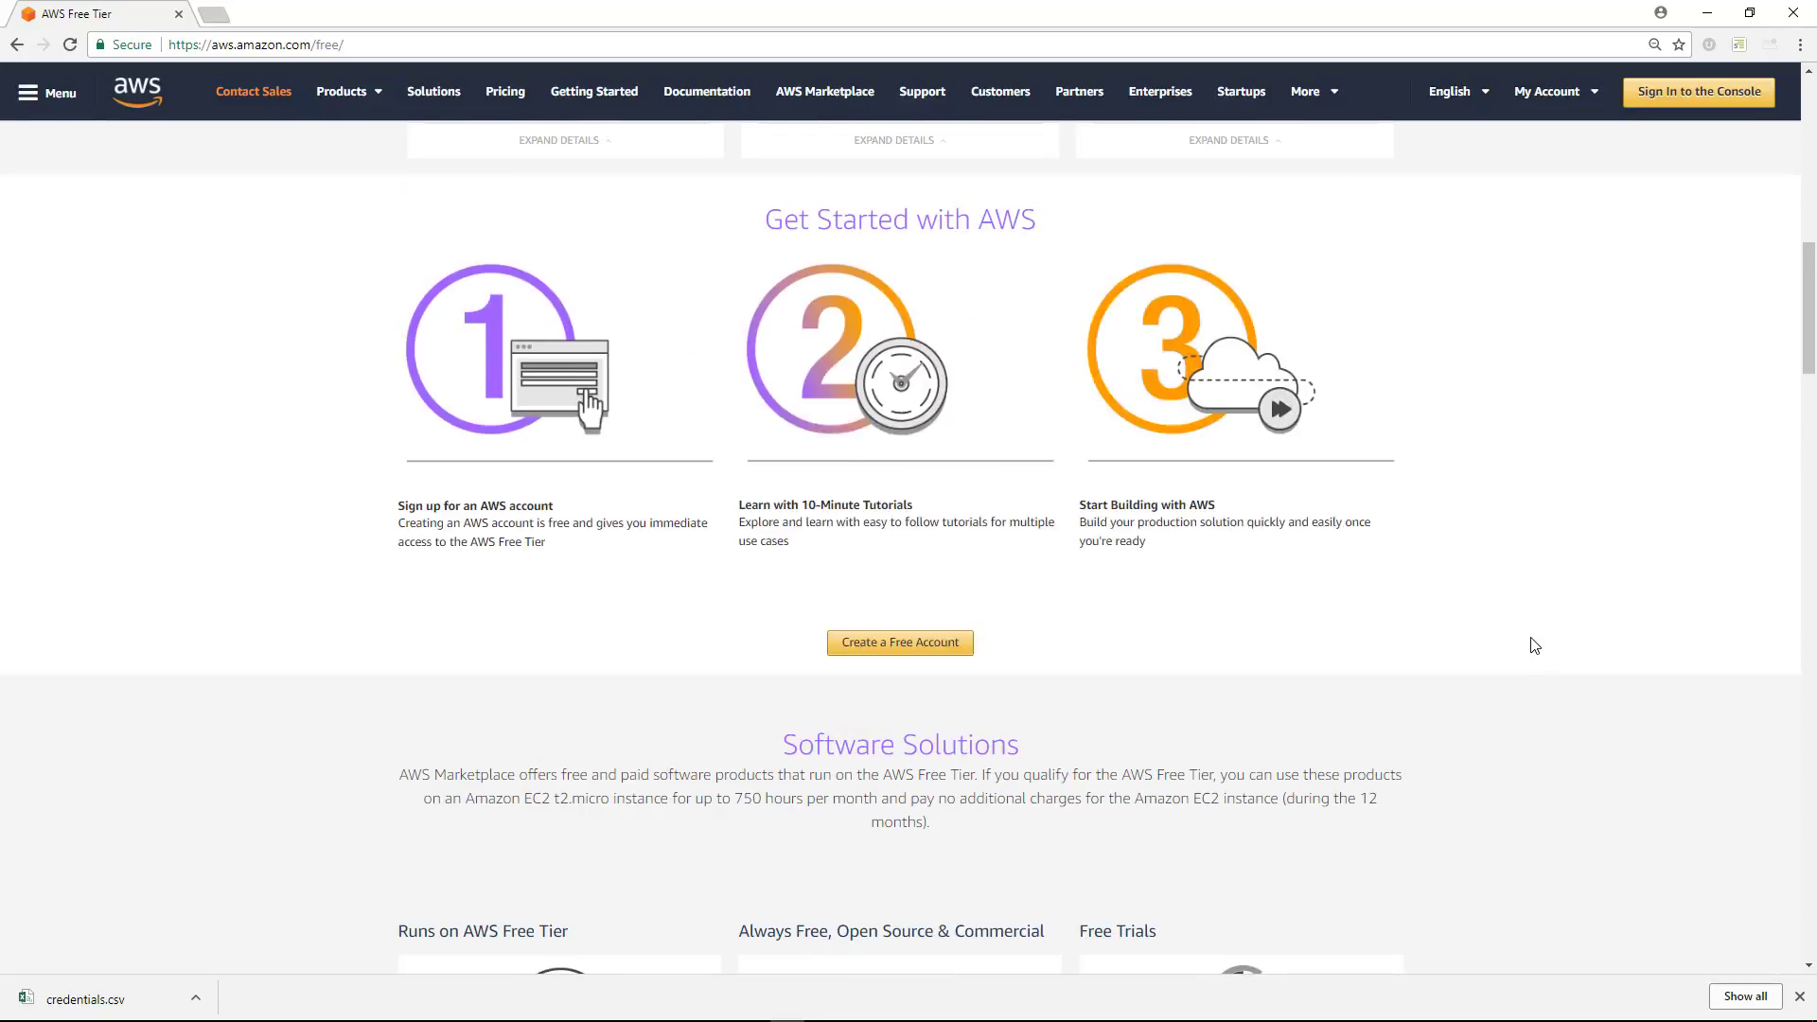
{"action": "scroll", "coordinate": [1535, 644], "scroll_direction": "up", "scroll_amount": 4}
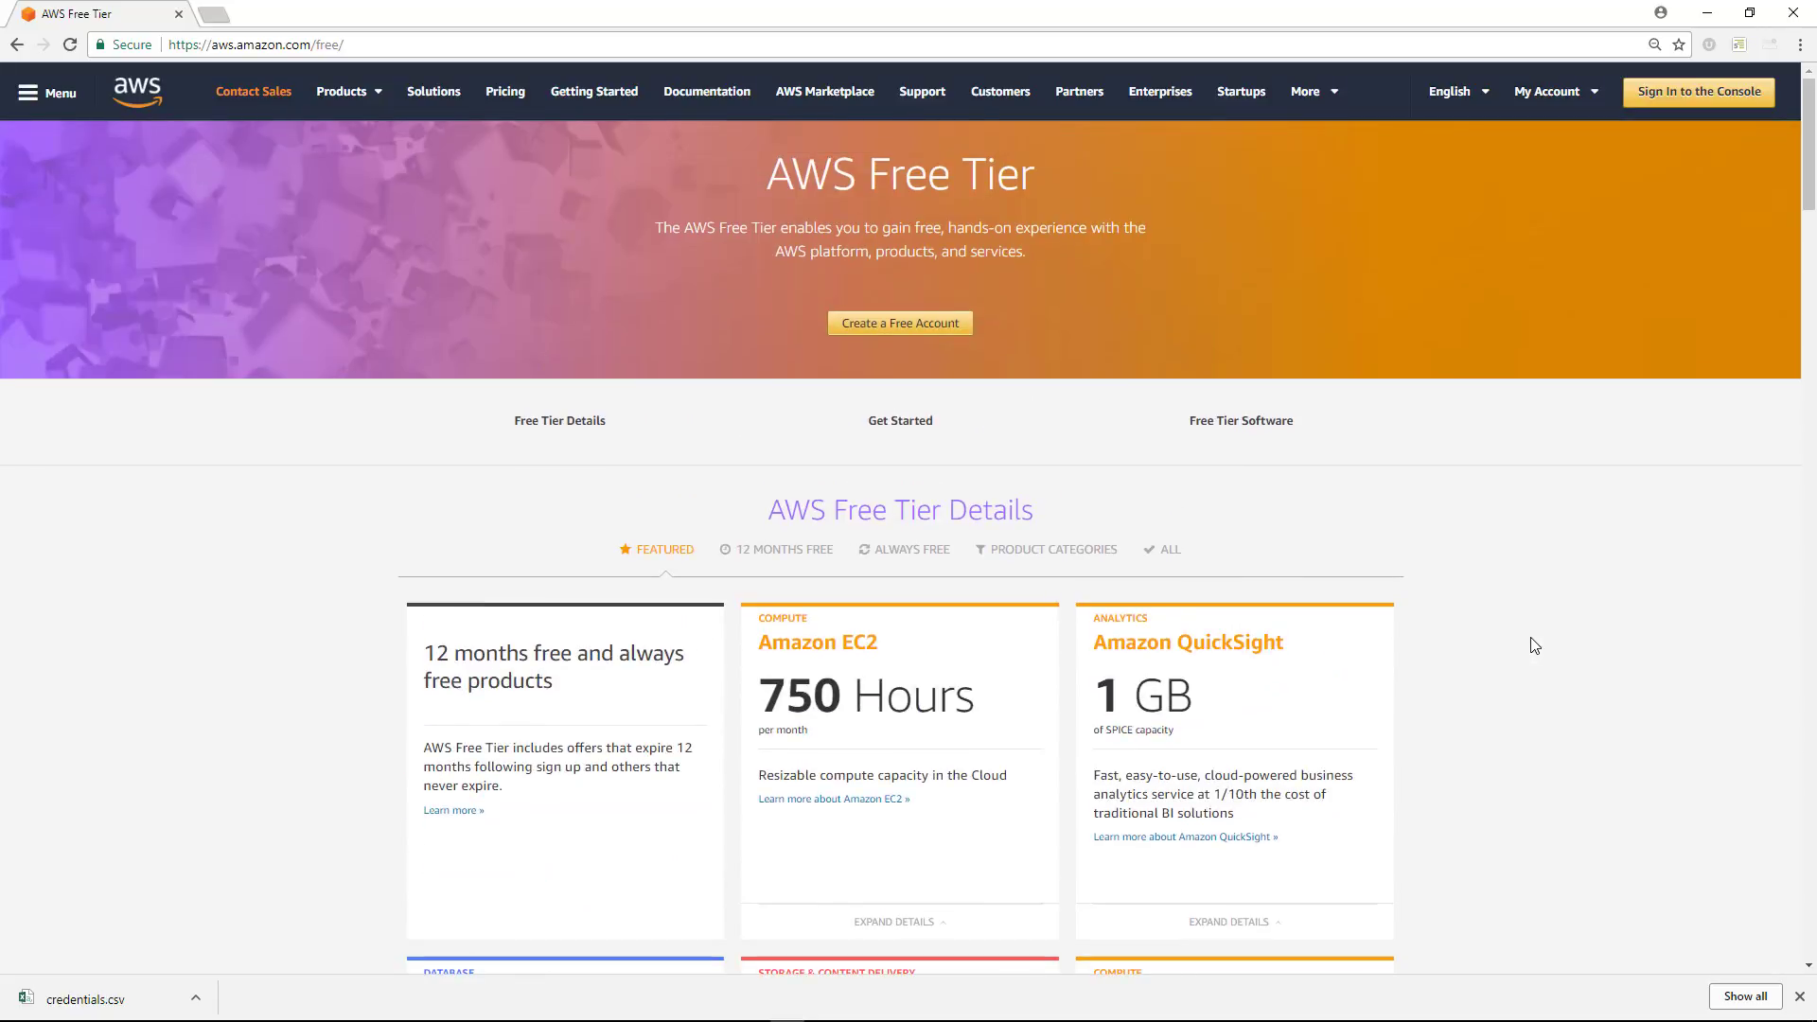
Start a free account with an email, matching password and account name, then continue
{"action": "left_click", "coordinate": [908, 347]}
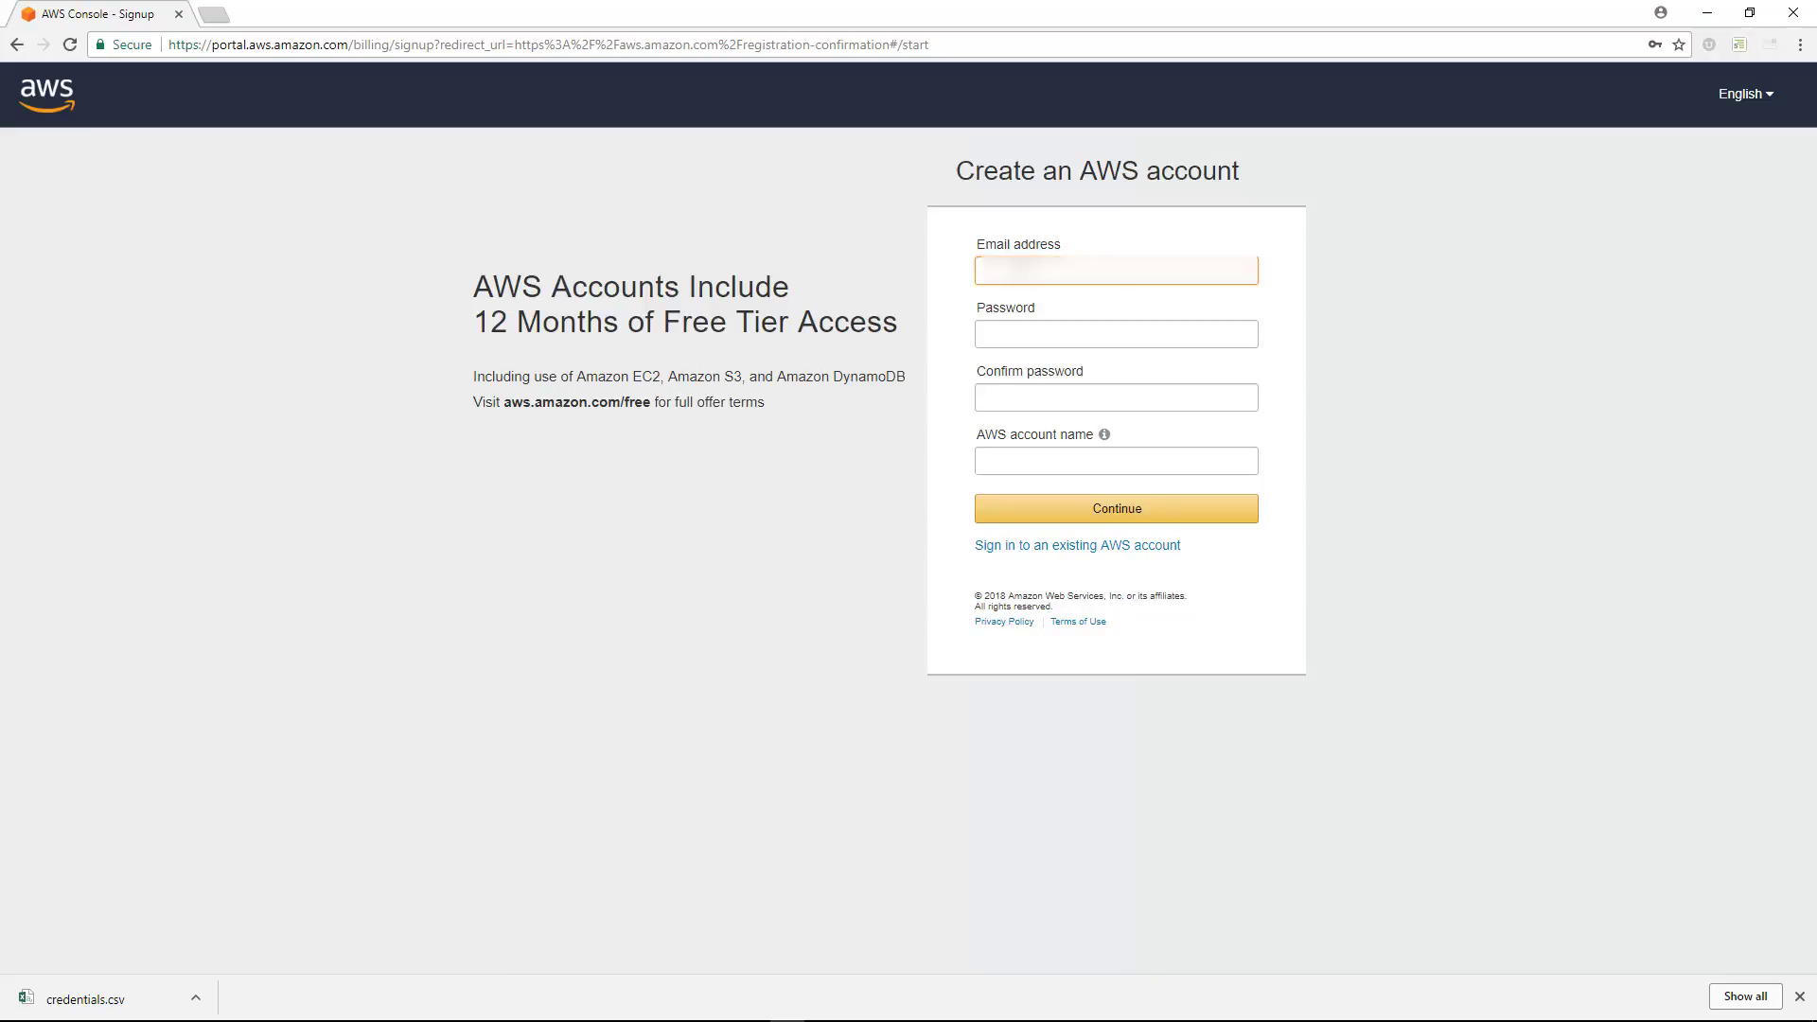
{"action": "type", "text": "a"}
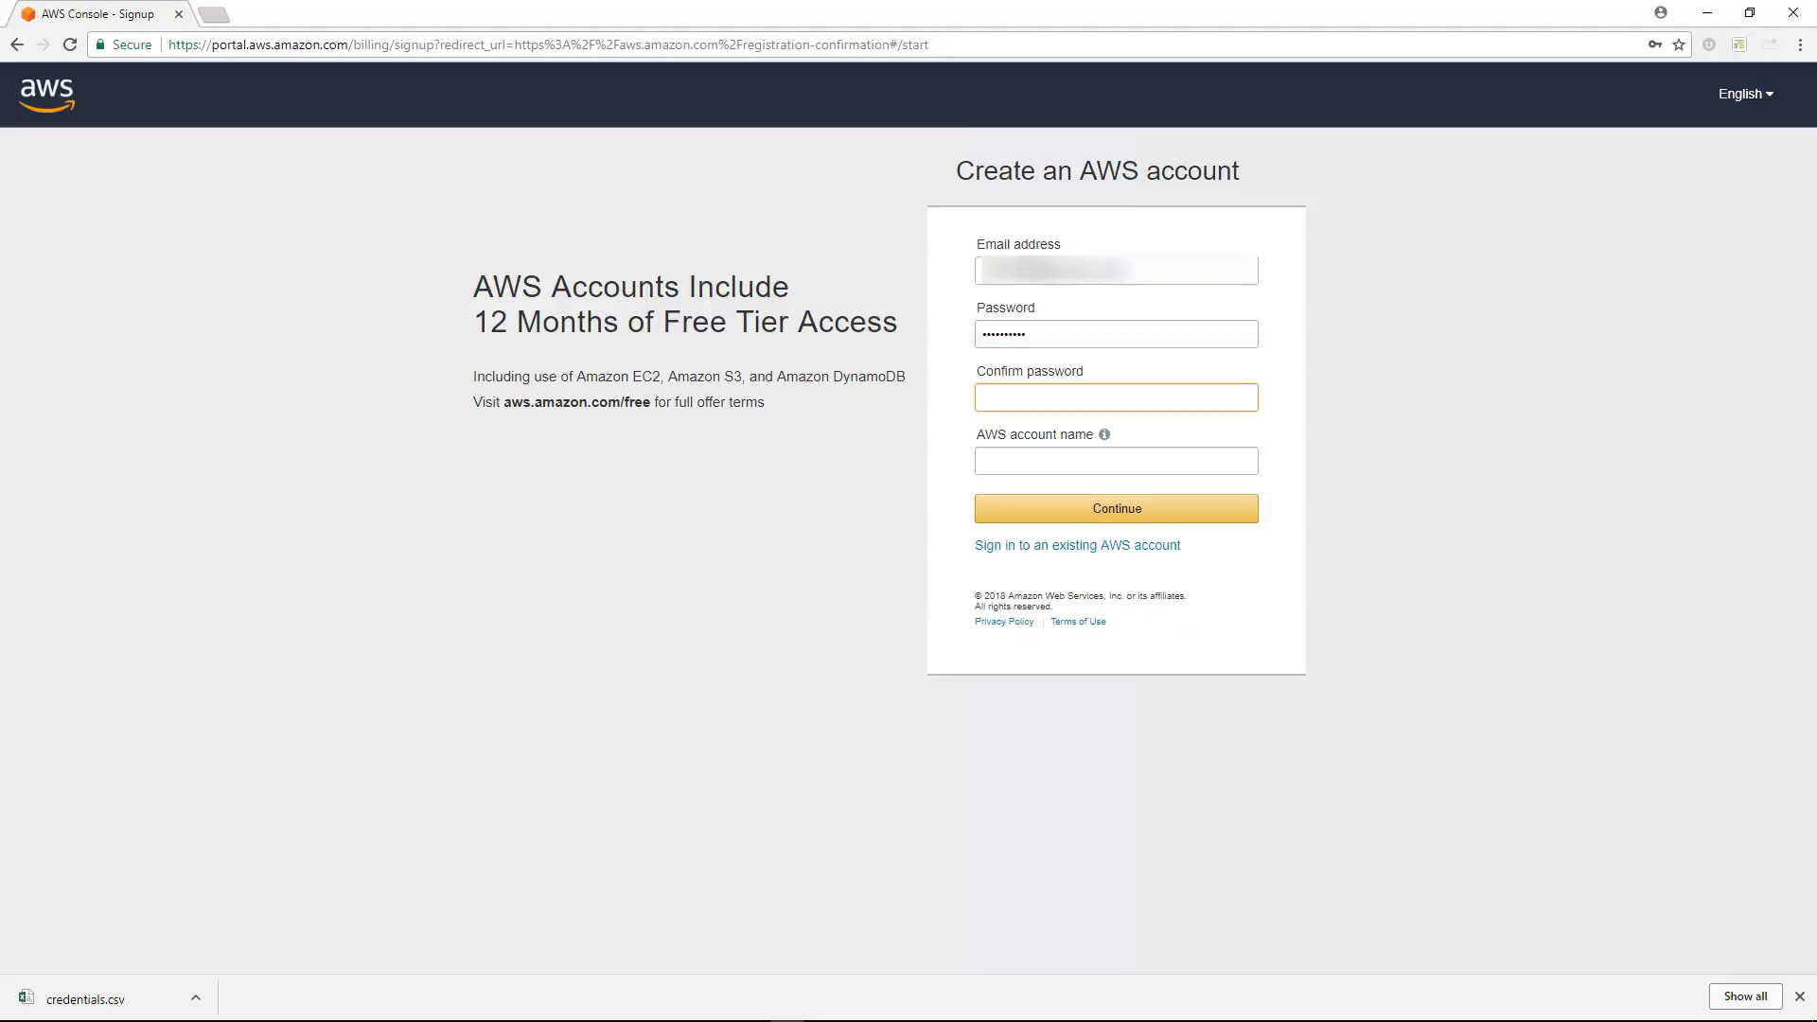
{"action": "type", "text": "•••••••••"}
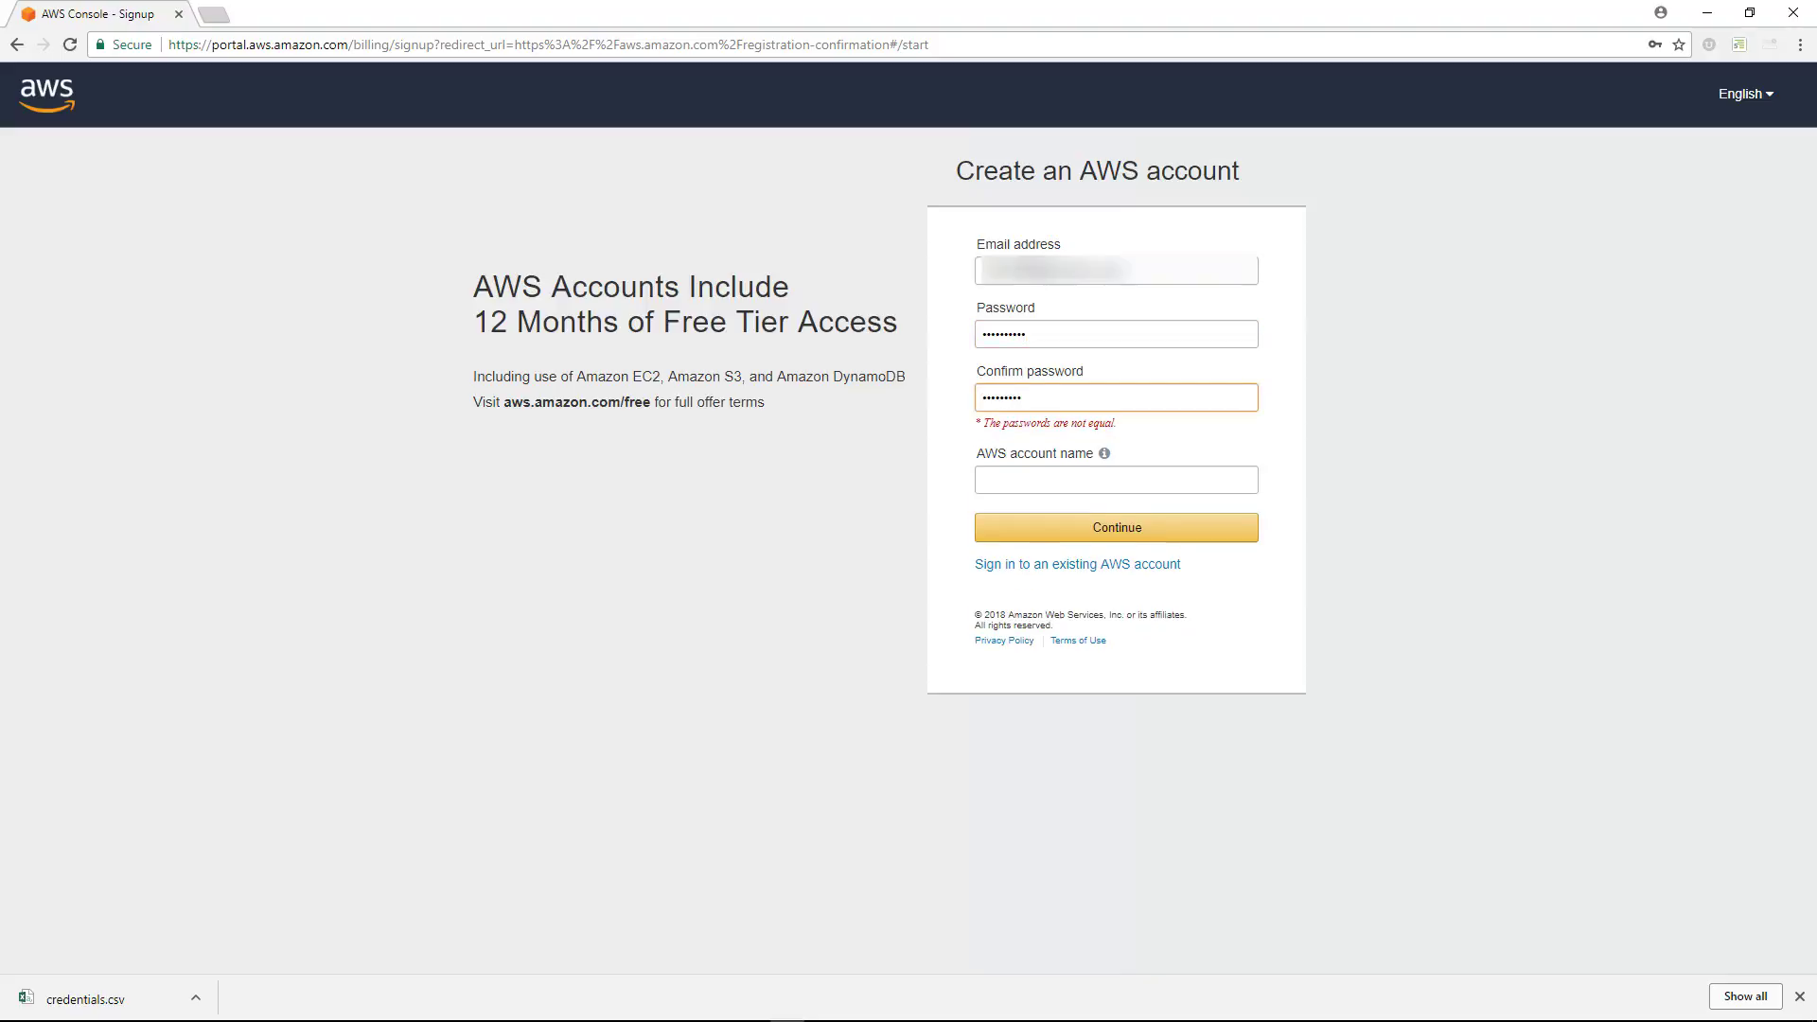
{"action": "type", "text": "•"}
{"action": "key", "text": "Tab"}
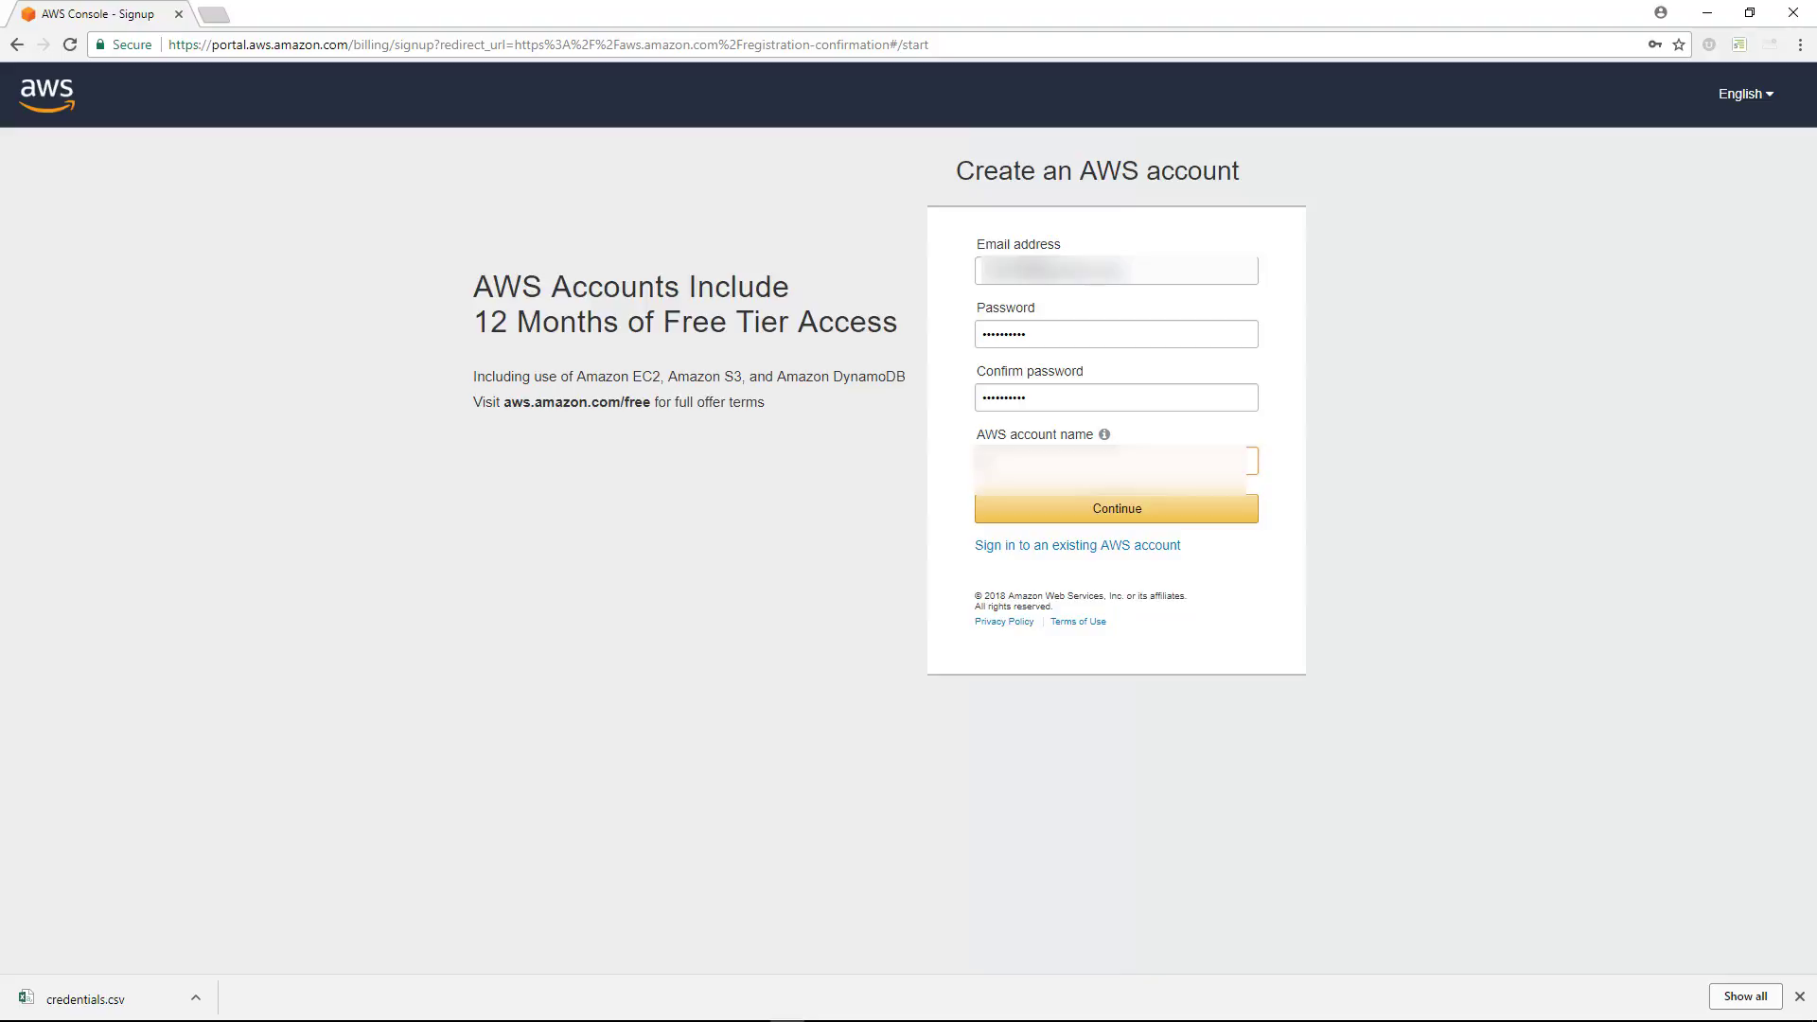
{"action": "type", "text": "•••••••"}
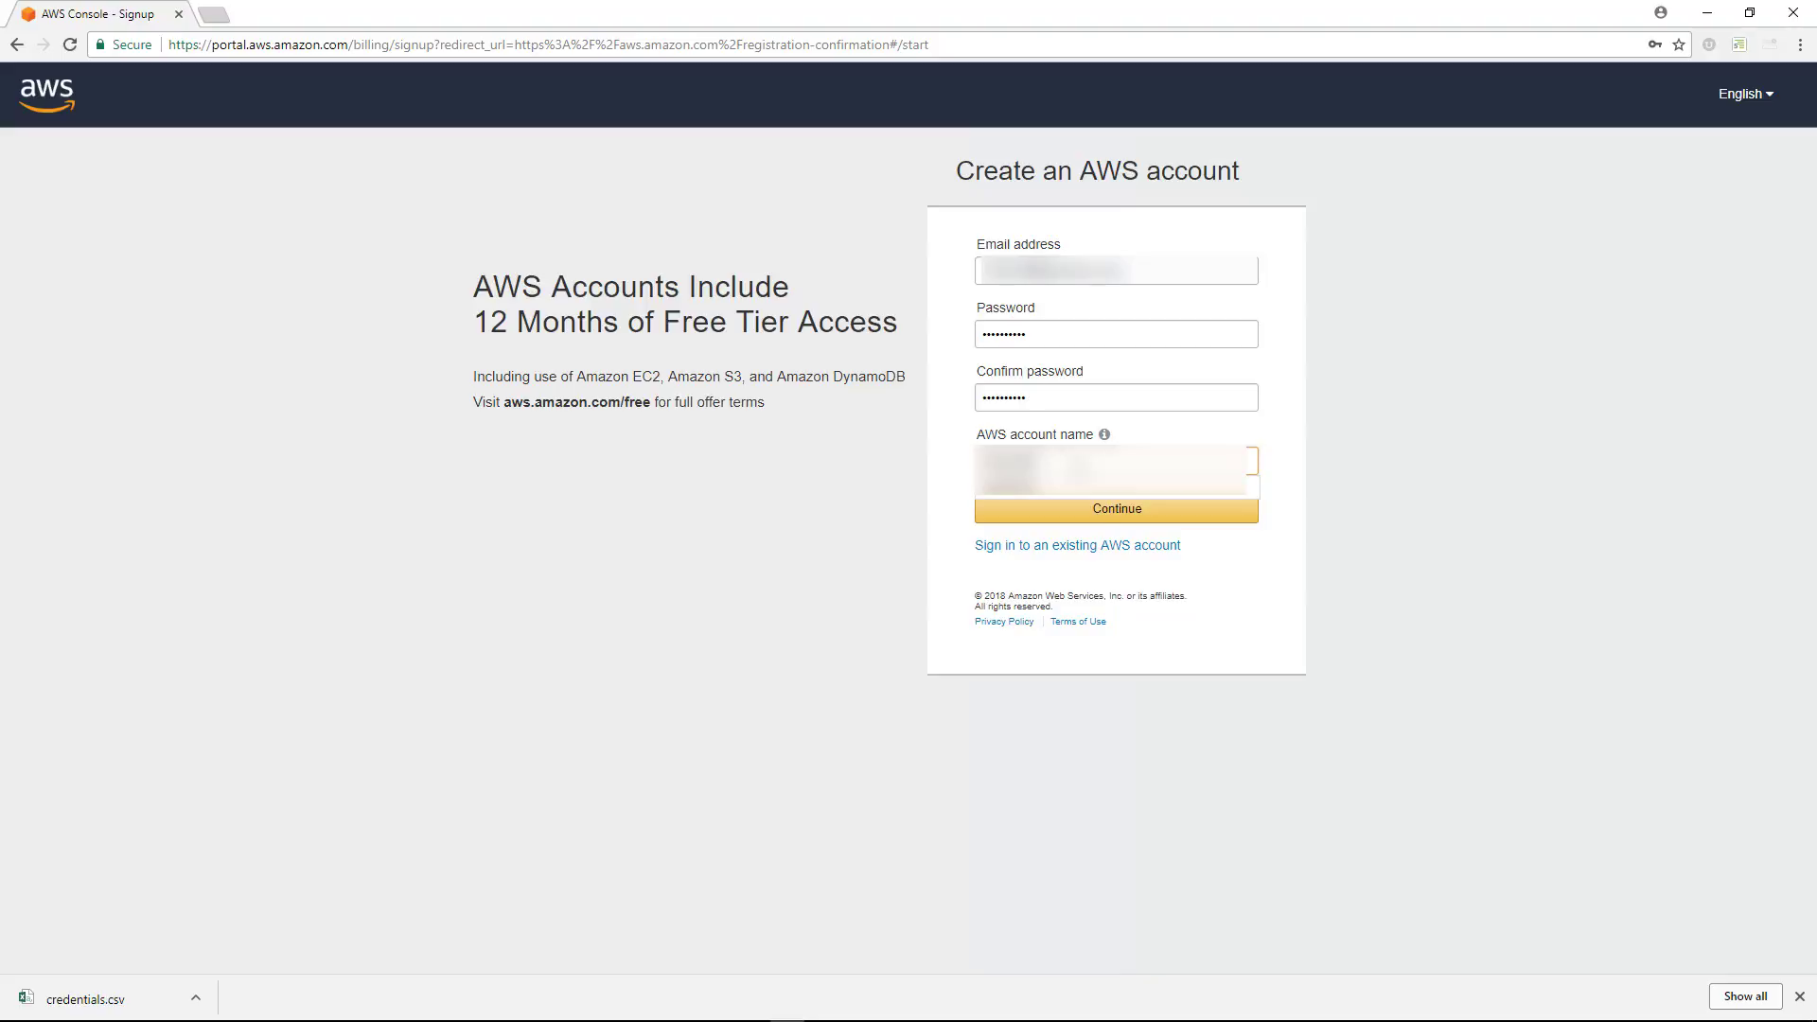
{"action": "left_click", "coordinate": [1096, 514]}
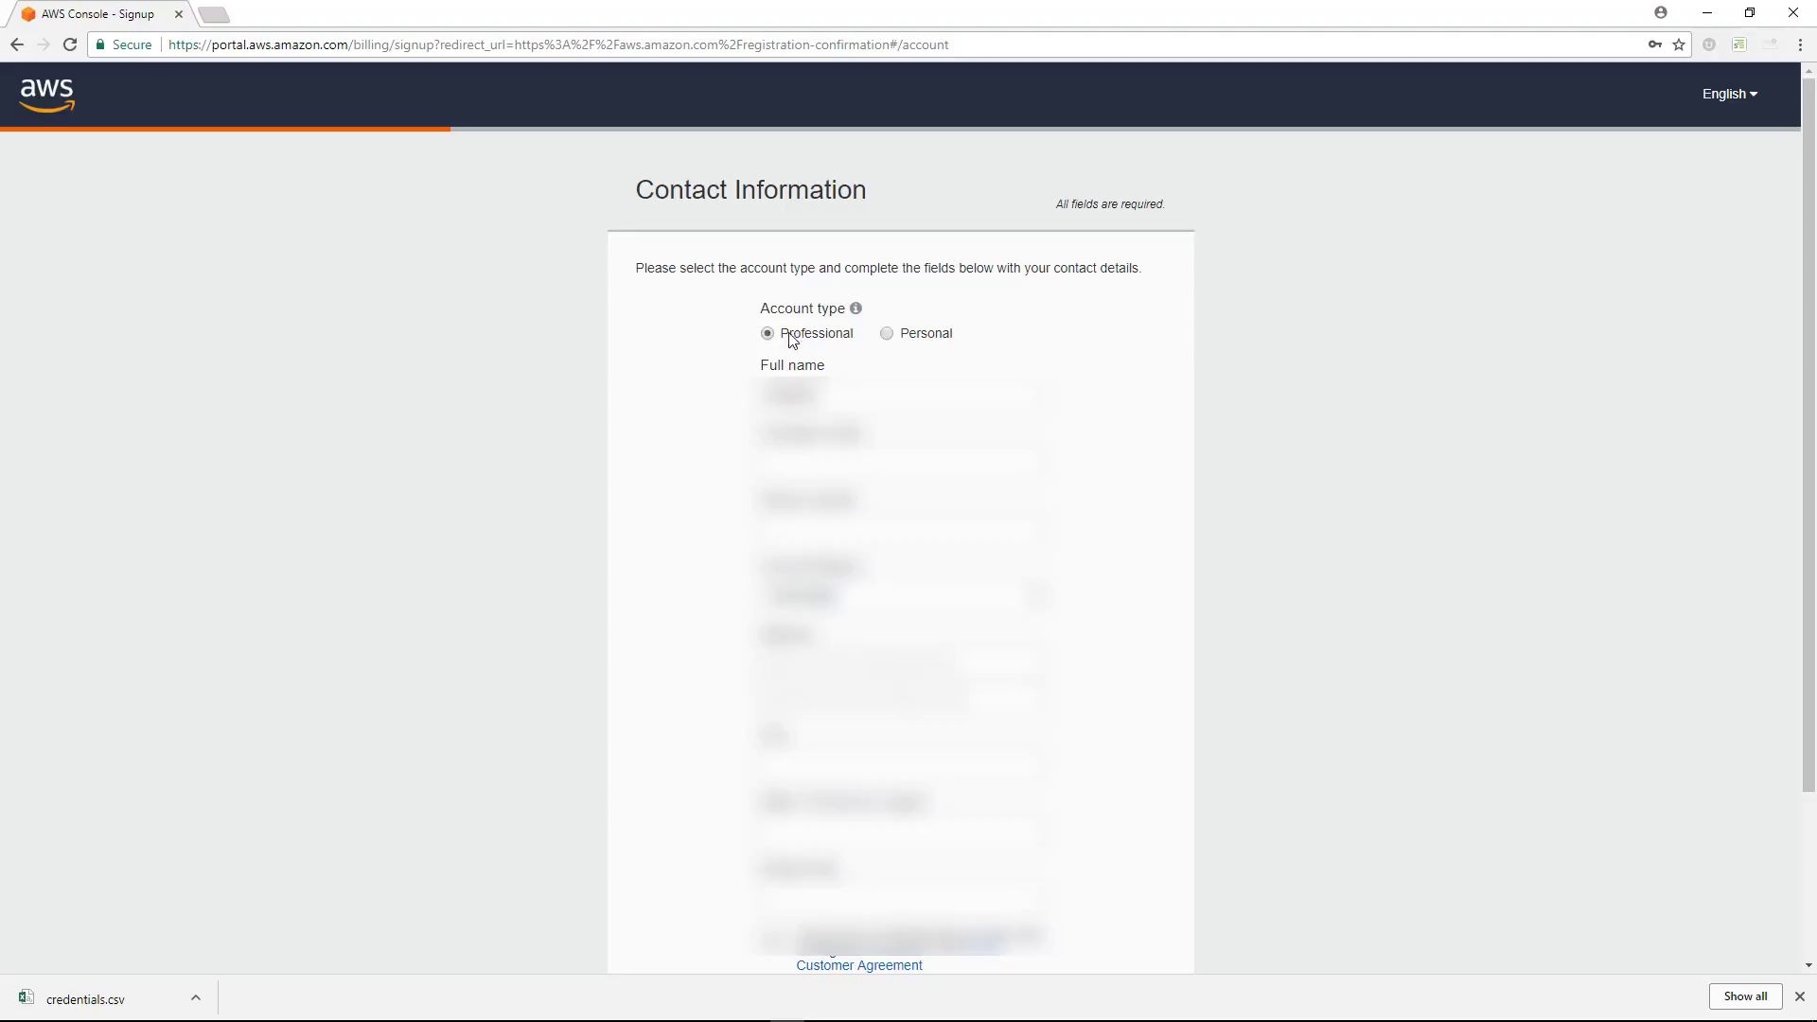
Set the account type to Personal and enter the phone number
{"action": "left_click", "coordinate": [888, 339]}
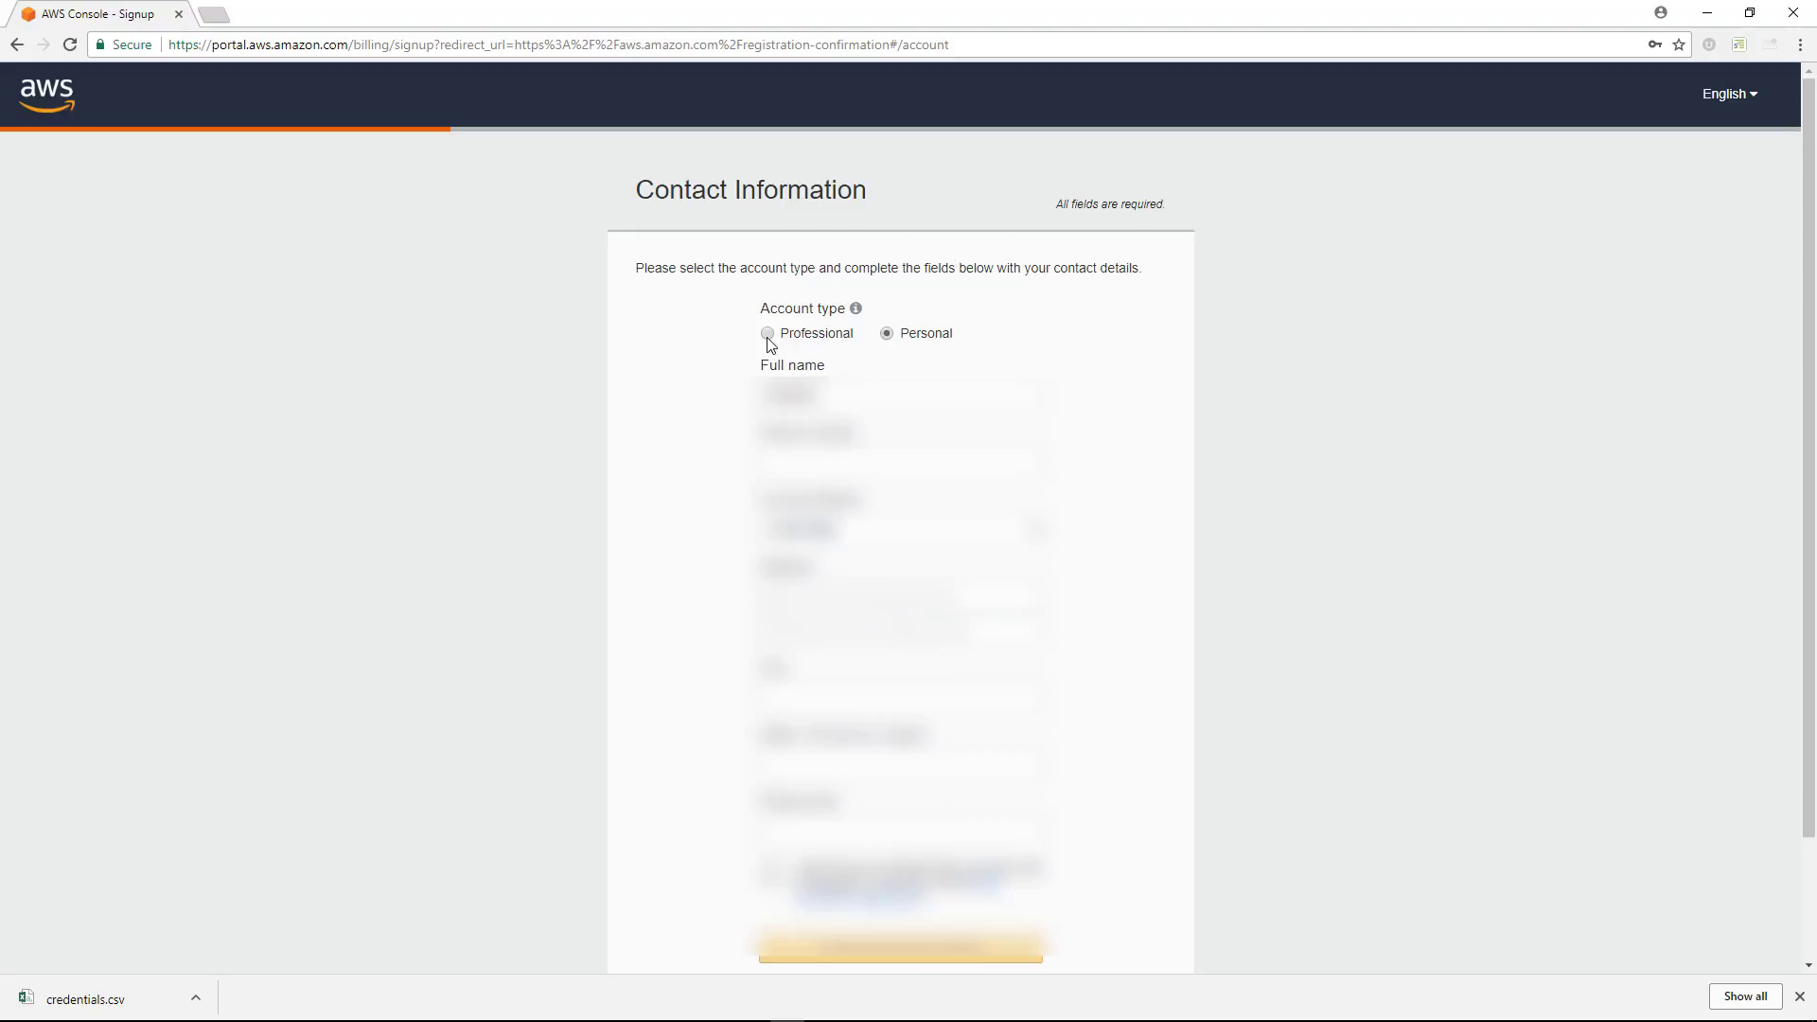
{"action": "left_click", "coordinate": [768, 335]}
{"action": "left_click", "coordinate": [887, 336]}
{"action": "left_click", "coordinate": [850, 461]}
{"action": "type", "text": "04"}
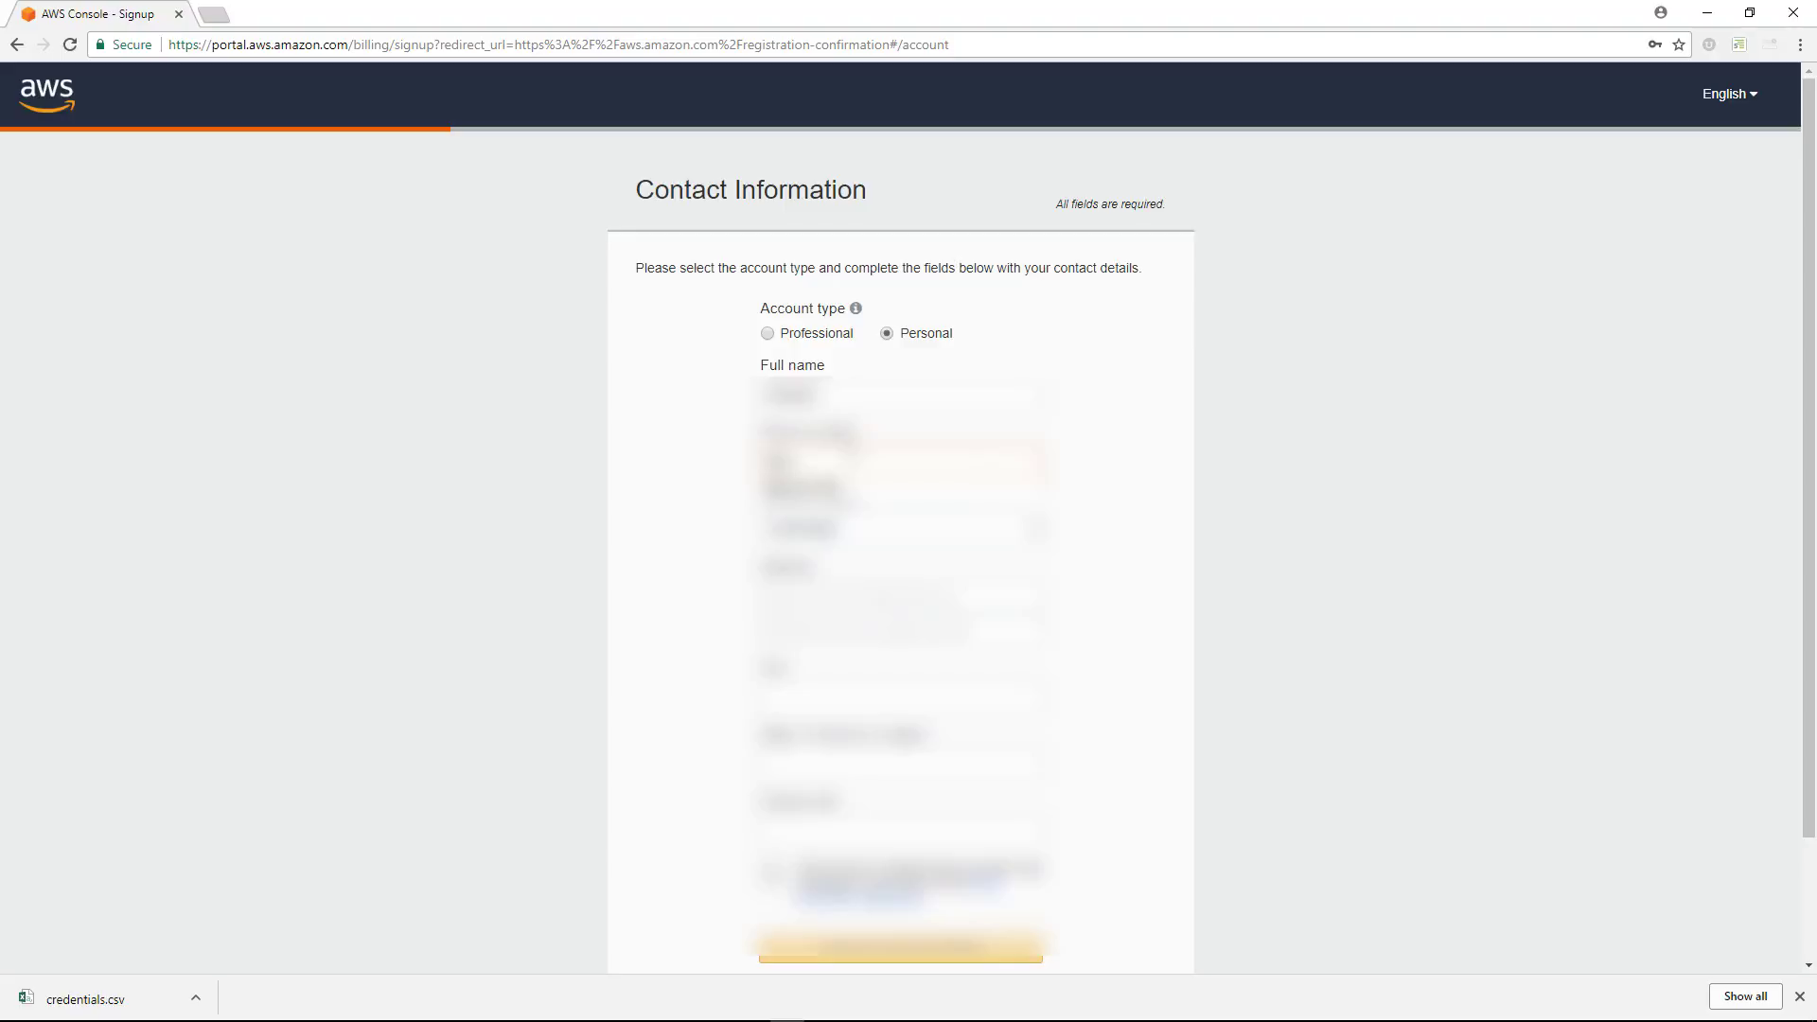
{"action": "type", "text": "5678"}
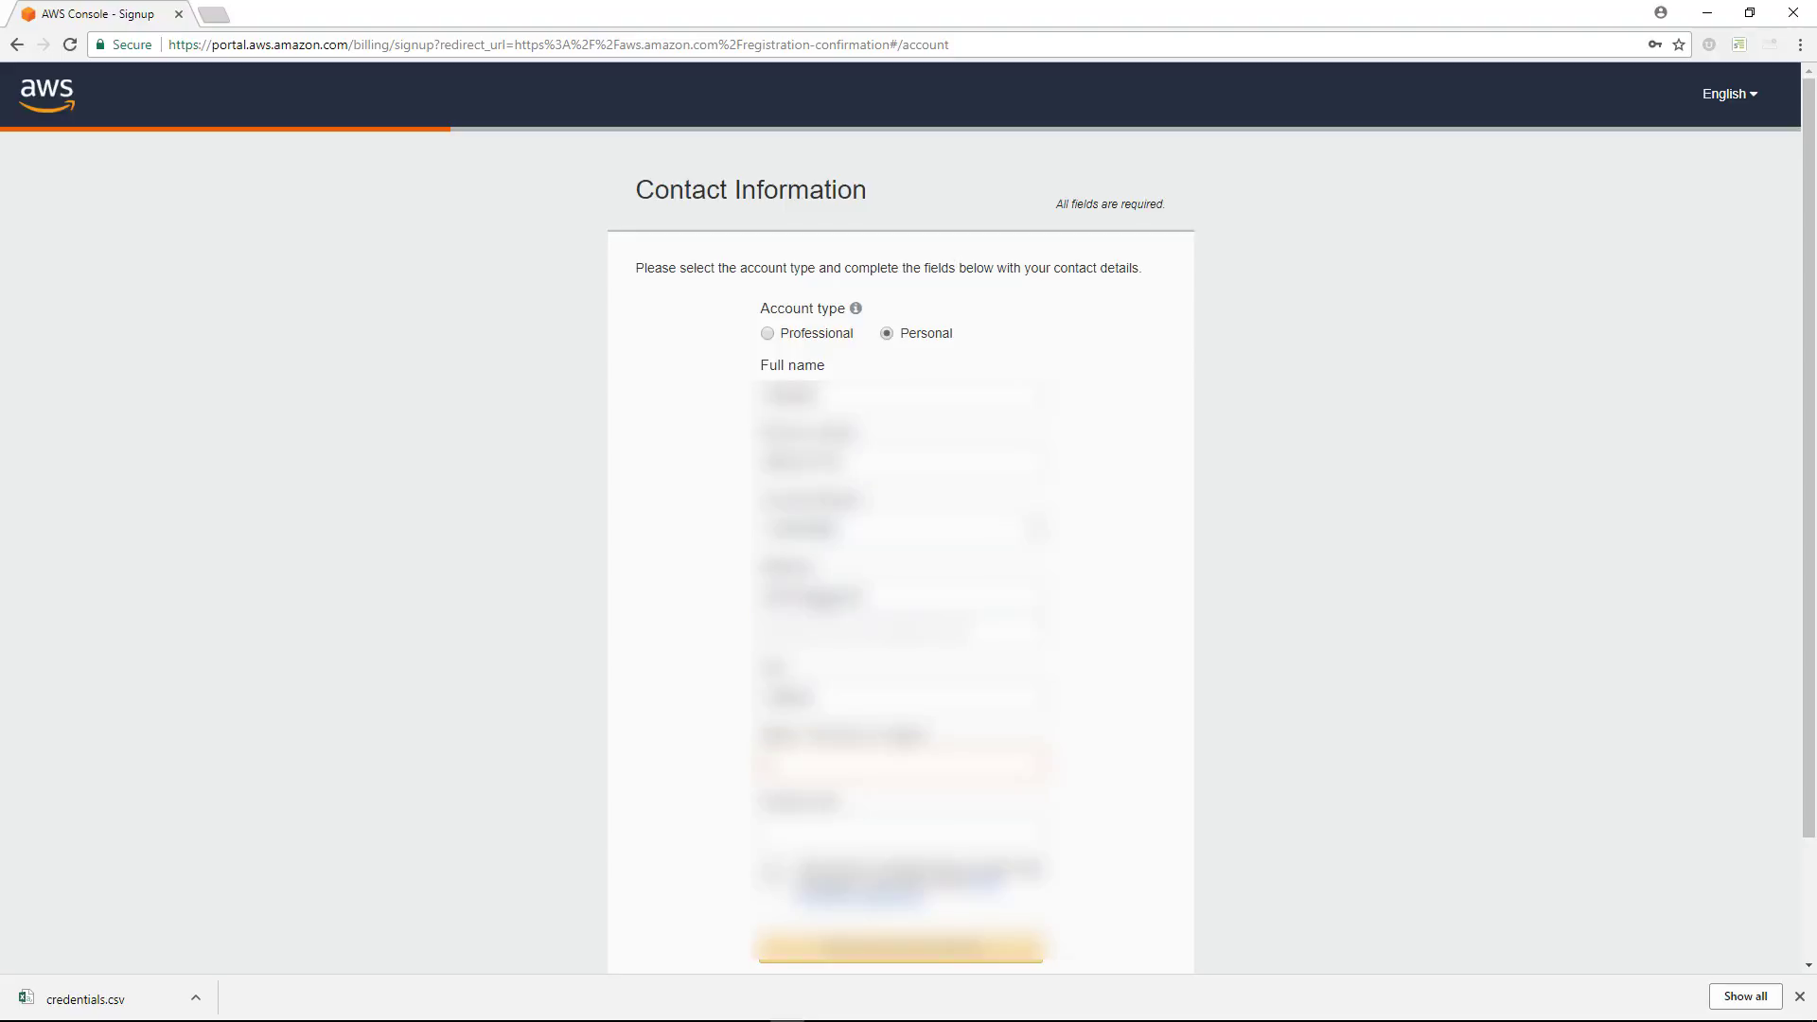
Fill in the state and postal code, accept the customer agreement, and submit the contact details
{"action": "type", "text": "NSW"}
{"action": "key", "text": "Tab"}
{"action": "type", "text": "200"}
{"action": "scroll", "coordinate": [971, 814], "scroll_direction": "down", "scroll_amount": 2}
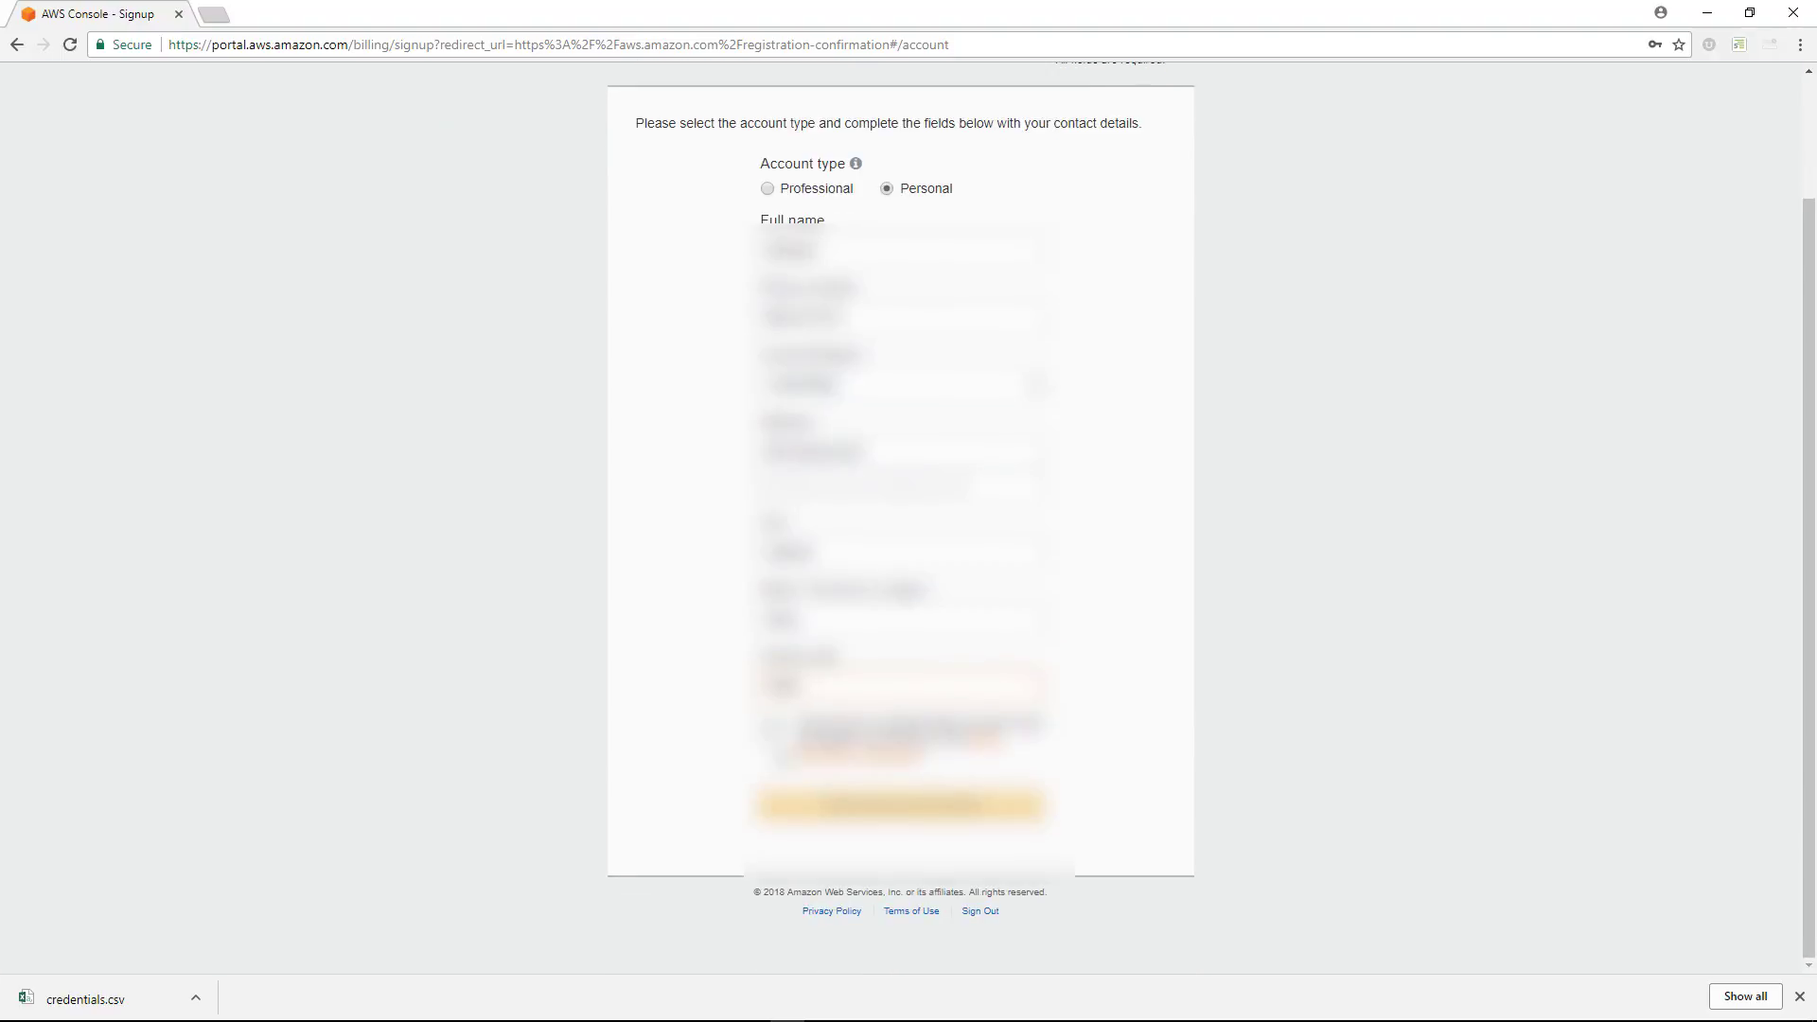
{"action": "left_click", "coordinate": [774, 729]}
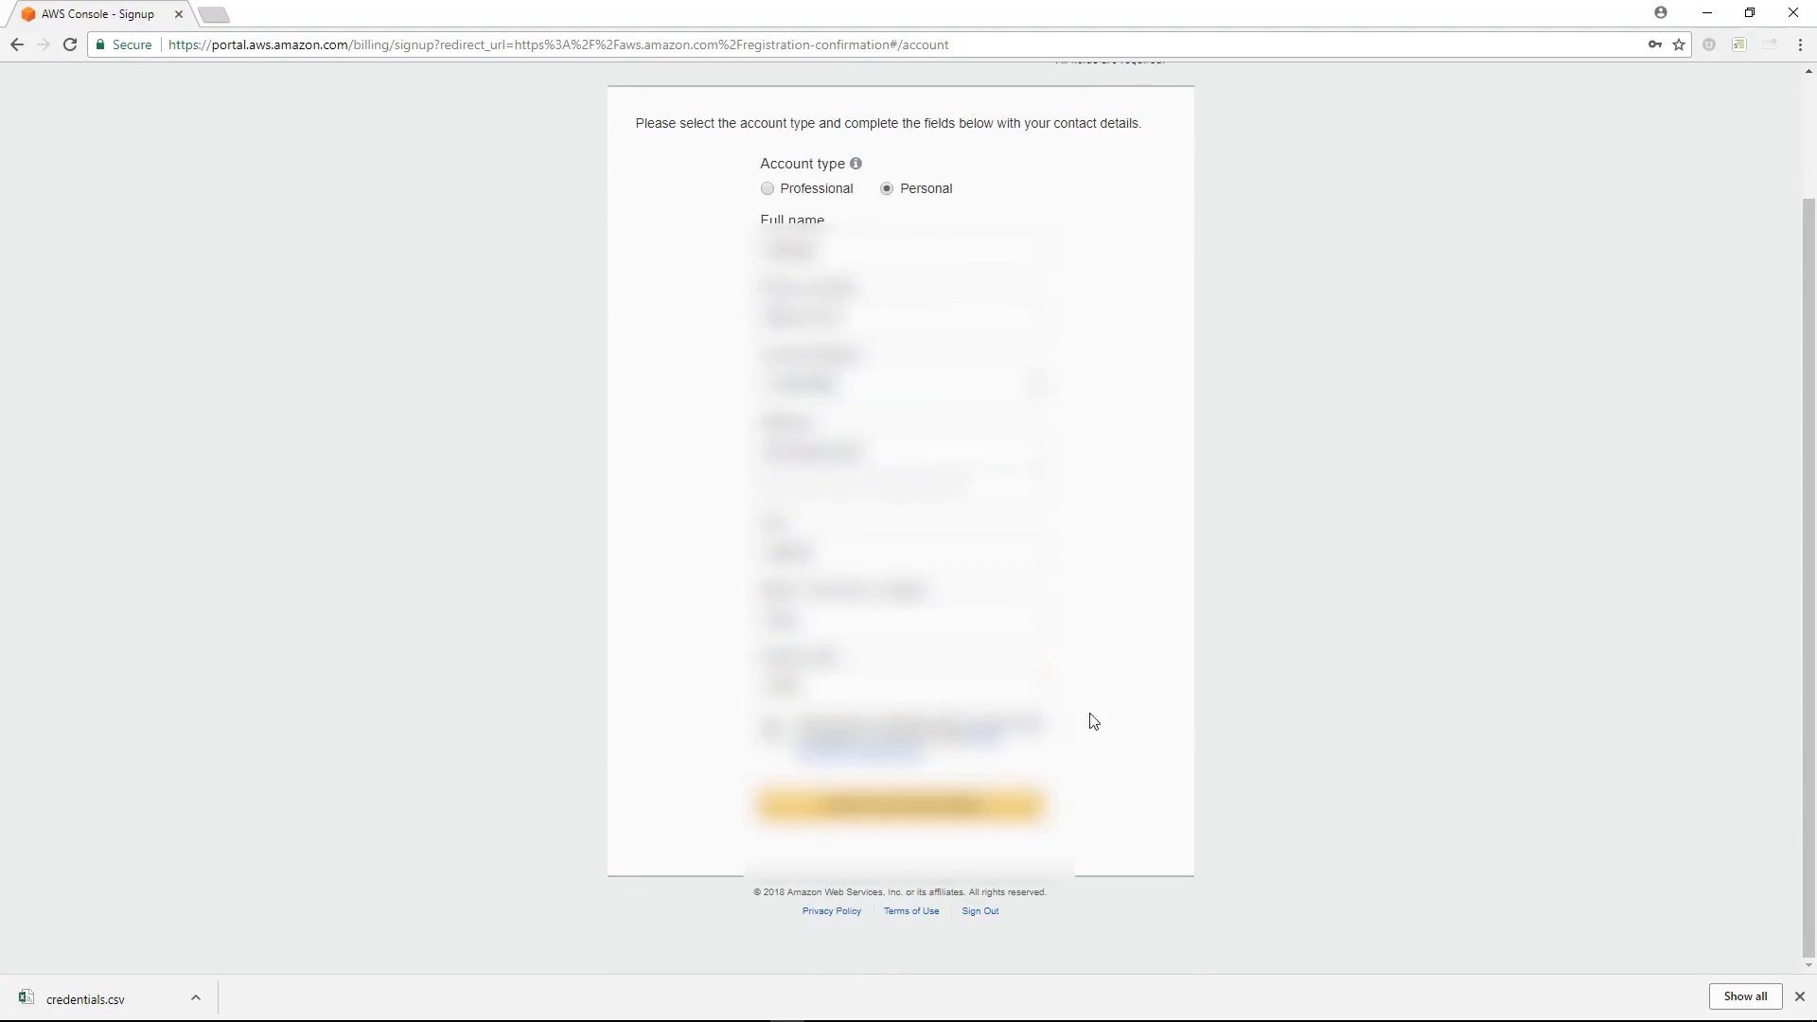
{"action": "left_click", "coordinate": [918, 811]}
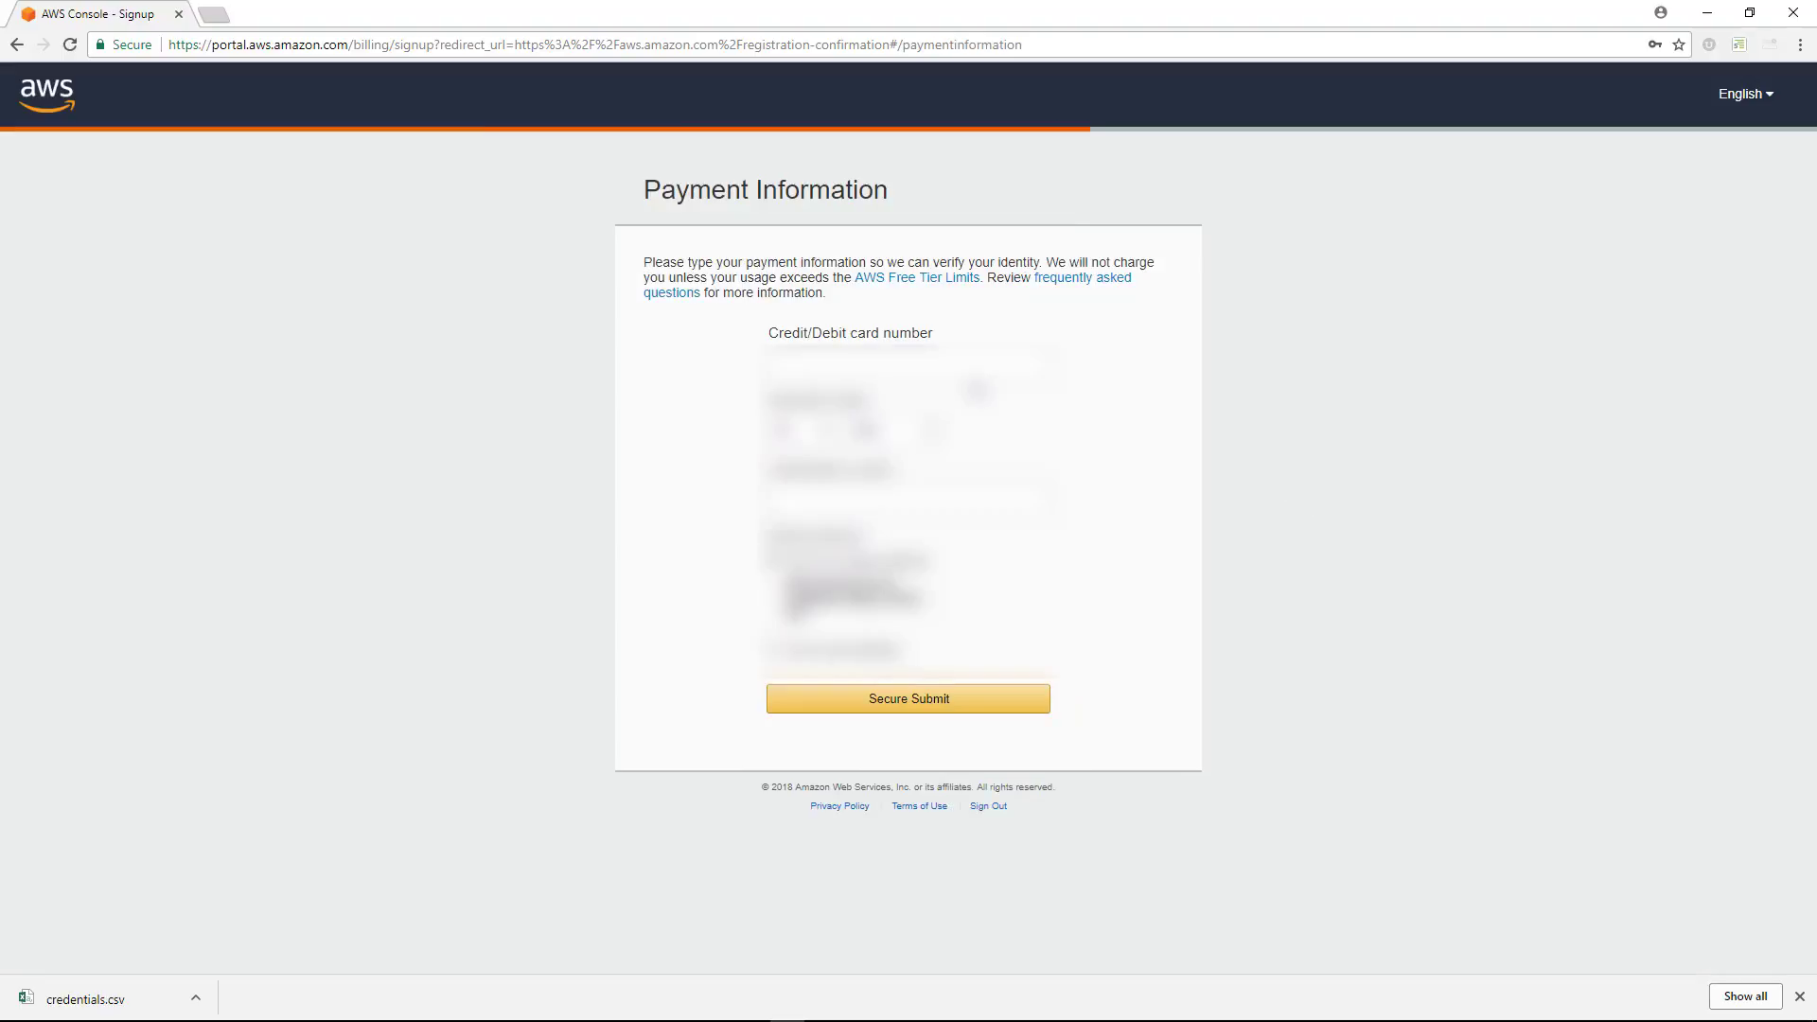
Enter the payment card number and submit the card details with Secure Submit
{"action": "left_click", "coordinate": [971, 367]}
{"action": "type", "text": "*****"}
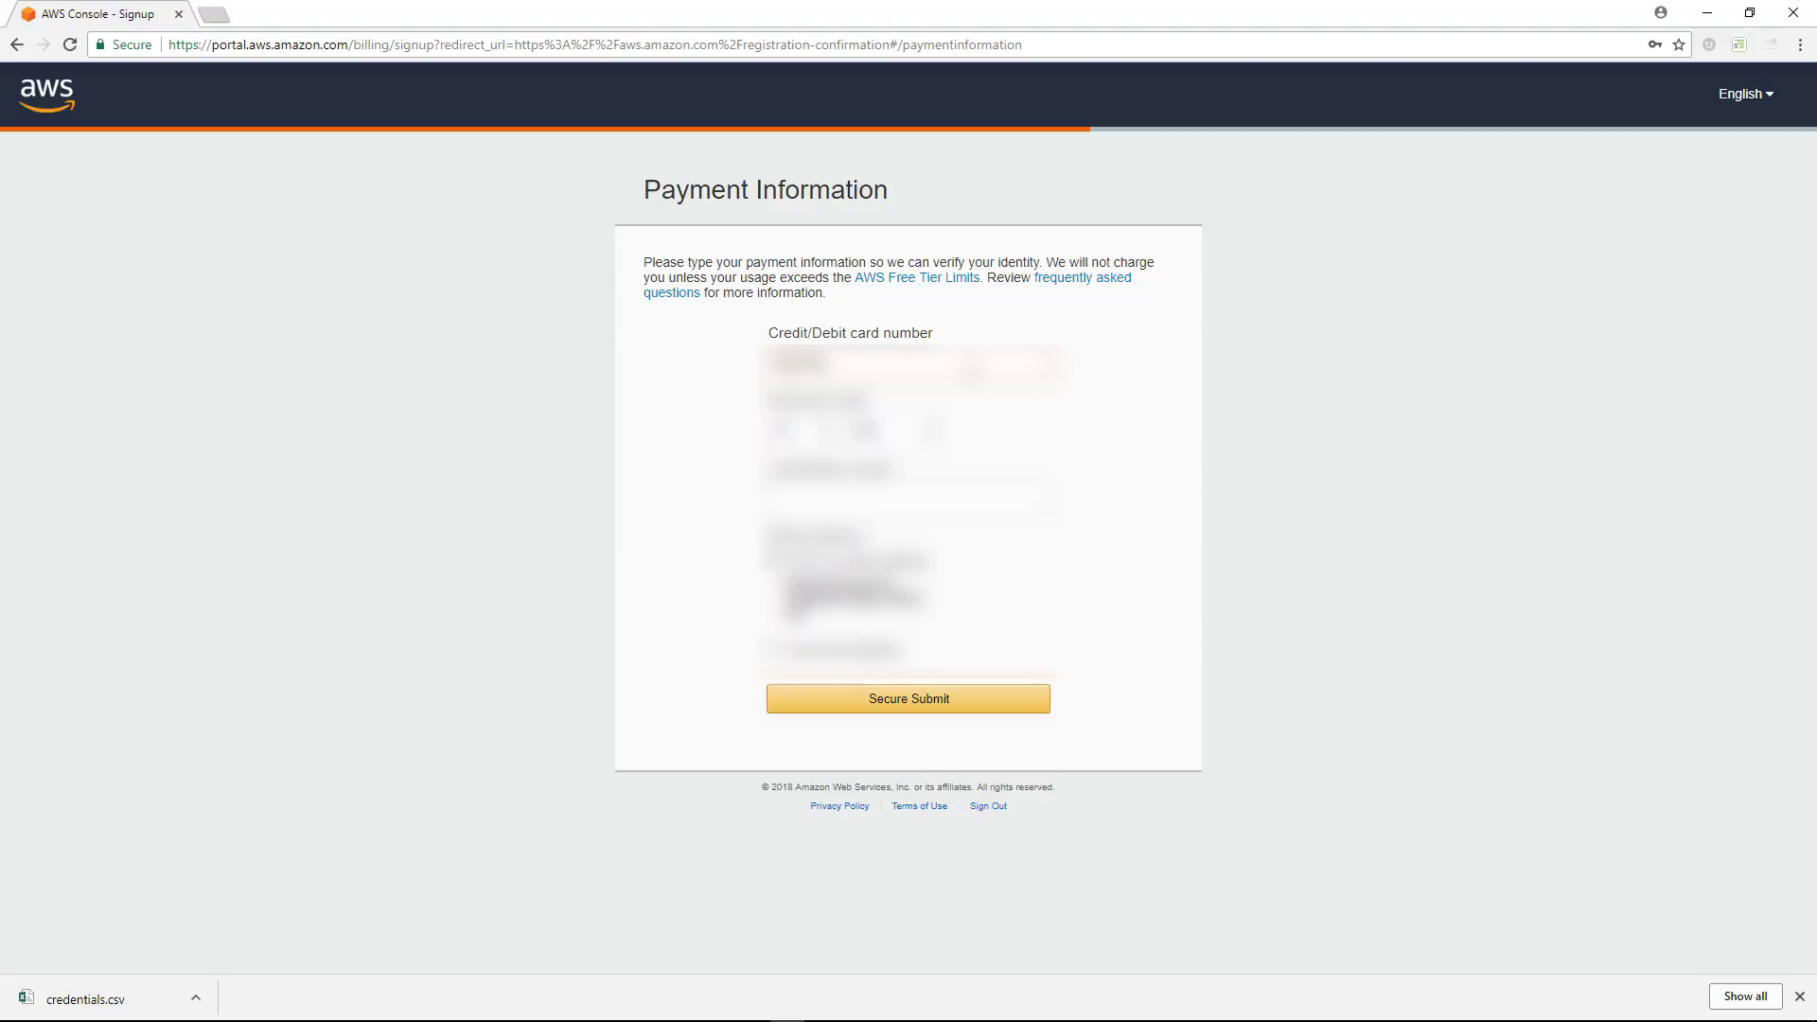
{"action": "type", "text": "*"}
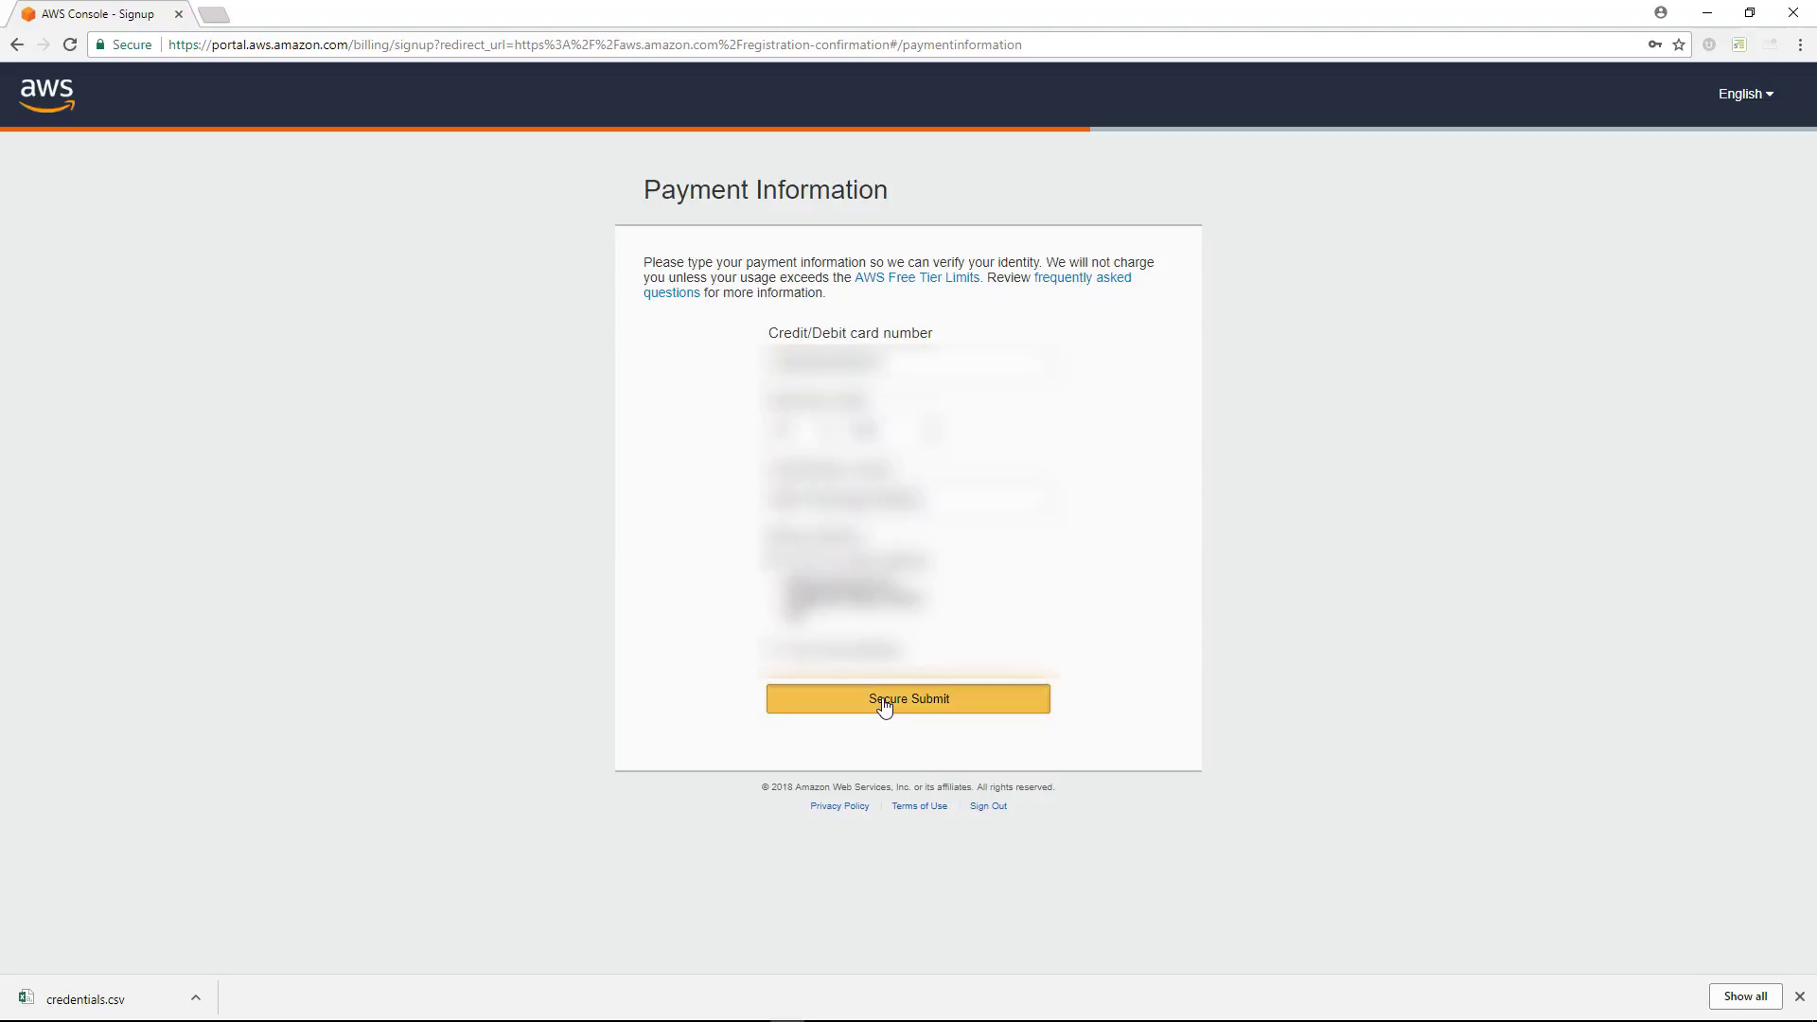
{"action": "left_click", "coordinate": [886, 705]}
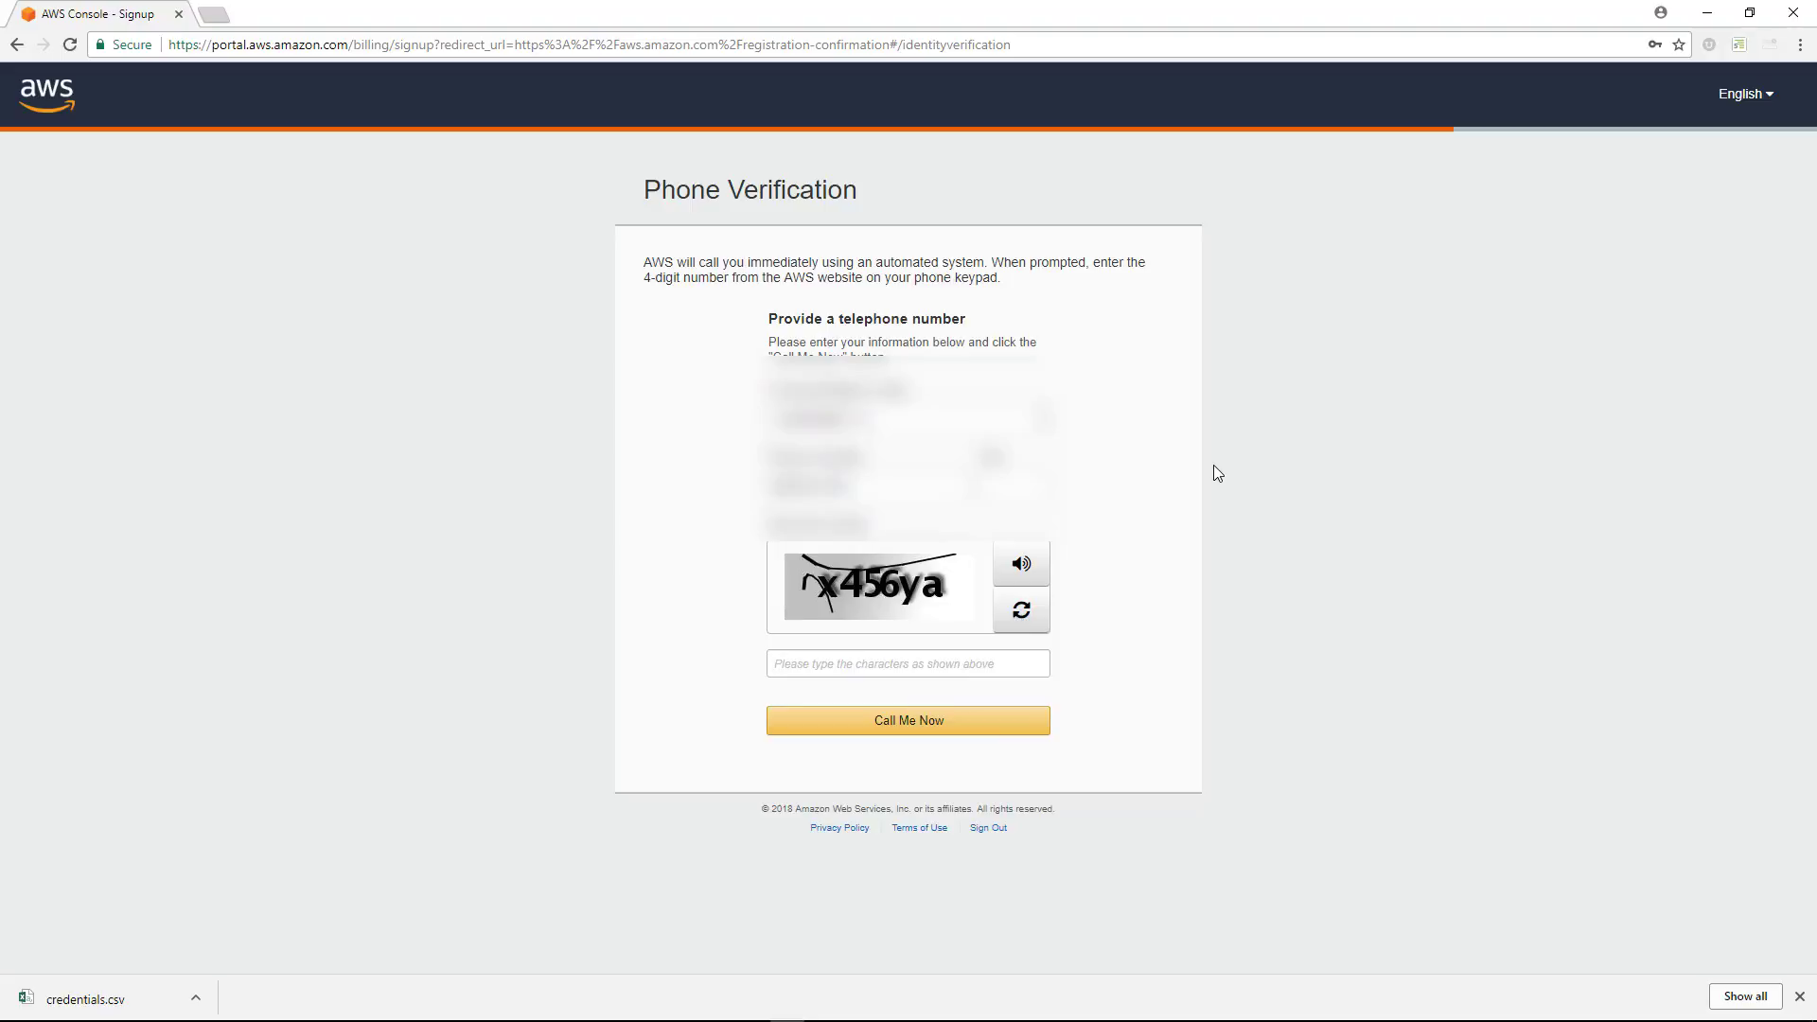
Enter the captcha characters, request the verification call, and continue once identity is verified
{"action": "left_click", "coordinate": [845, 664]}
{"action": "type", "text": "x"}
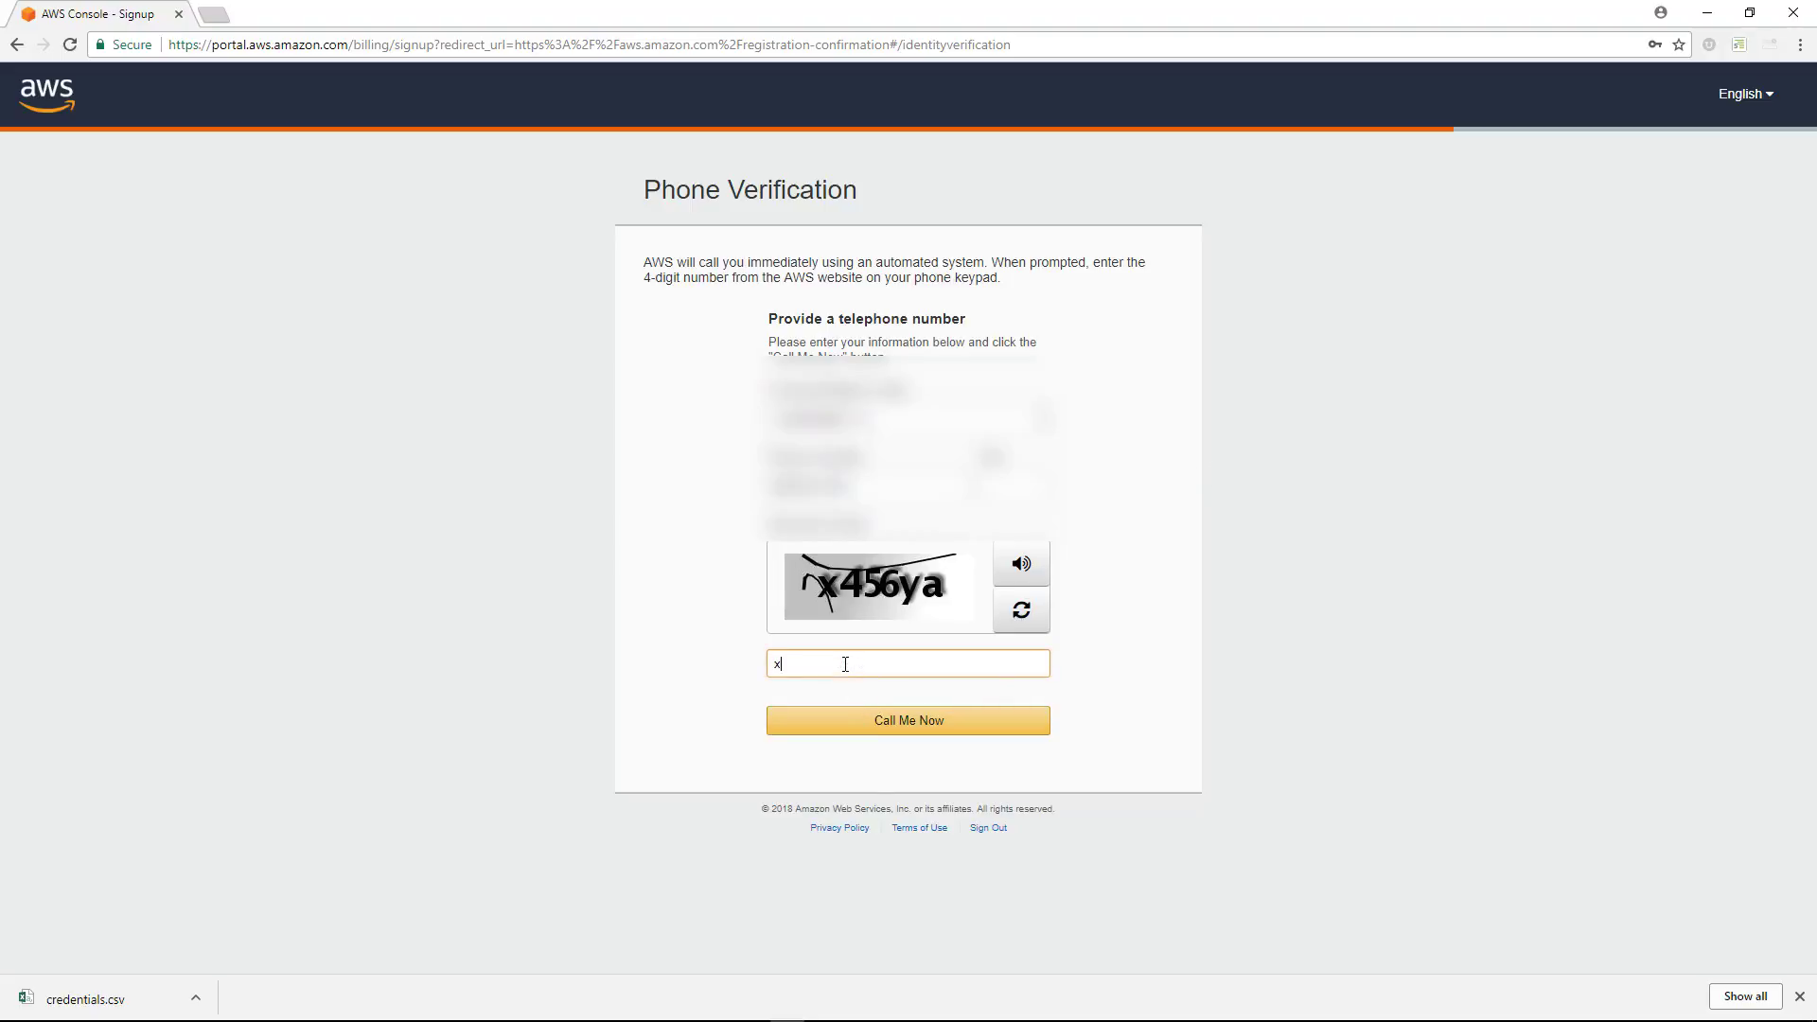
{"action": "type", "text": "456ya"}
{"action": "left_click", "coordinate": [889, 725]}
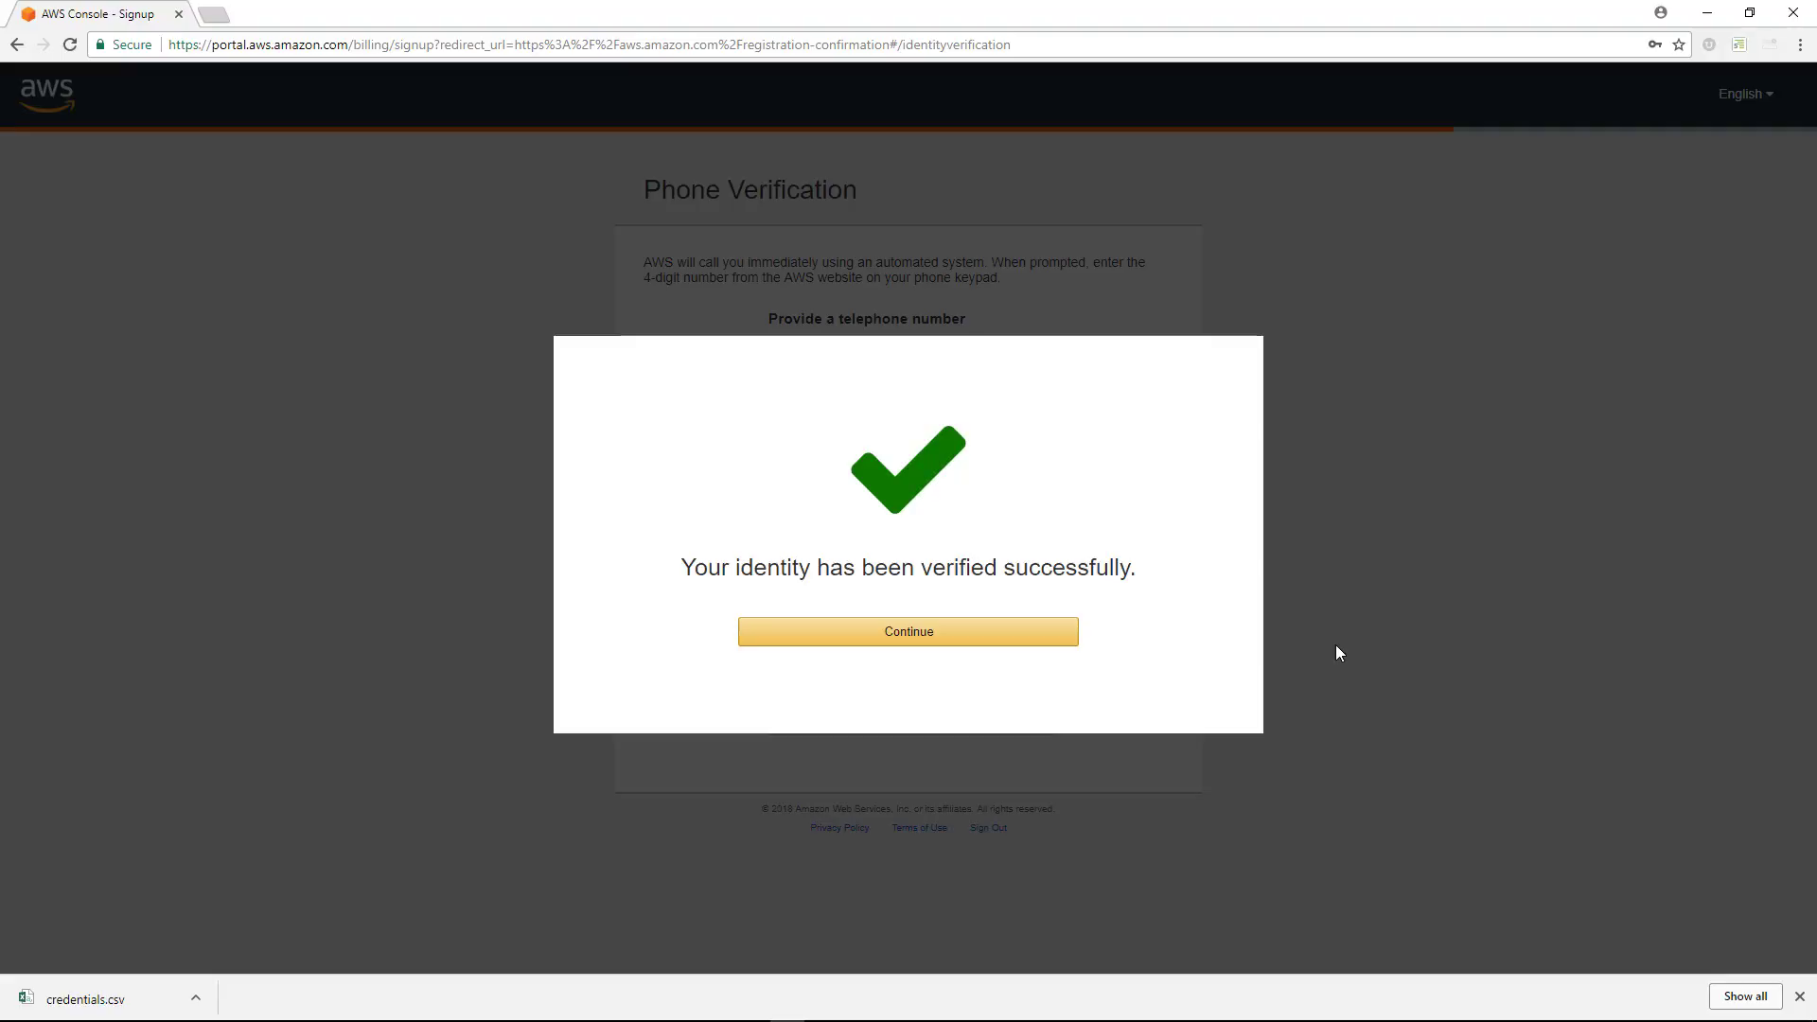
{"action": "left_click", "coordinate": [928, 644]}
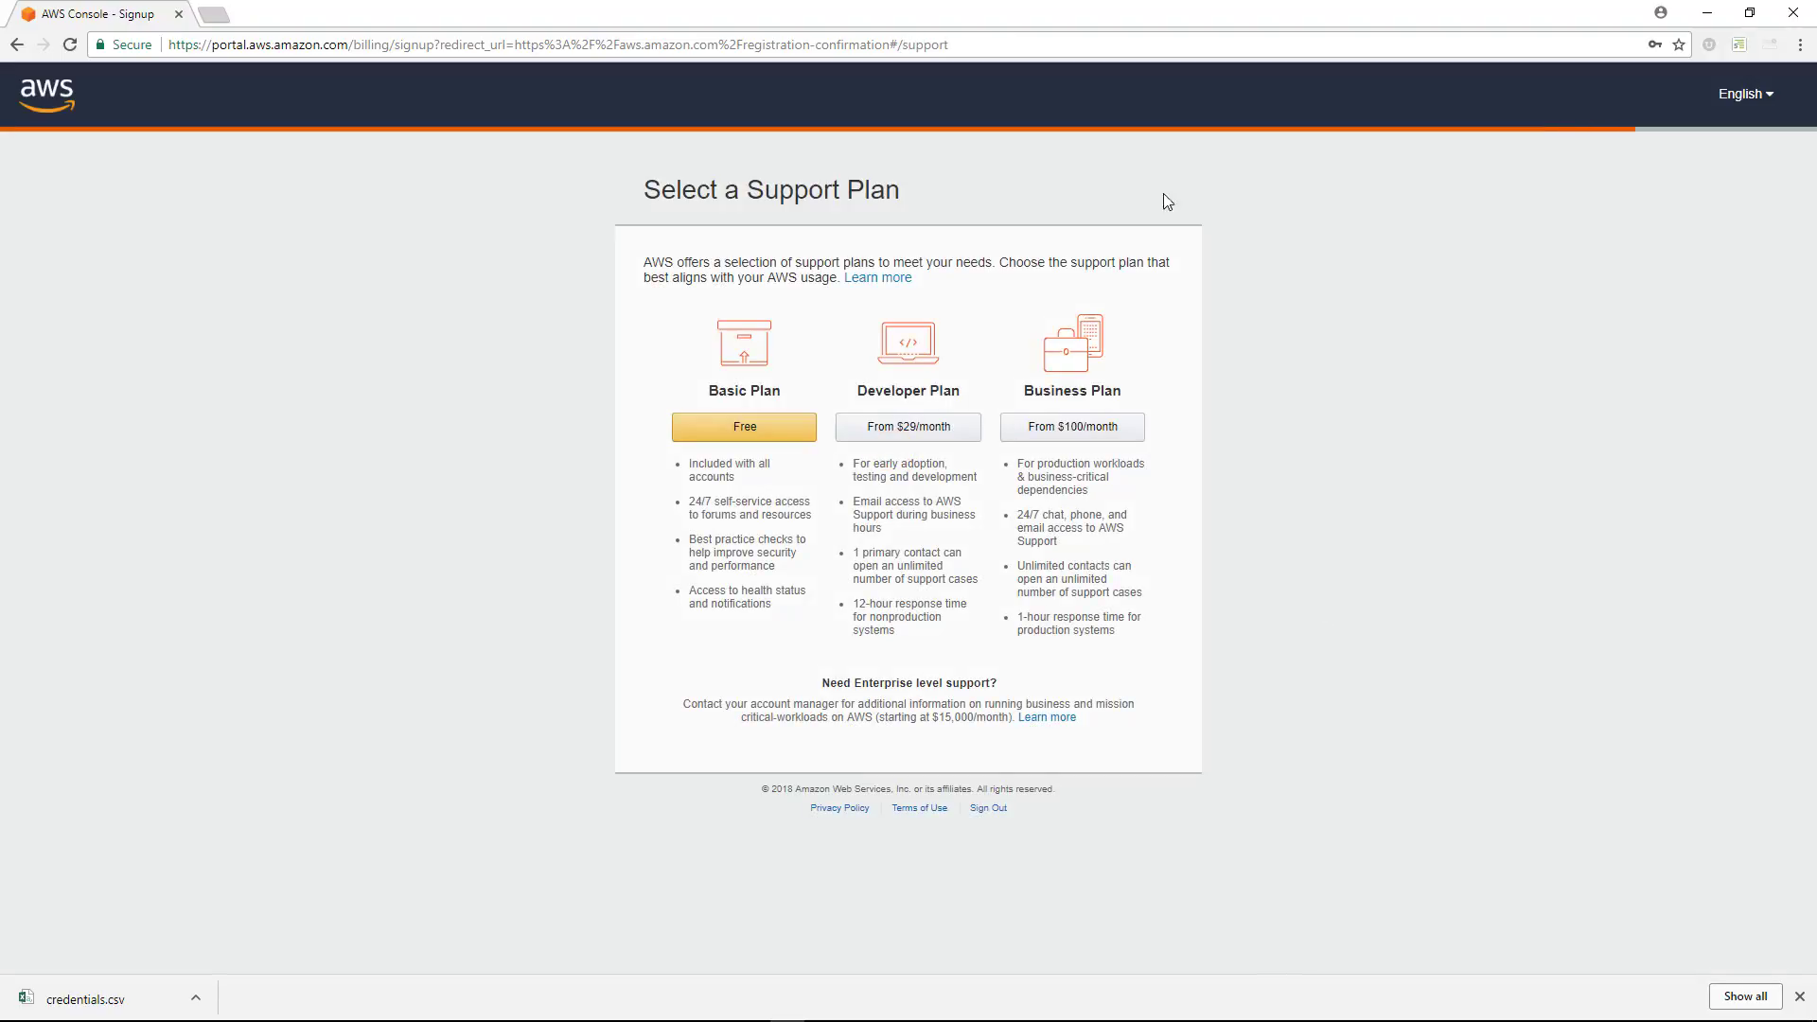
Pick the free Basic support plan and proceed to the console sign-in
{"action": "left_click", "coordinate": [748, 428]}
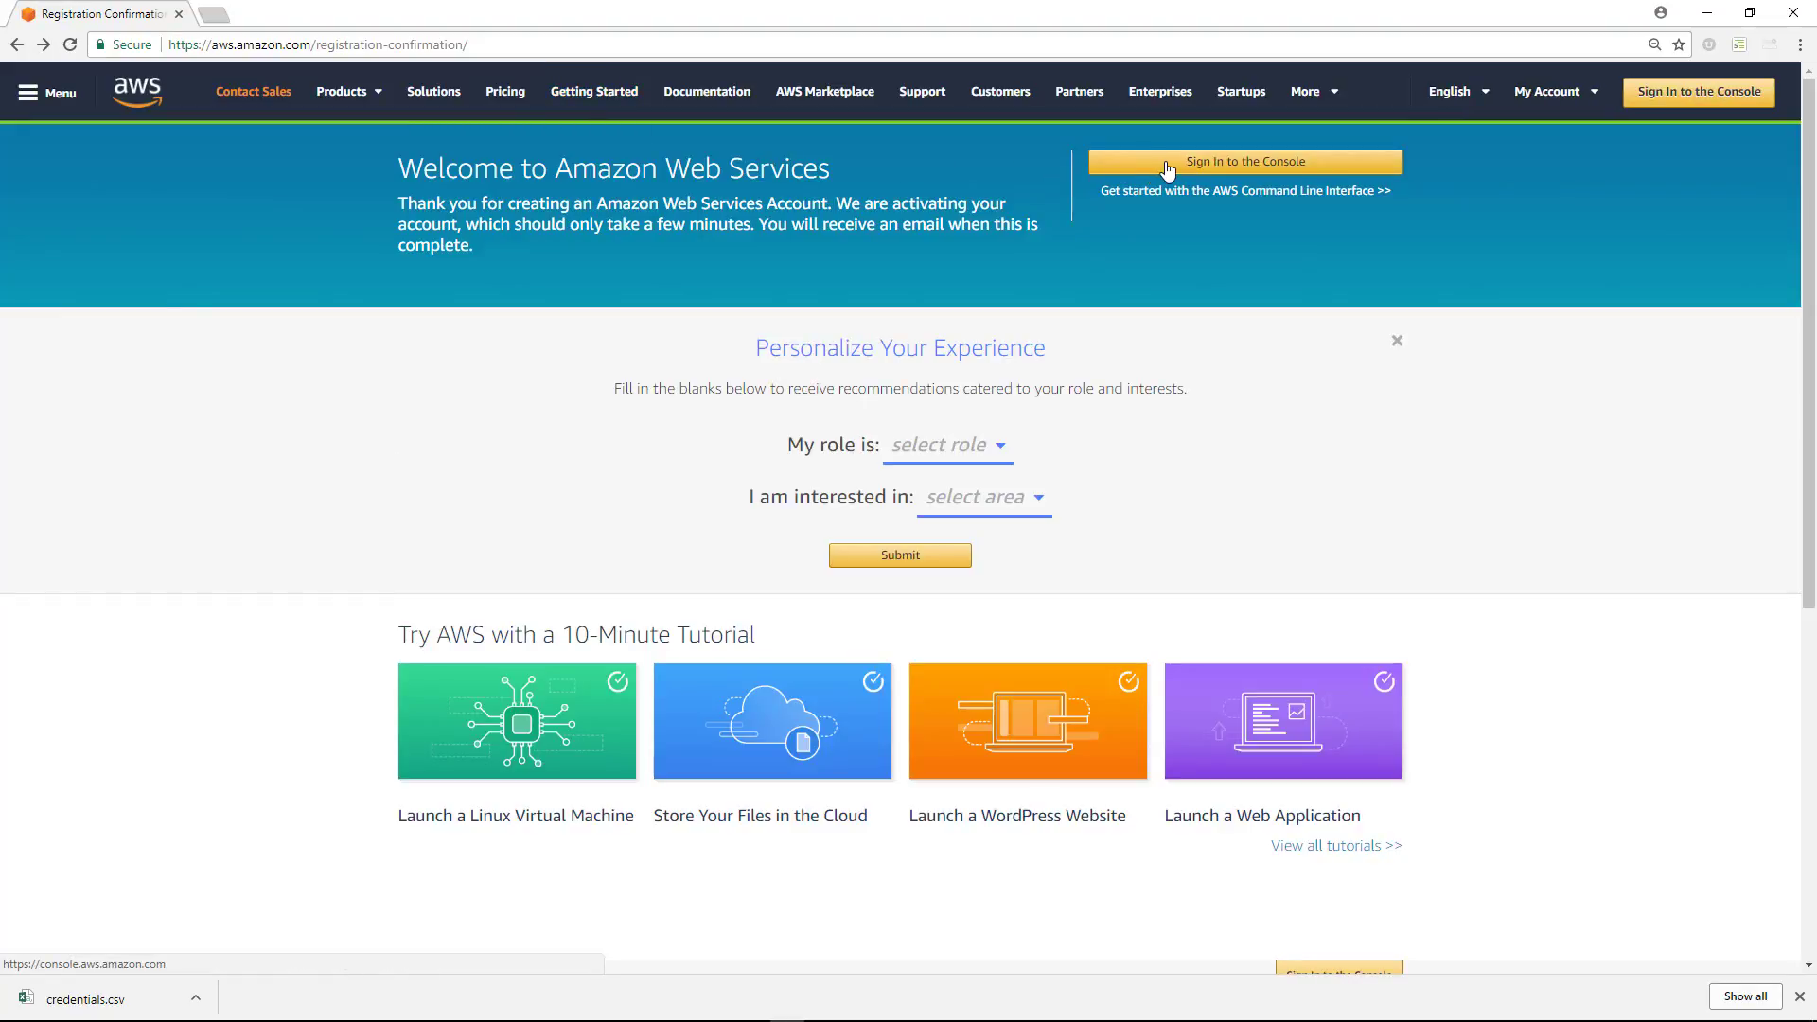
{"action": "left_click", "coordinate": [1218, 167]}
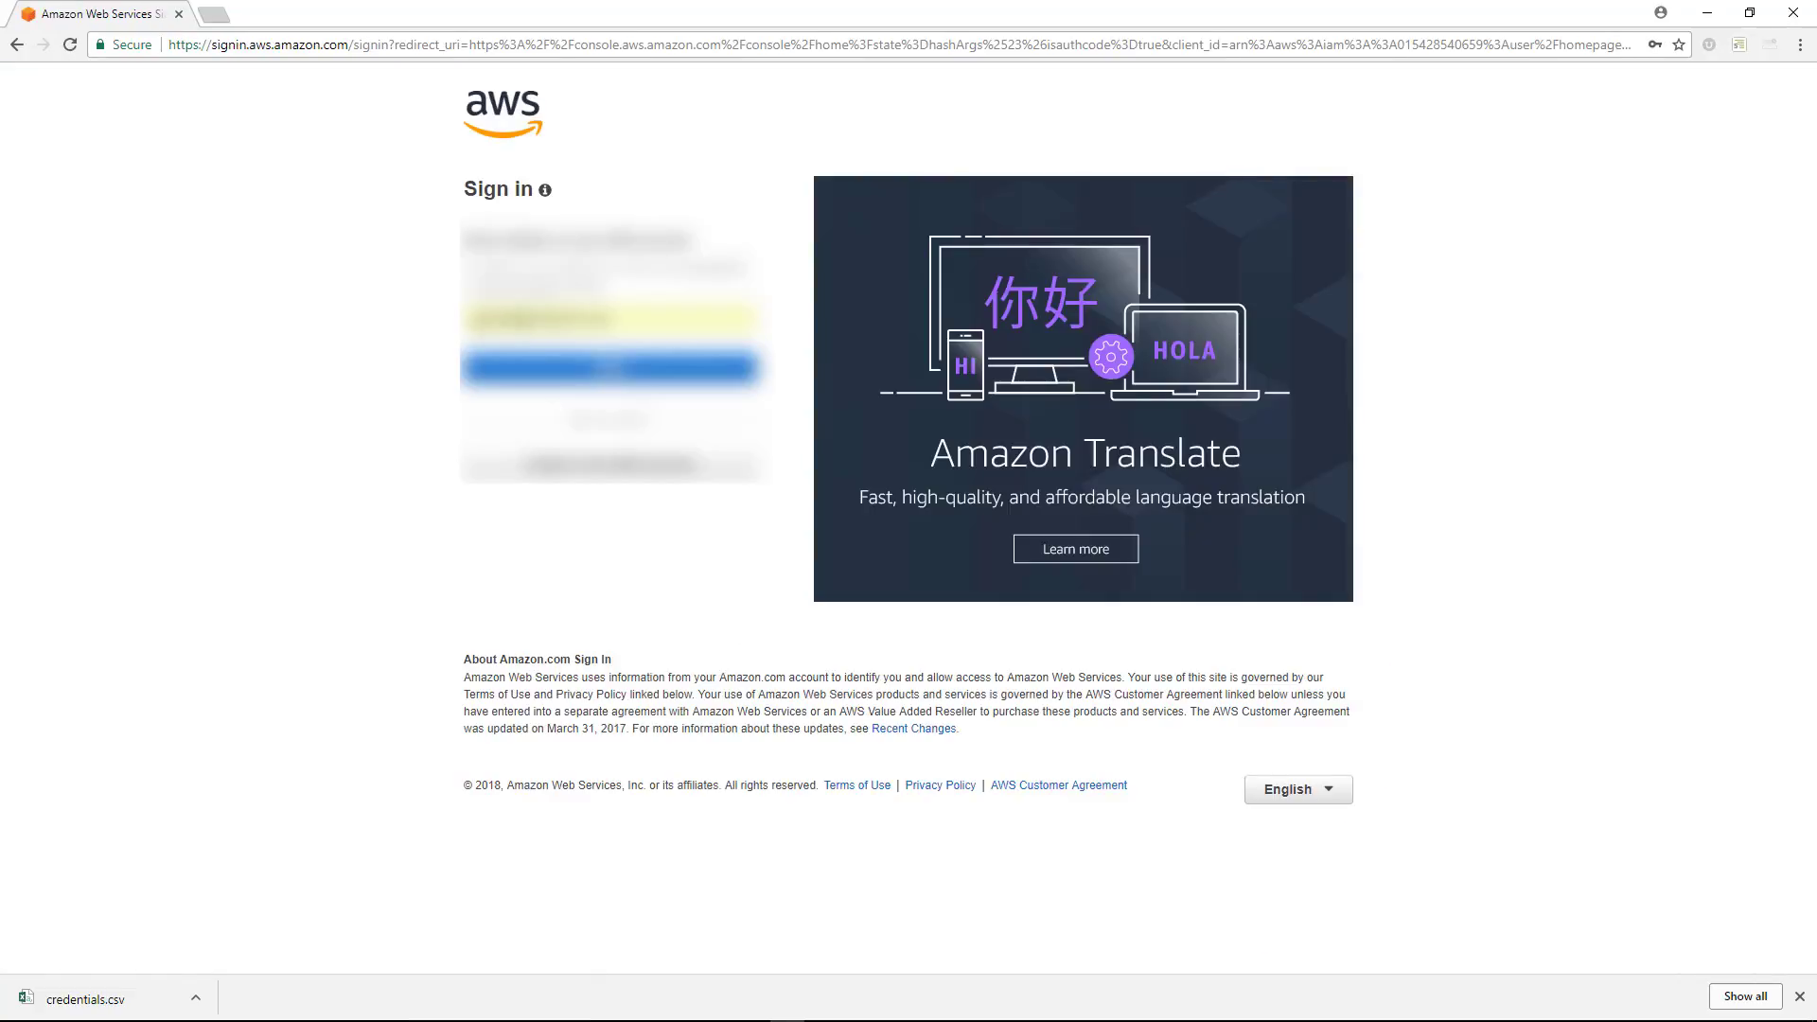
Sign in as root with the saved account email, saving the password in the browser
{"action": "left_click", "coordinate": [587, 320]}
{"action": "left_click", "coordinate": [567, 371]}
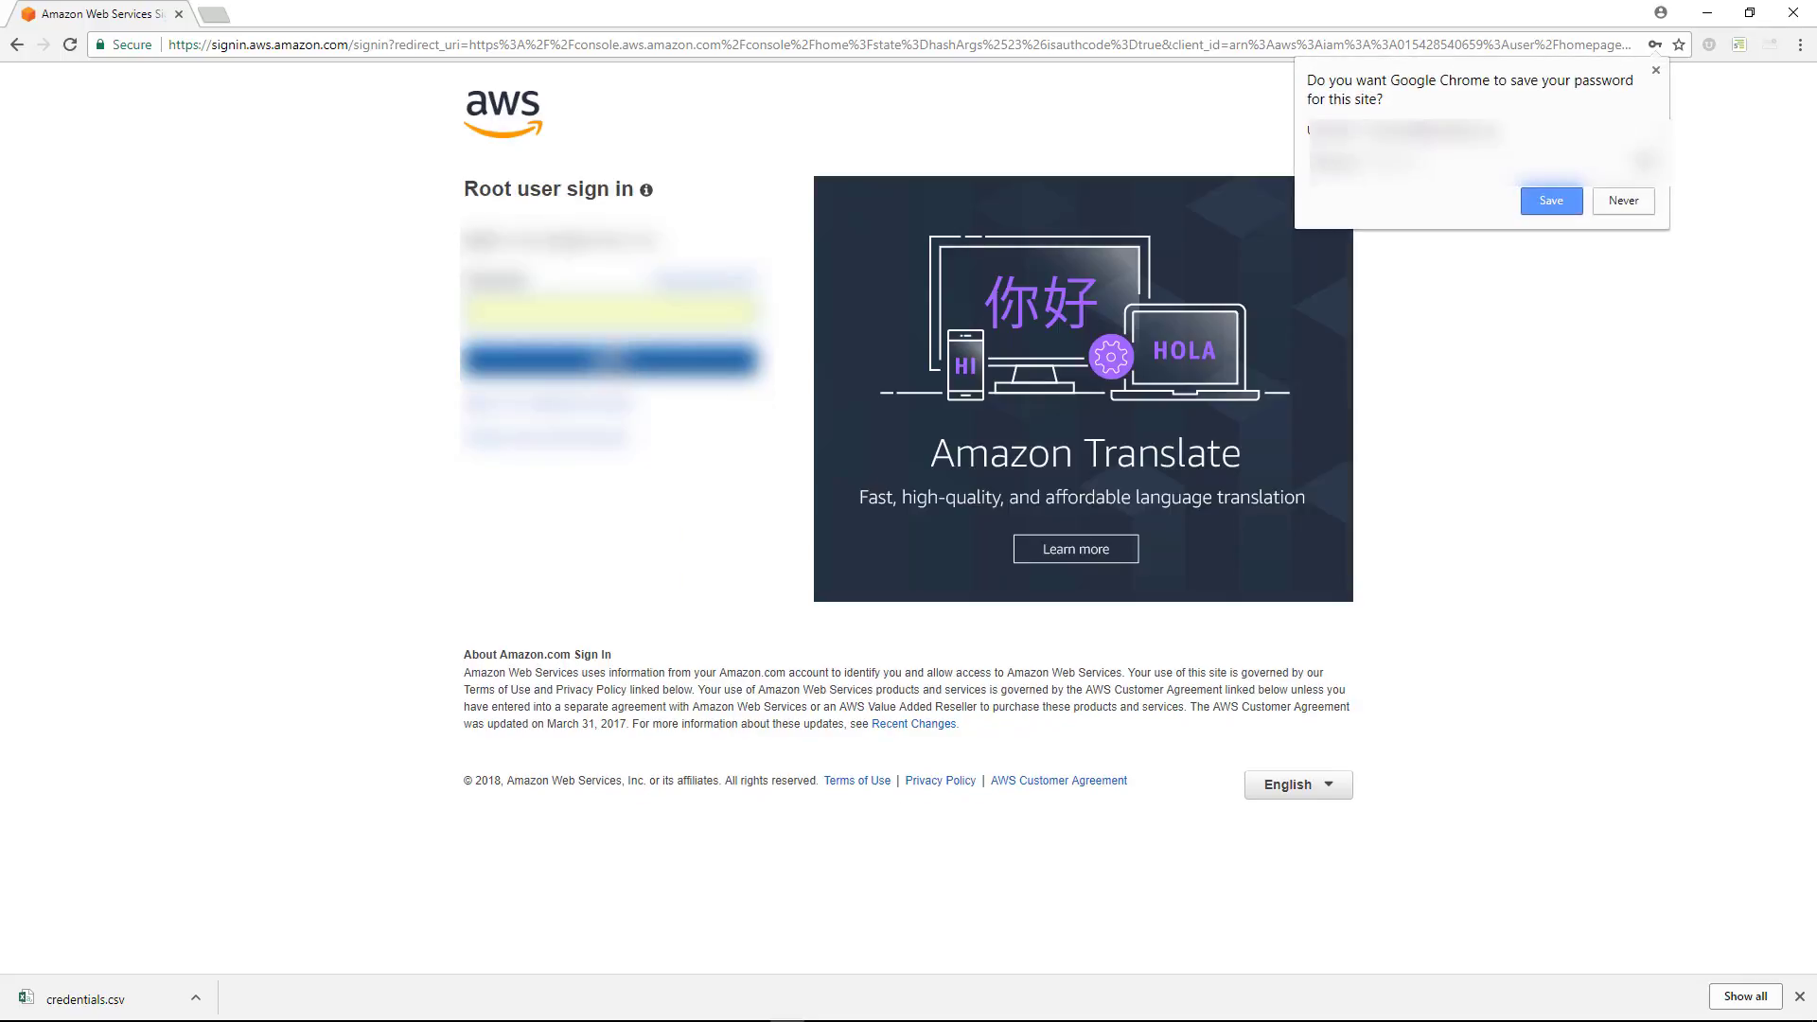
{"action": "left_click", "coordinate": [1552, 200]}
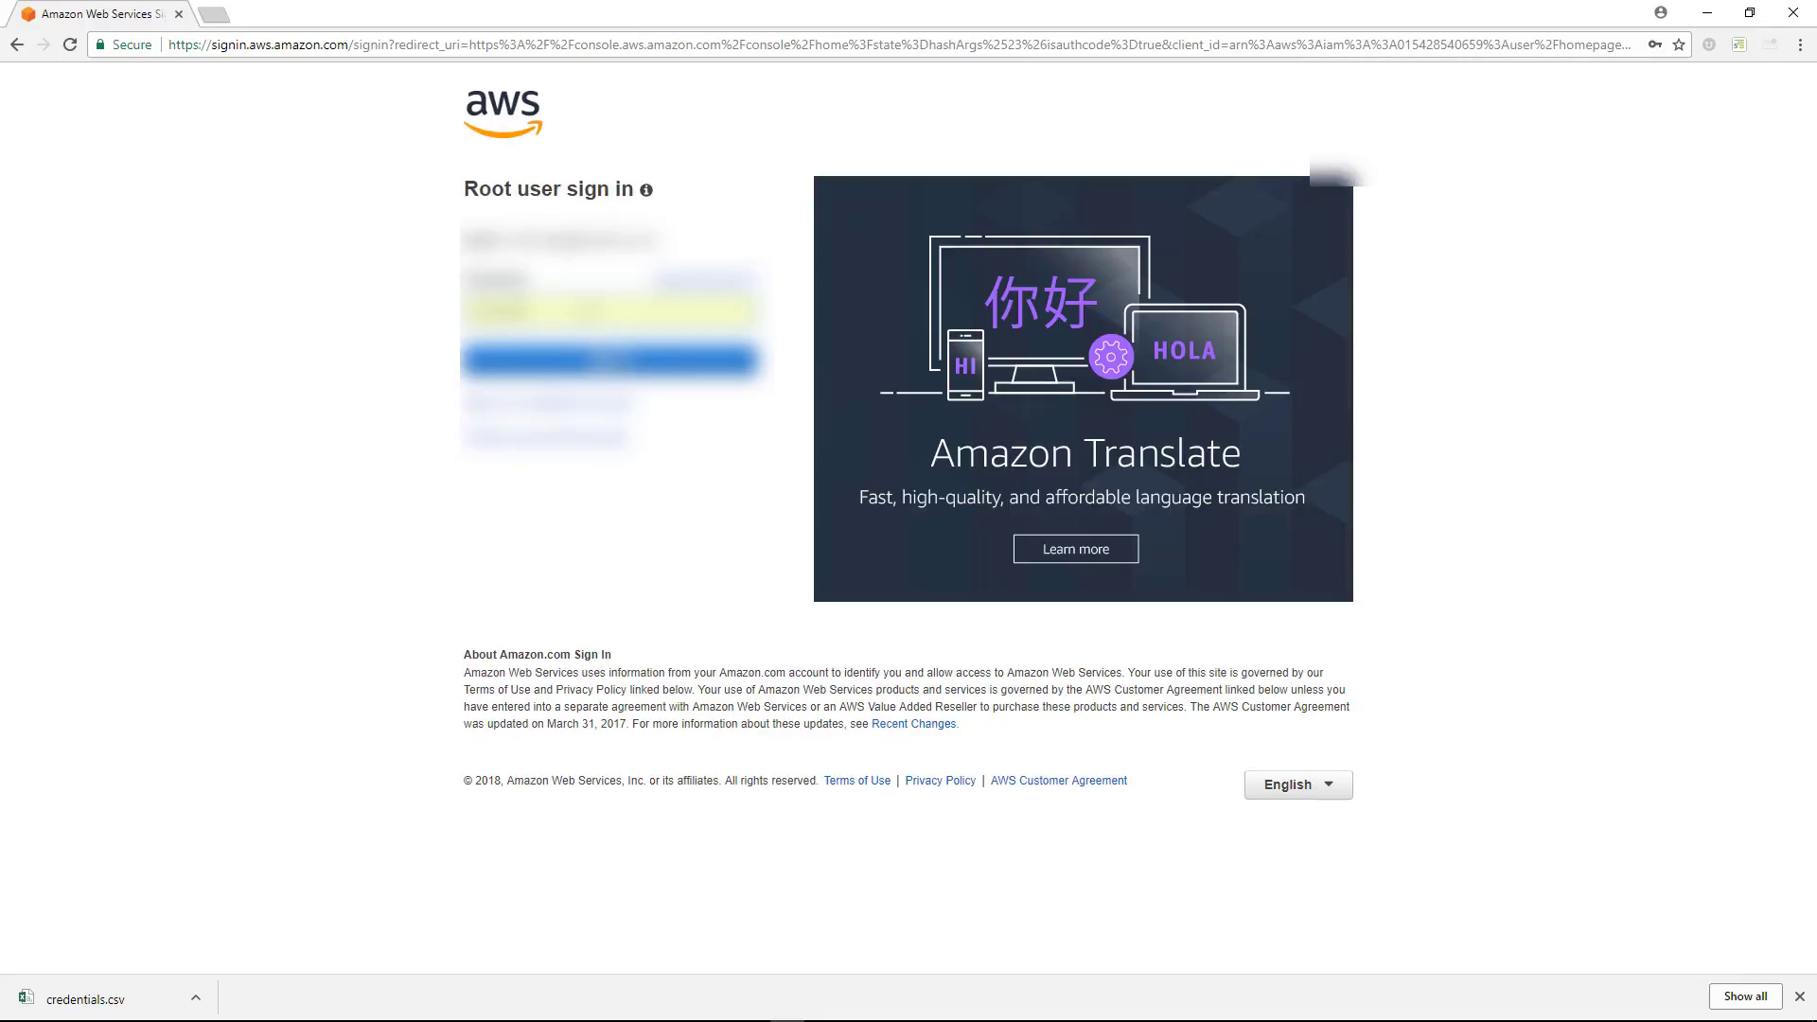
{"action": "left_click_drag", "start_coordinate": [589, 311], "coordinate": [430, 316]}
{"action": "left_click", "coordinate": [413, 266]}
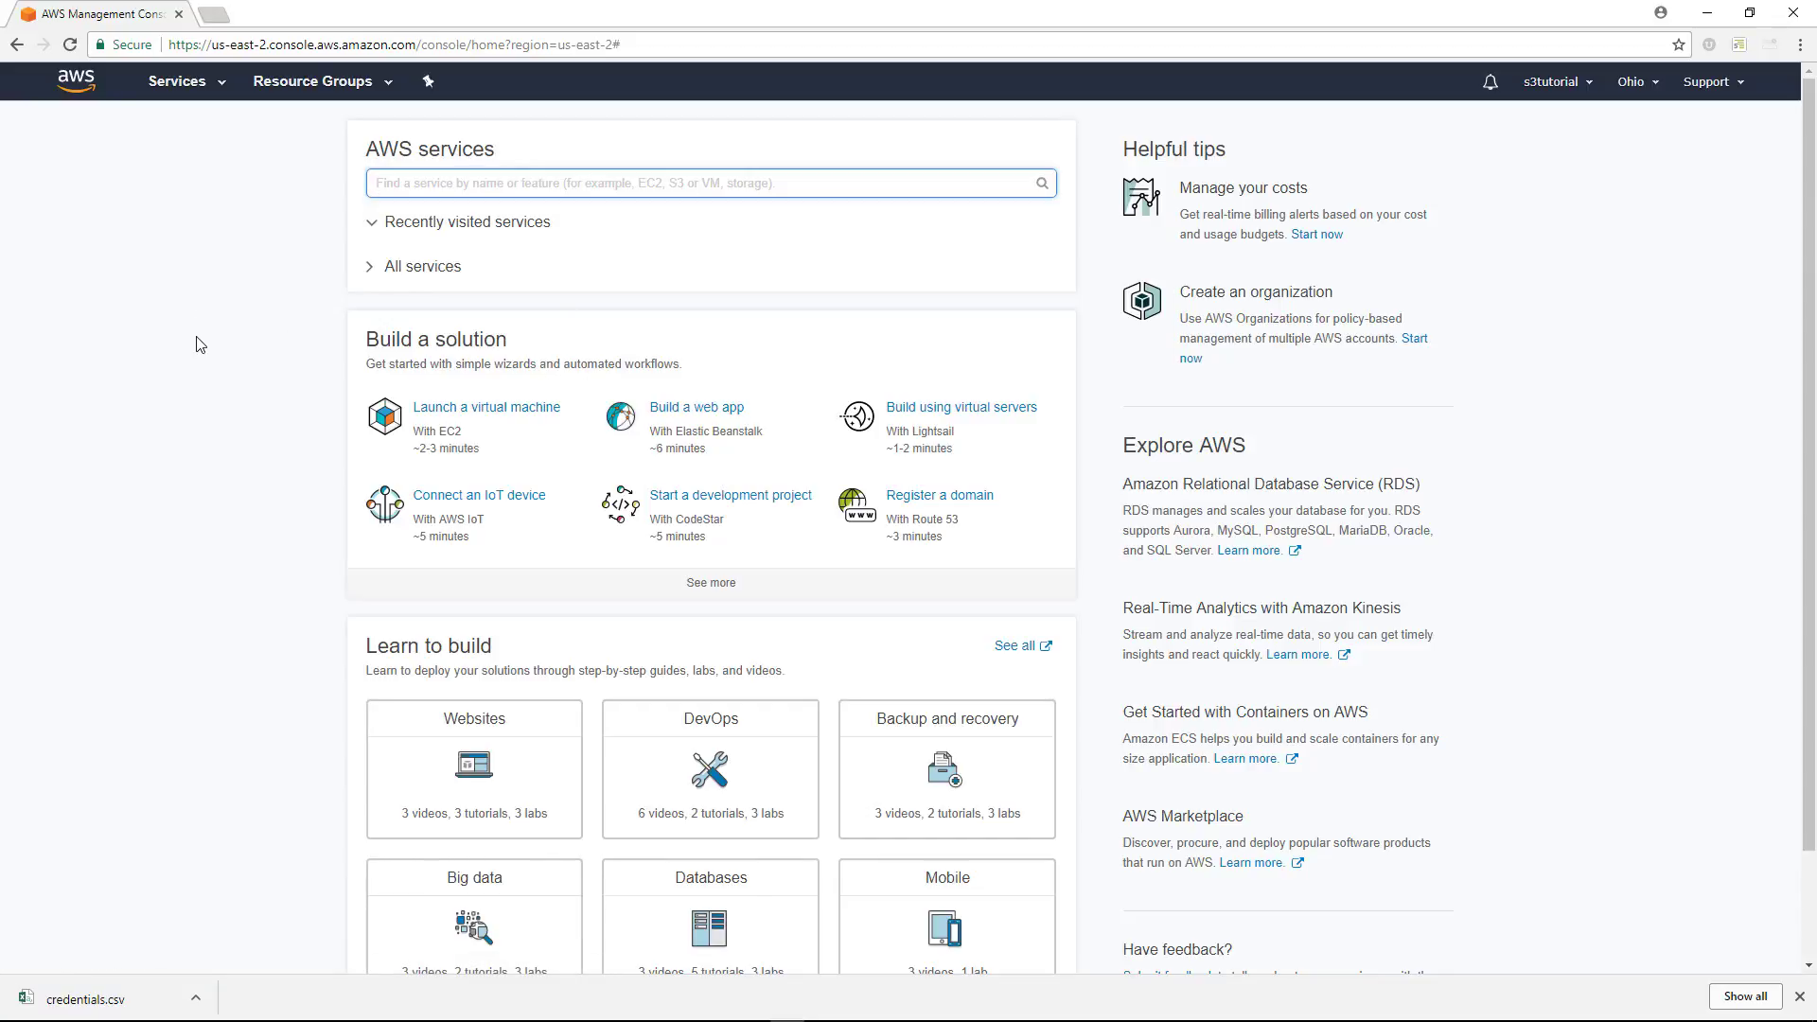
Open My Billing Dashboard from the account menu, then reload it the same way
{"action": "left_click", "coordinate": [1591, 87]}
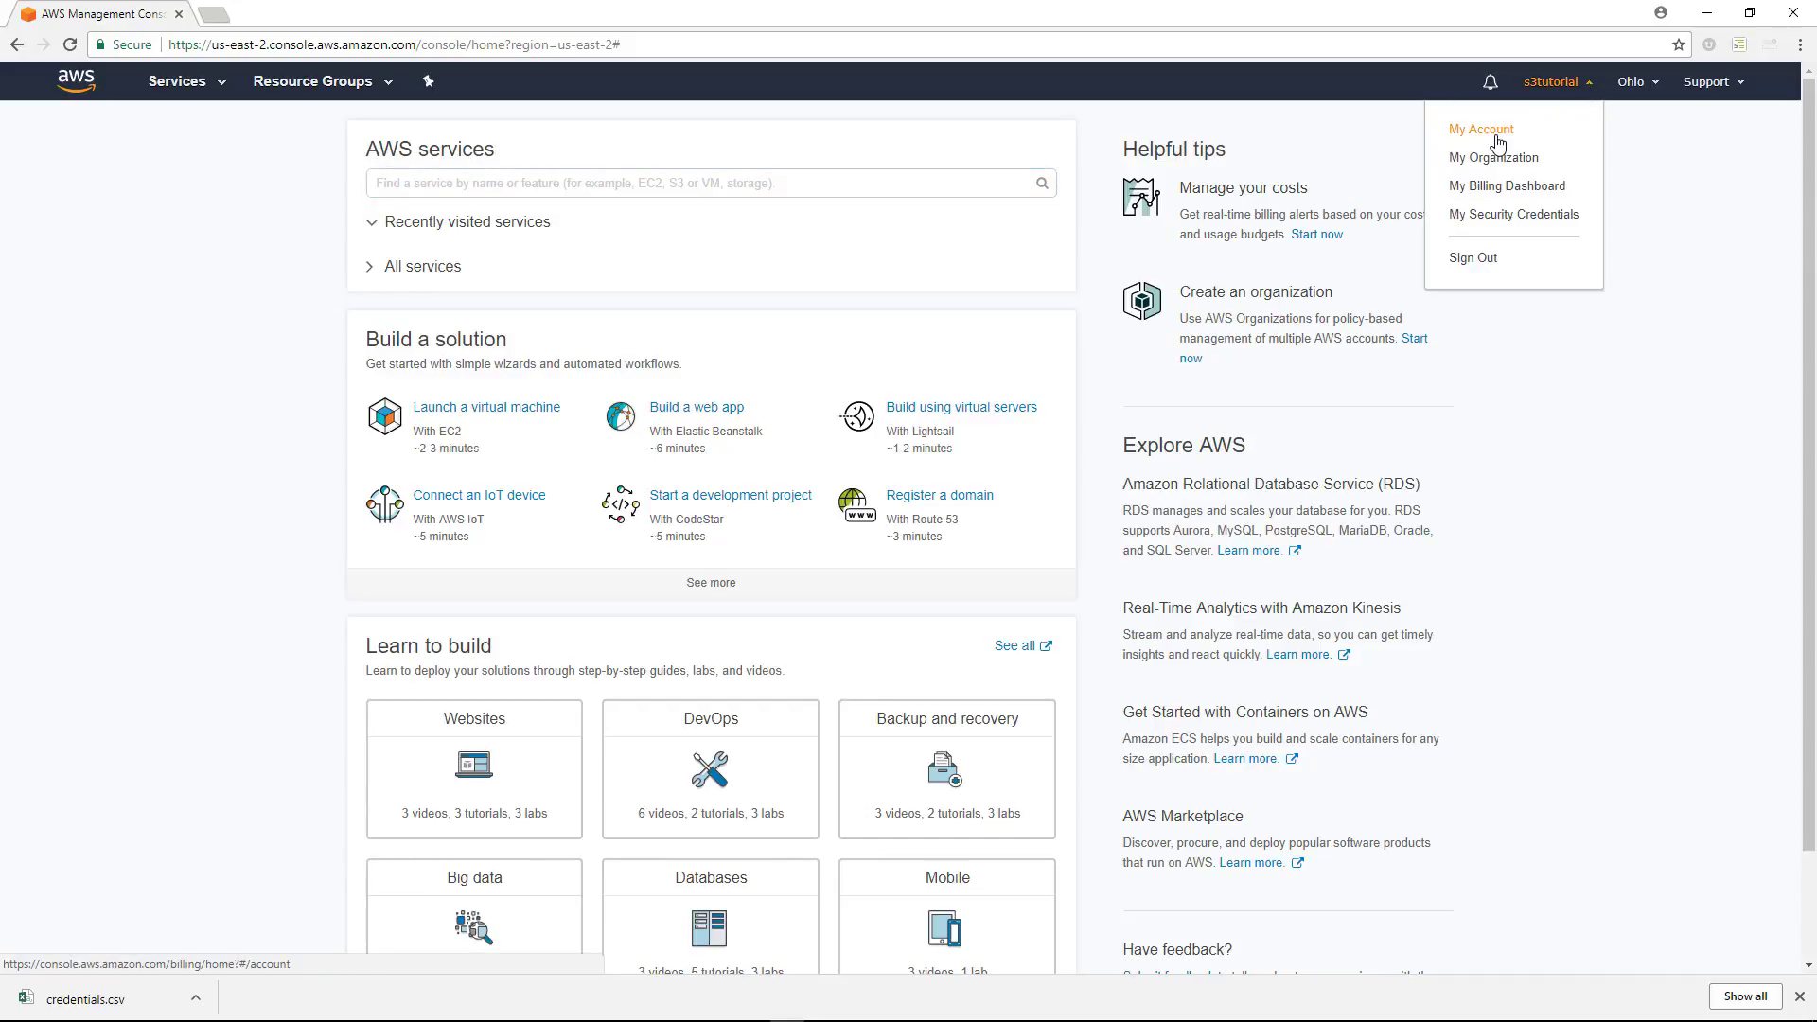
{"action": "left_click", "coordinate": [1491, 193]}
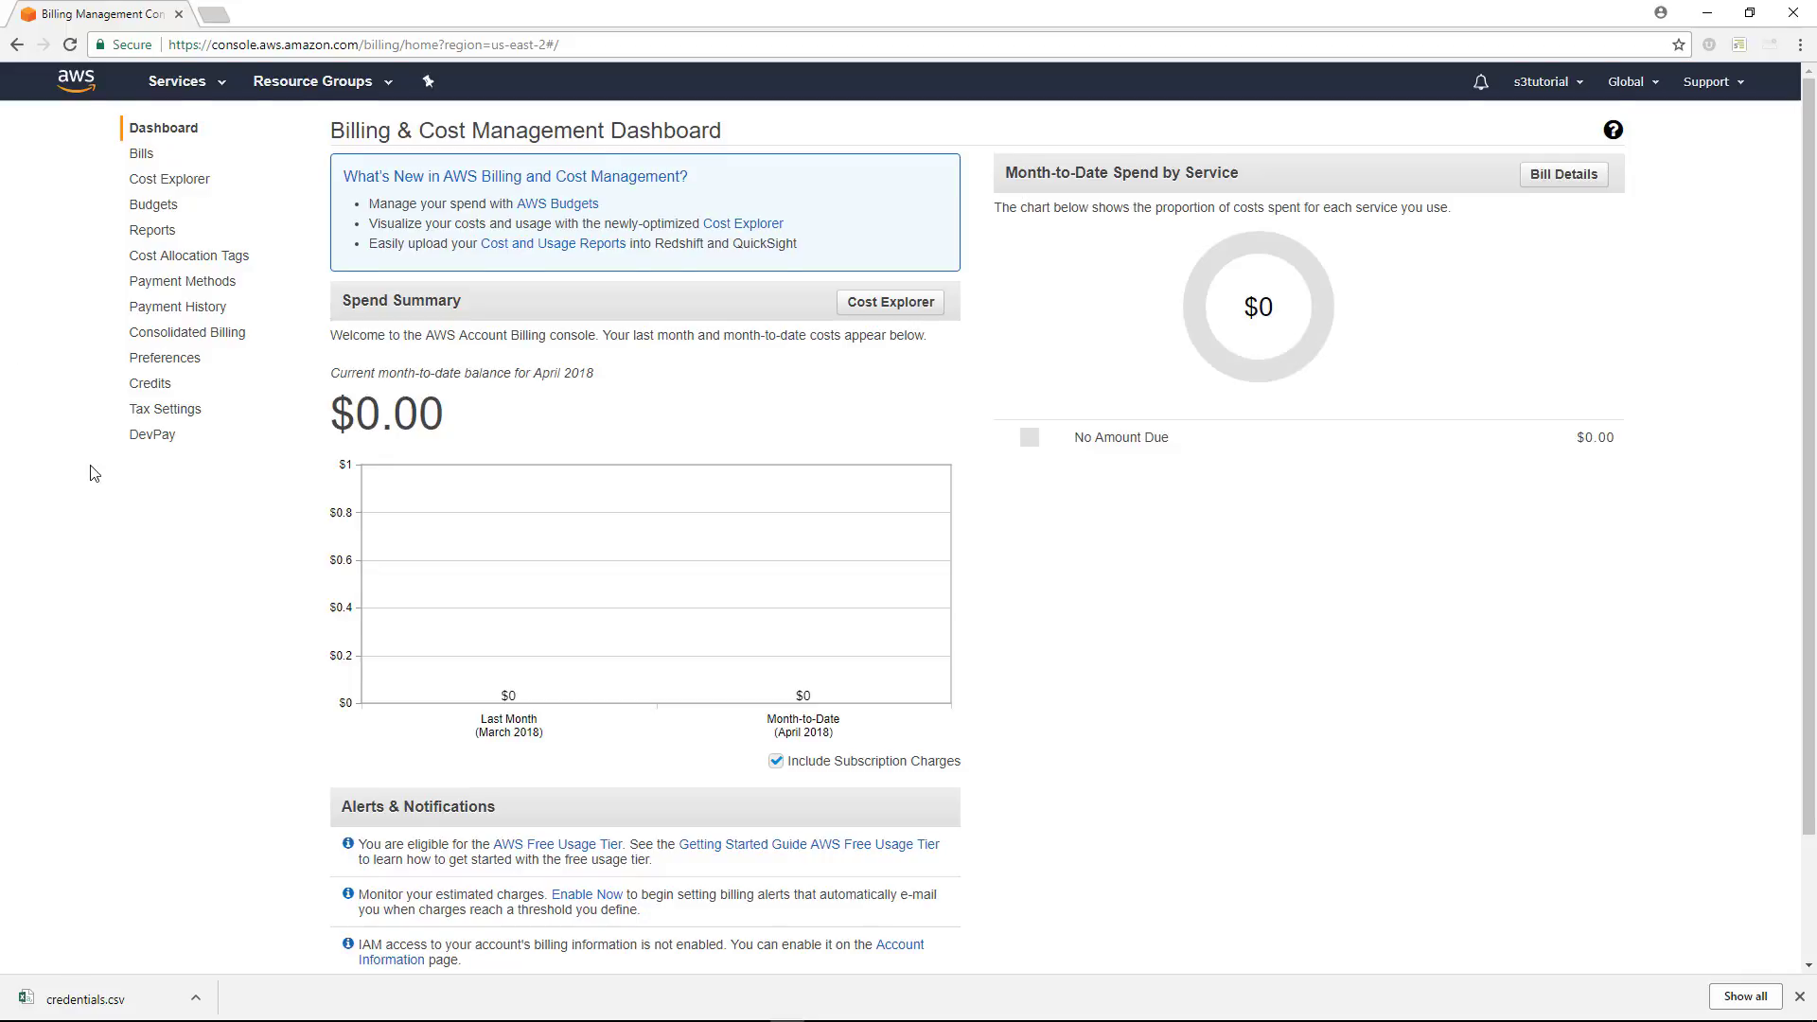
{"action": "scroll", "coordinate": [91, 471], "scroll_direction": "down", "scroll_amount": 3}
{"action": "scroll", "coordinate": [93, 474], "scroll_direction": "up", "scroll_amount": 3}
{"action": "left_click", "coordinate": [1575, 85]}
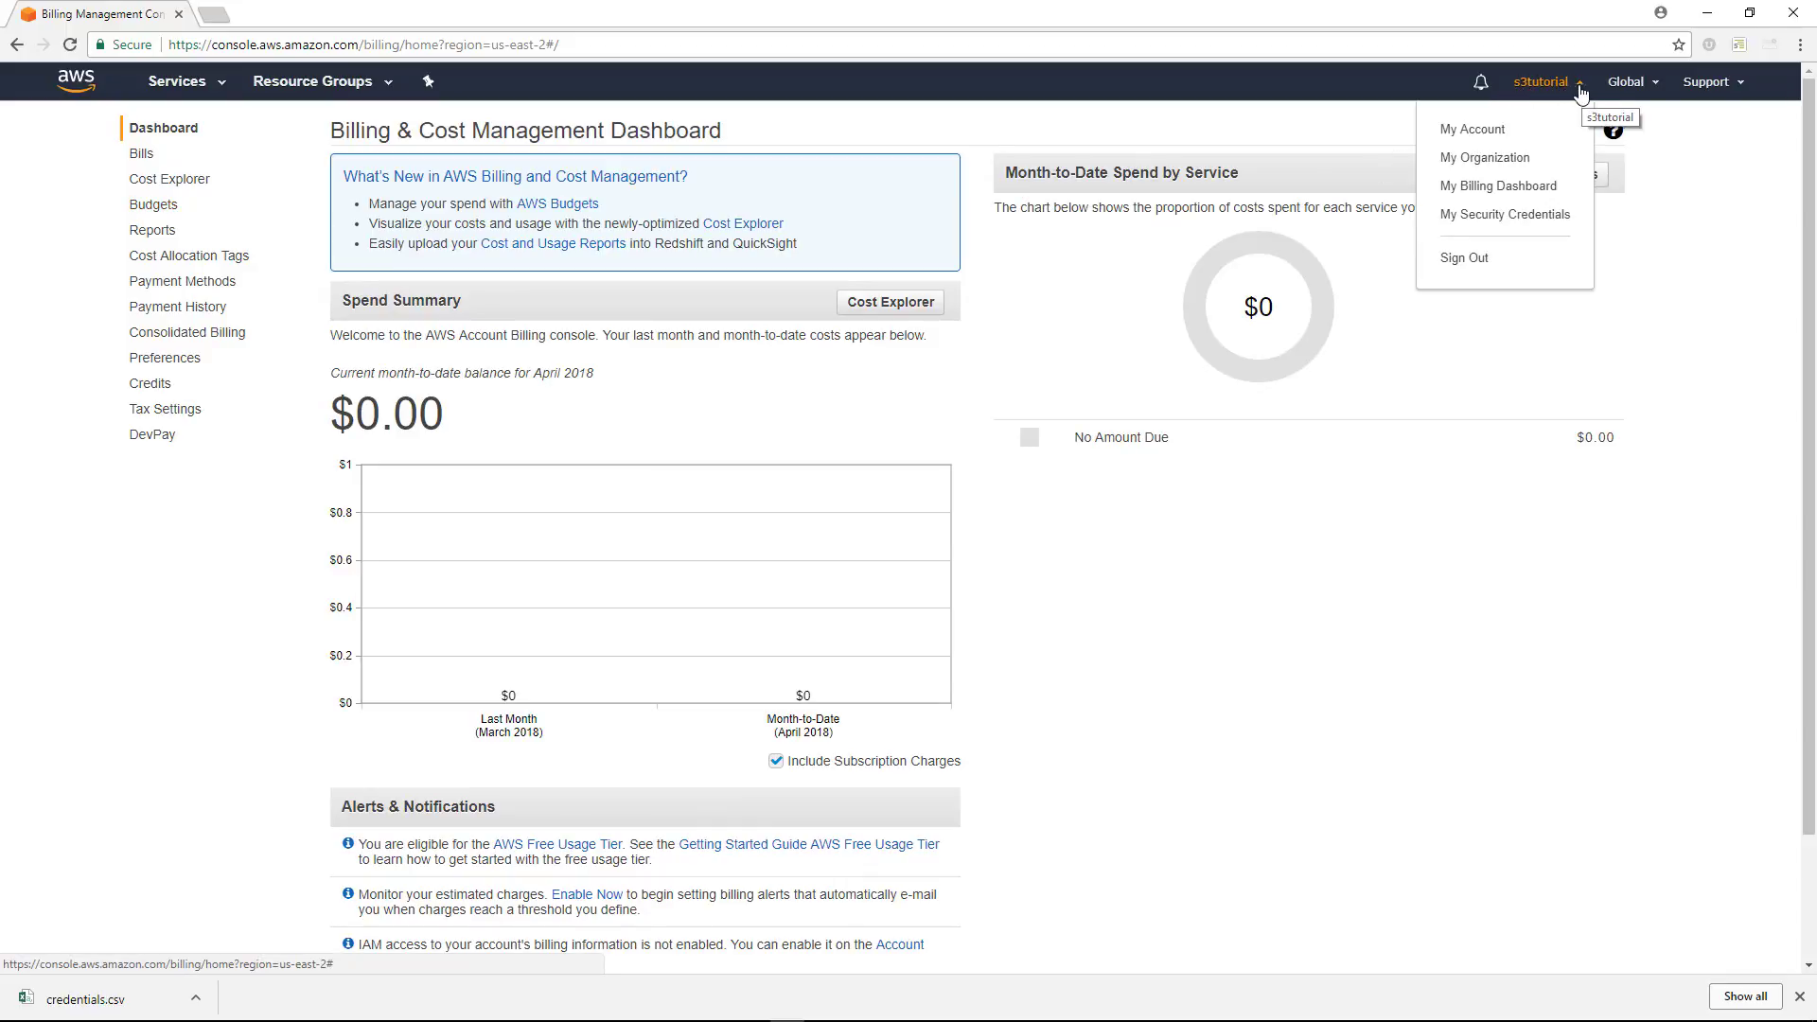
{"action": "left_click", "coordinate": [1491, 185]}
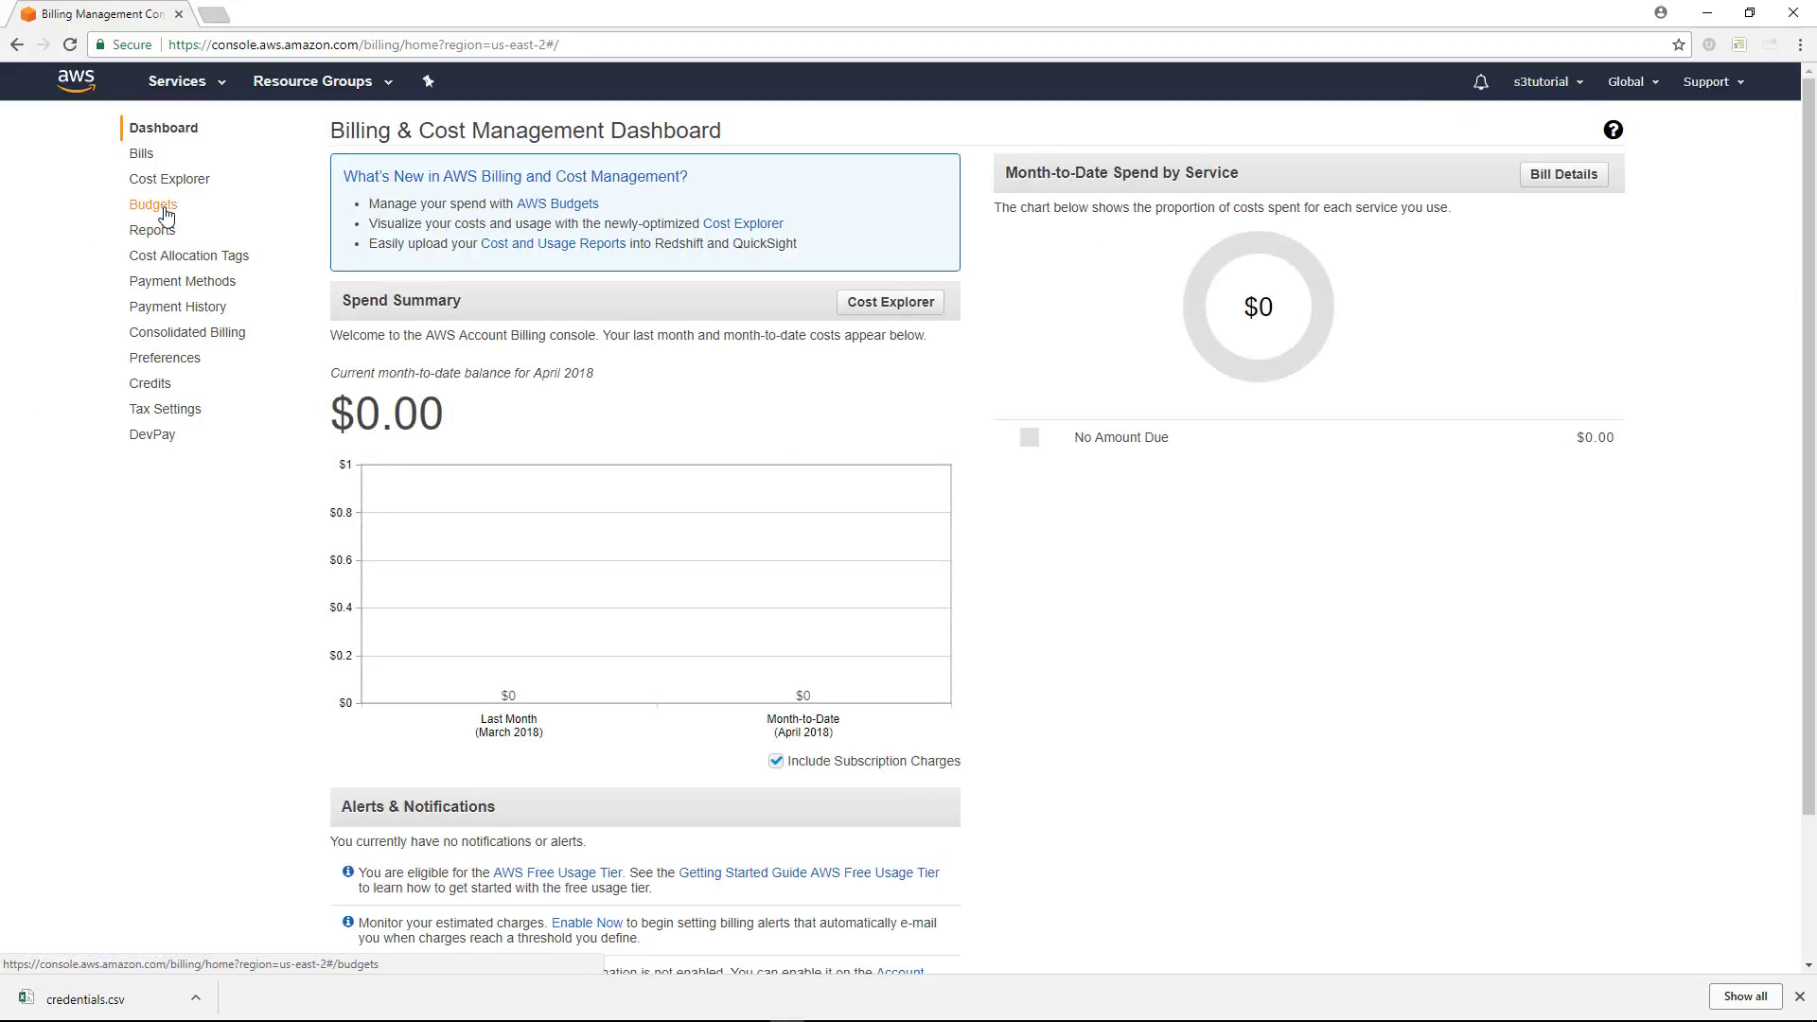
Start a new budget on the Budgets page and name it Monthly Budget
{"action": "left_click", "coordinate": [165, 210]}
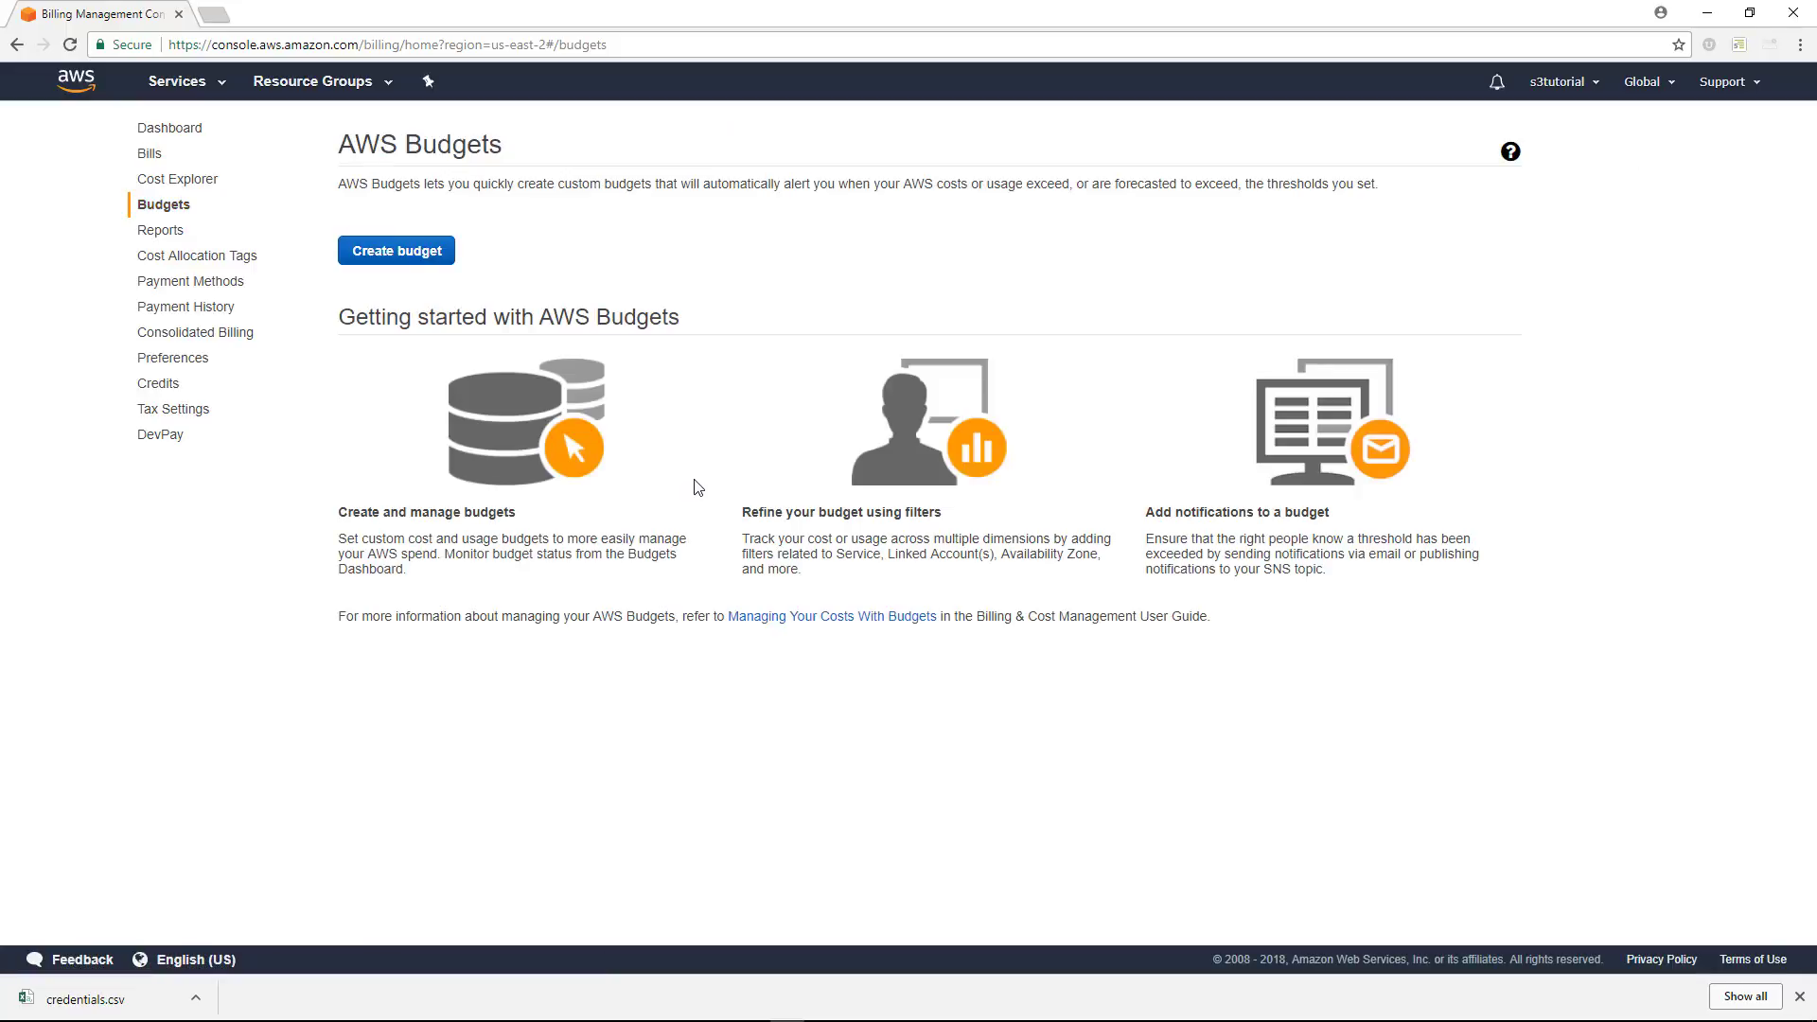
{"action": "left_click", "coordinate": [390, 262]}
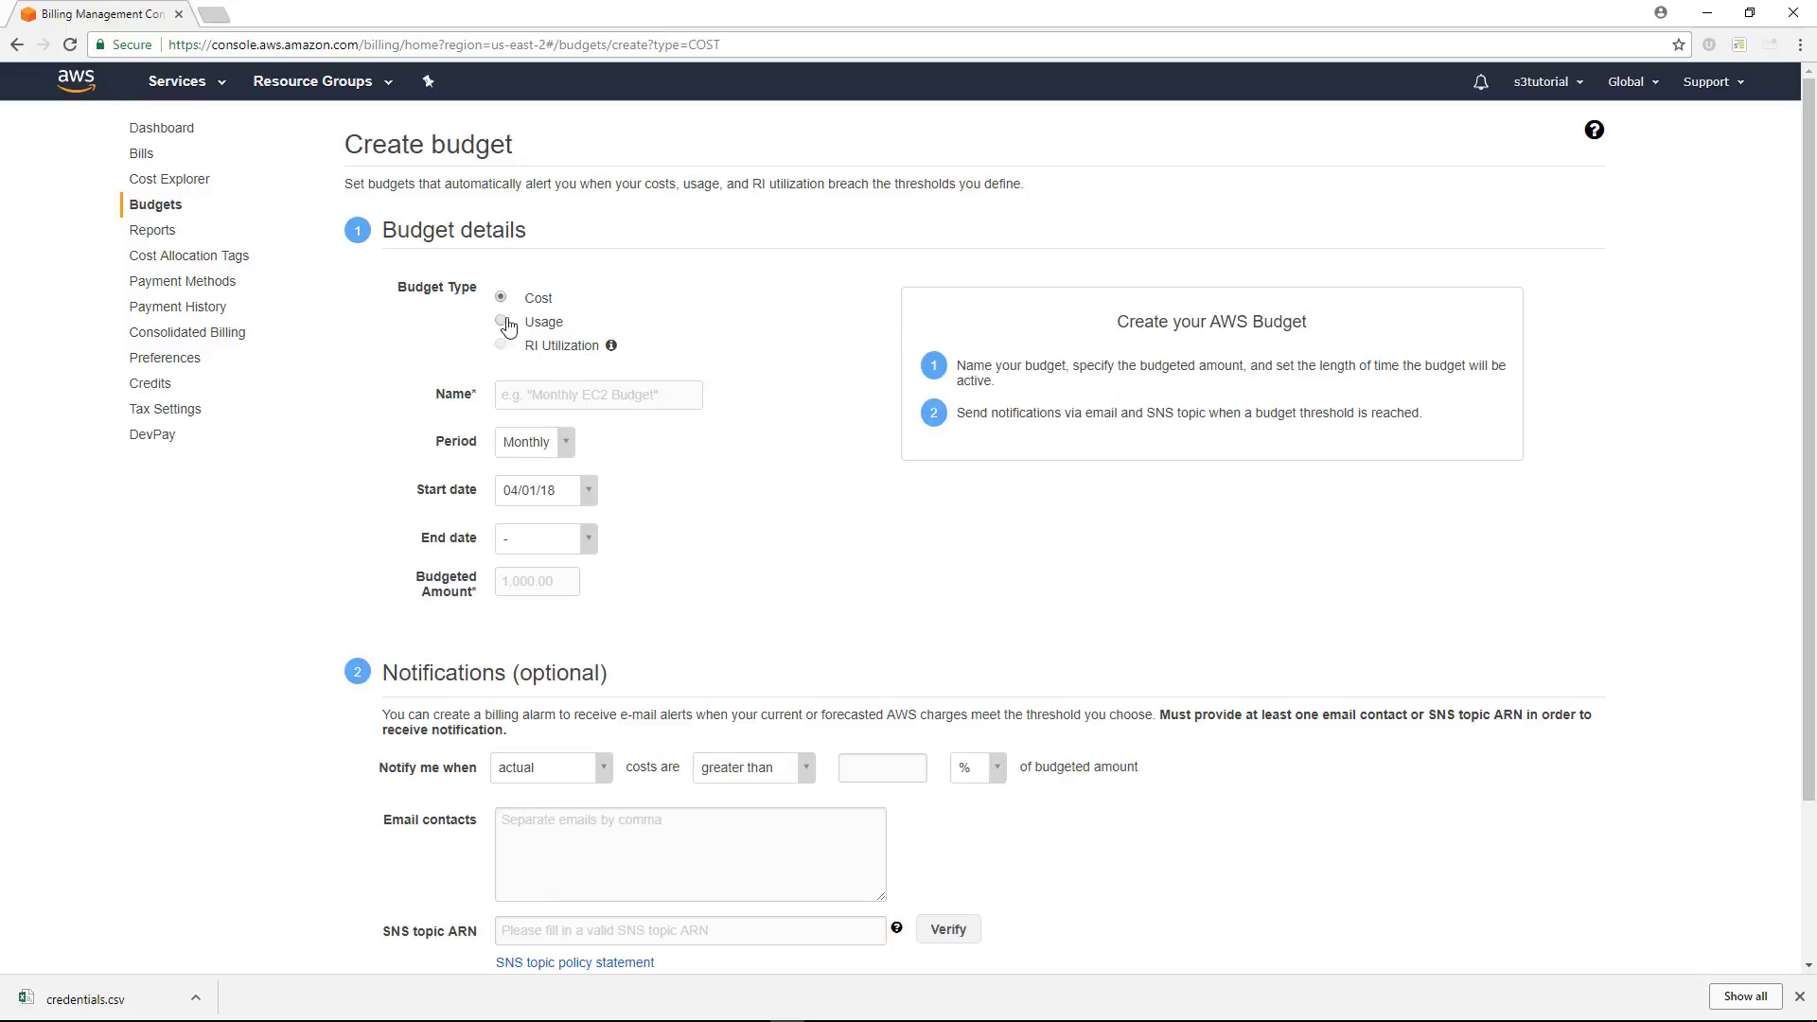
{"action": "left_click", "coordinate": [502, 394]}
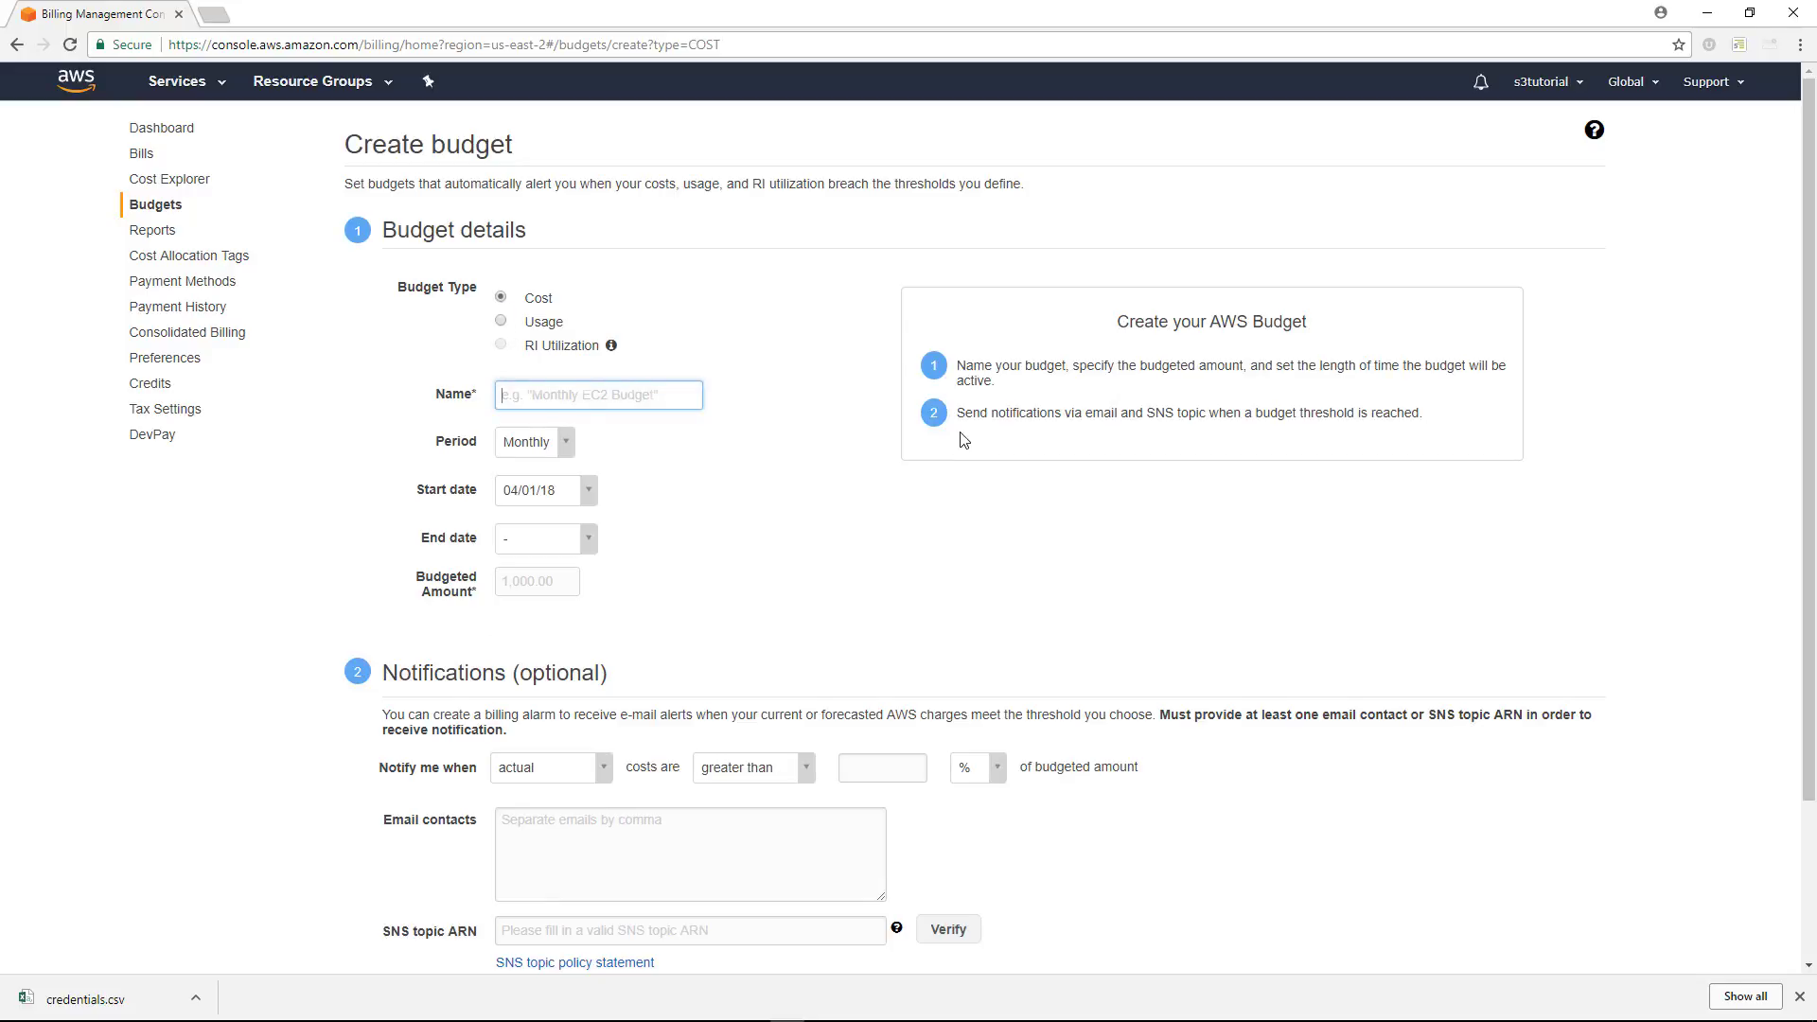
{"action": "type", "text": "Mon"}
{"action": "key", "text": "Down"}
{"action": "key", "text": "Return"}
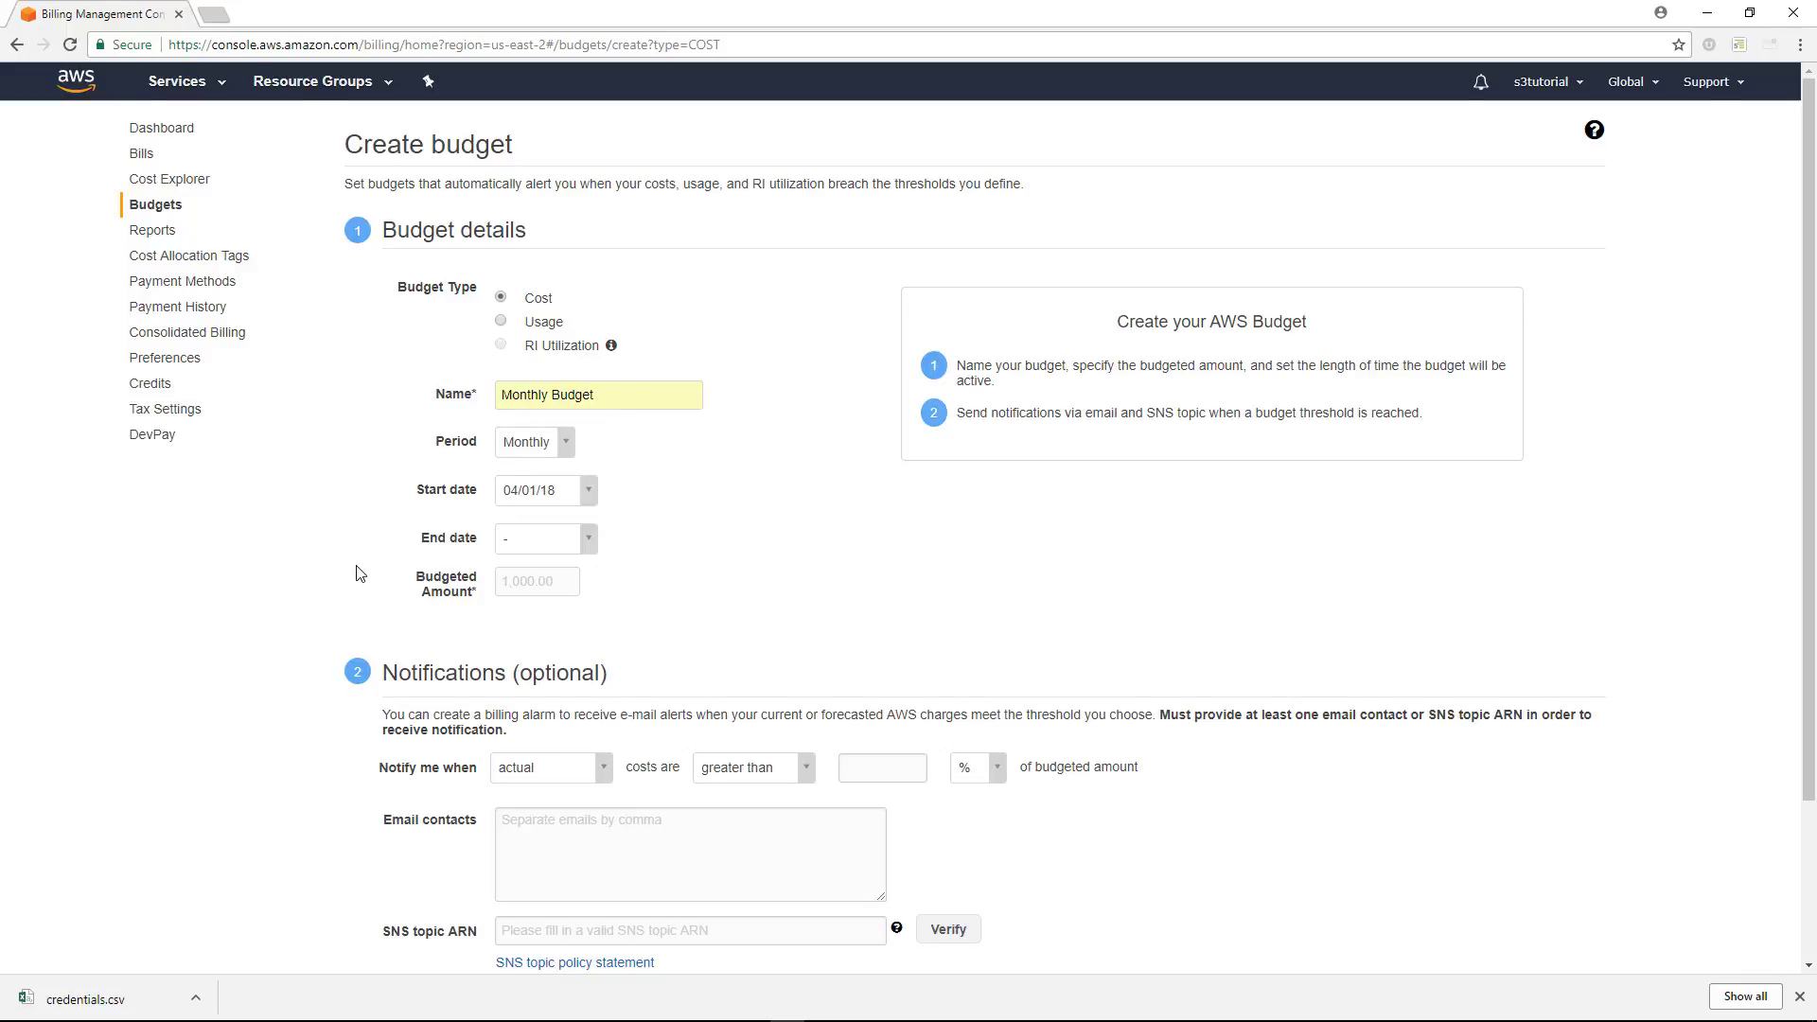
Set a $10 budgeted amount, 90% alert threshold and an email contact, then create it
{"action": "scroll", "coordinate": [595, 416], "scroll_direction": "down", "scroll_amount": 2}
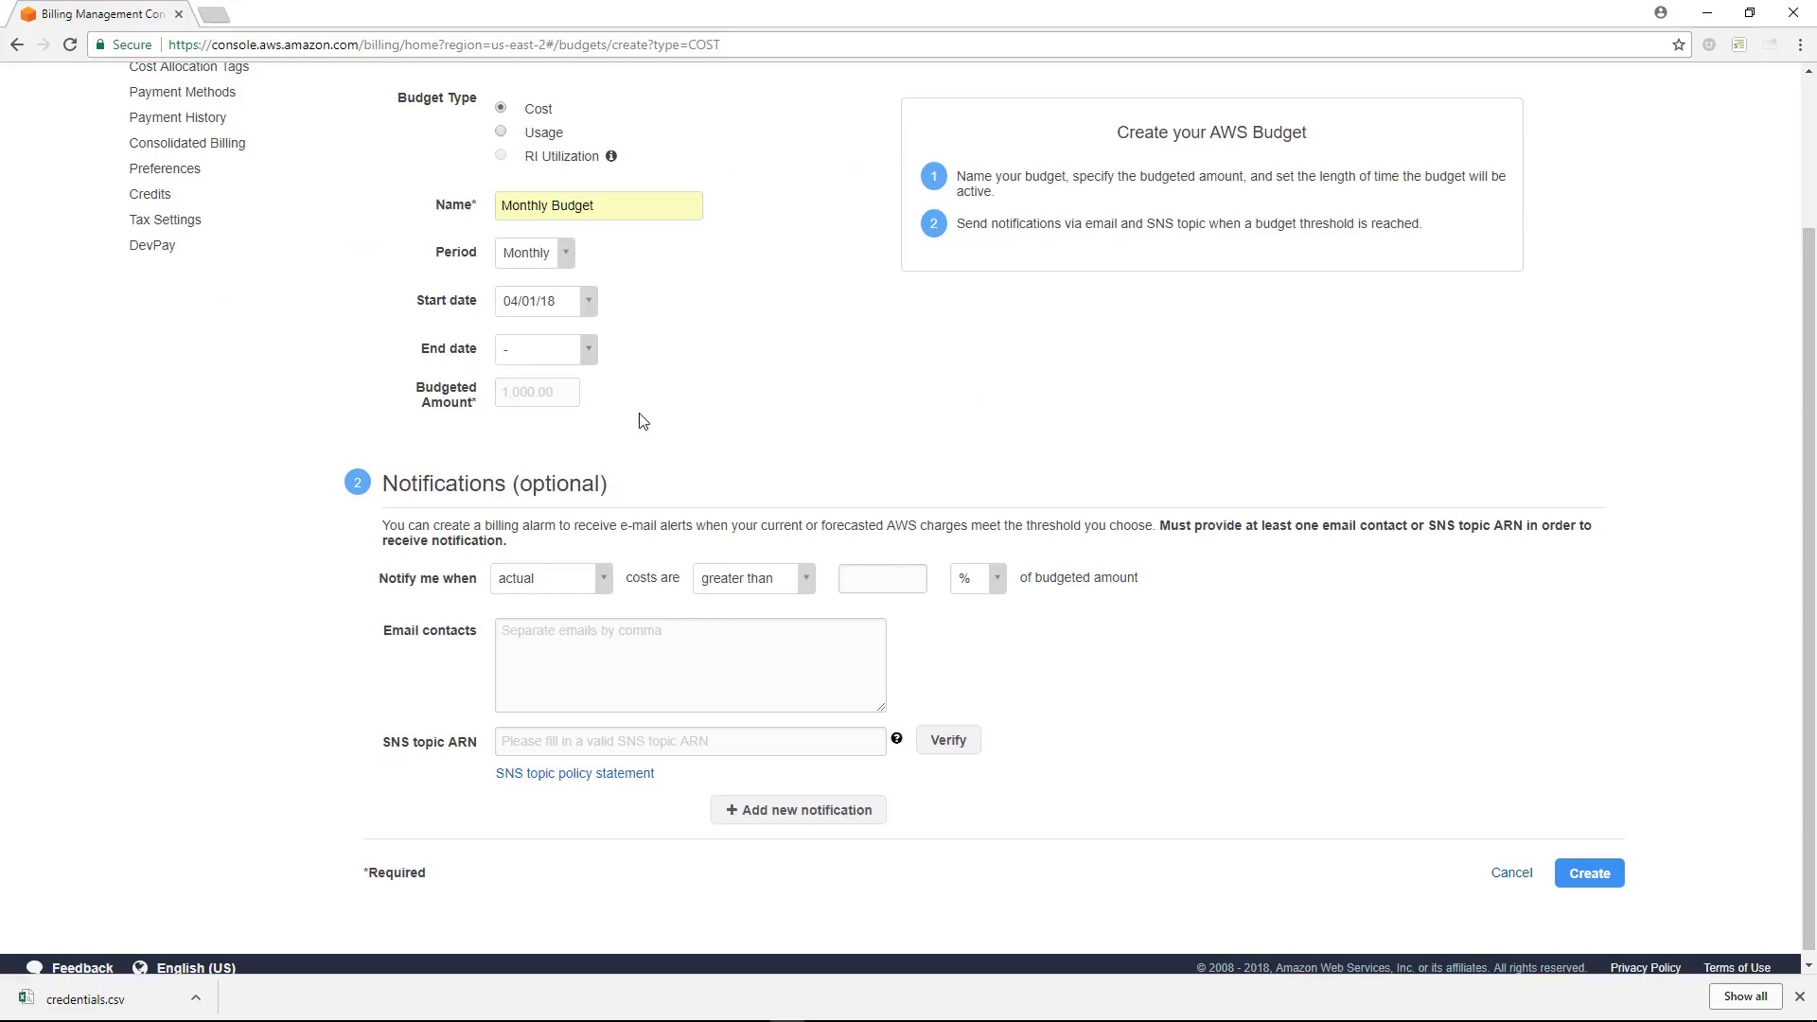
{"action": "left_click", "coordinate": [528, 398]}
{"action": "type", "text": "10"}
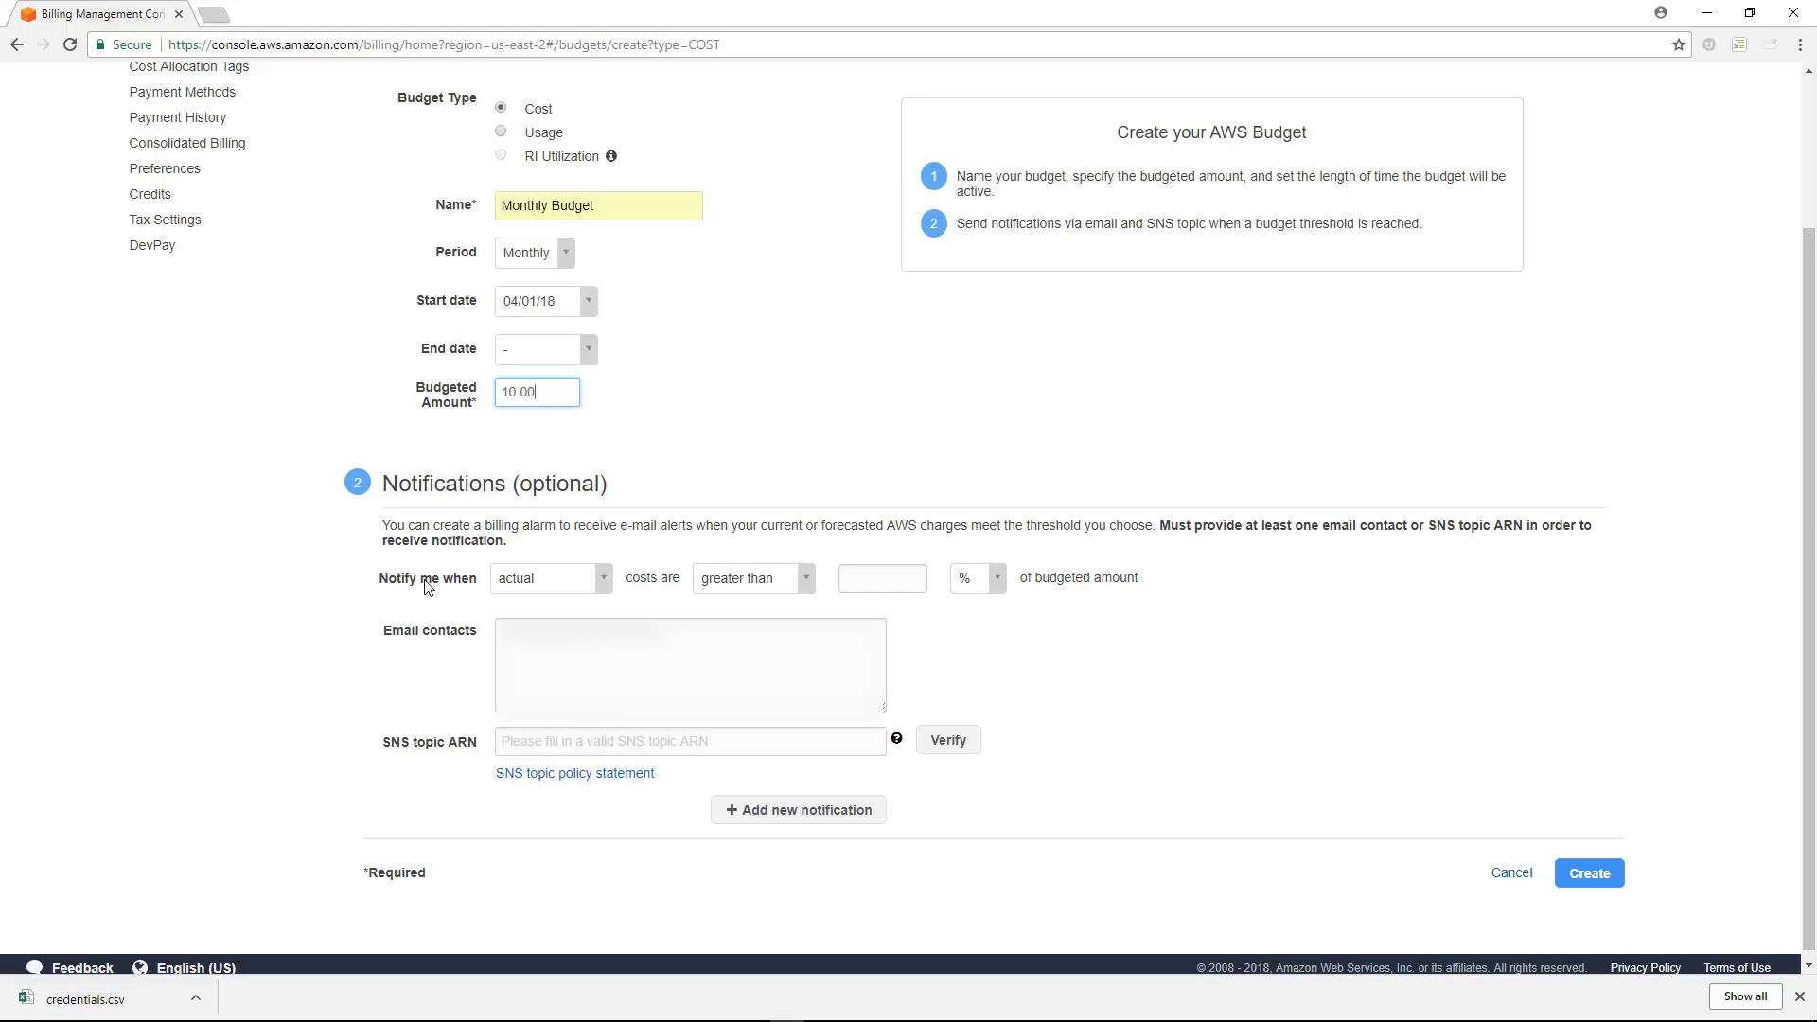
{"action": "left_click", "coordinate": [852, 568]}
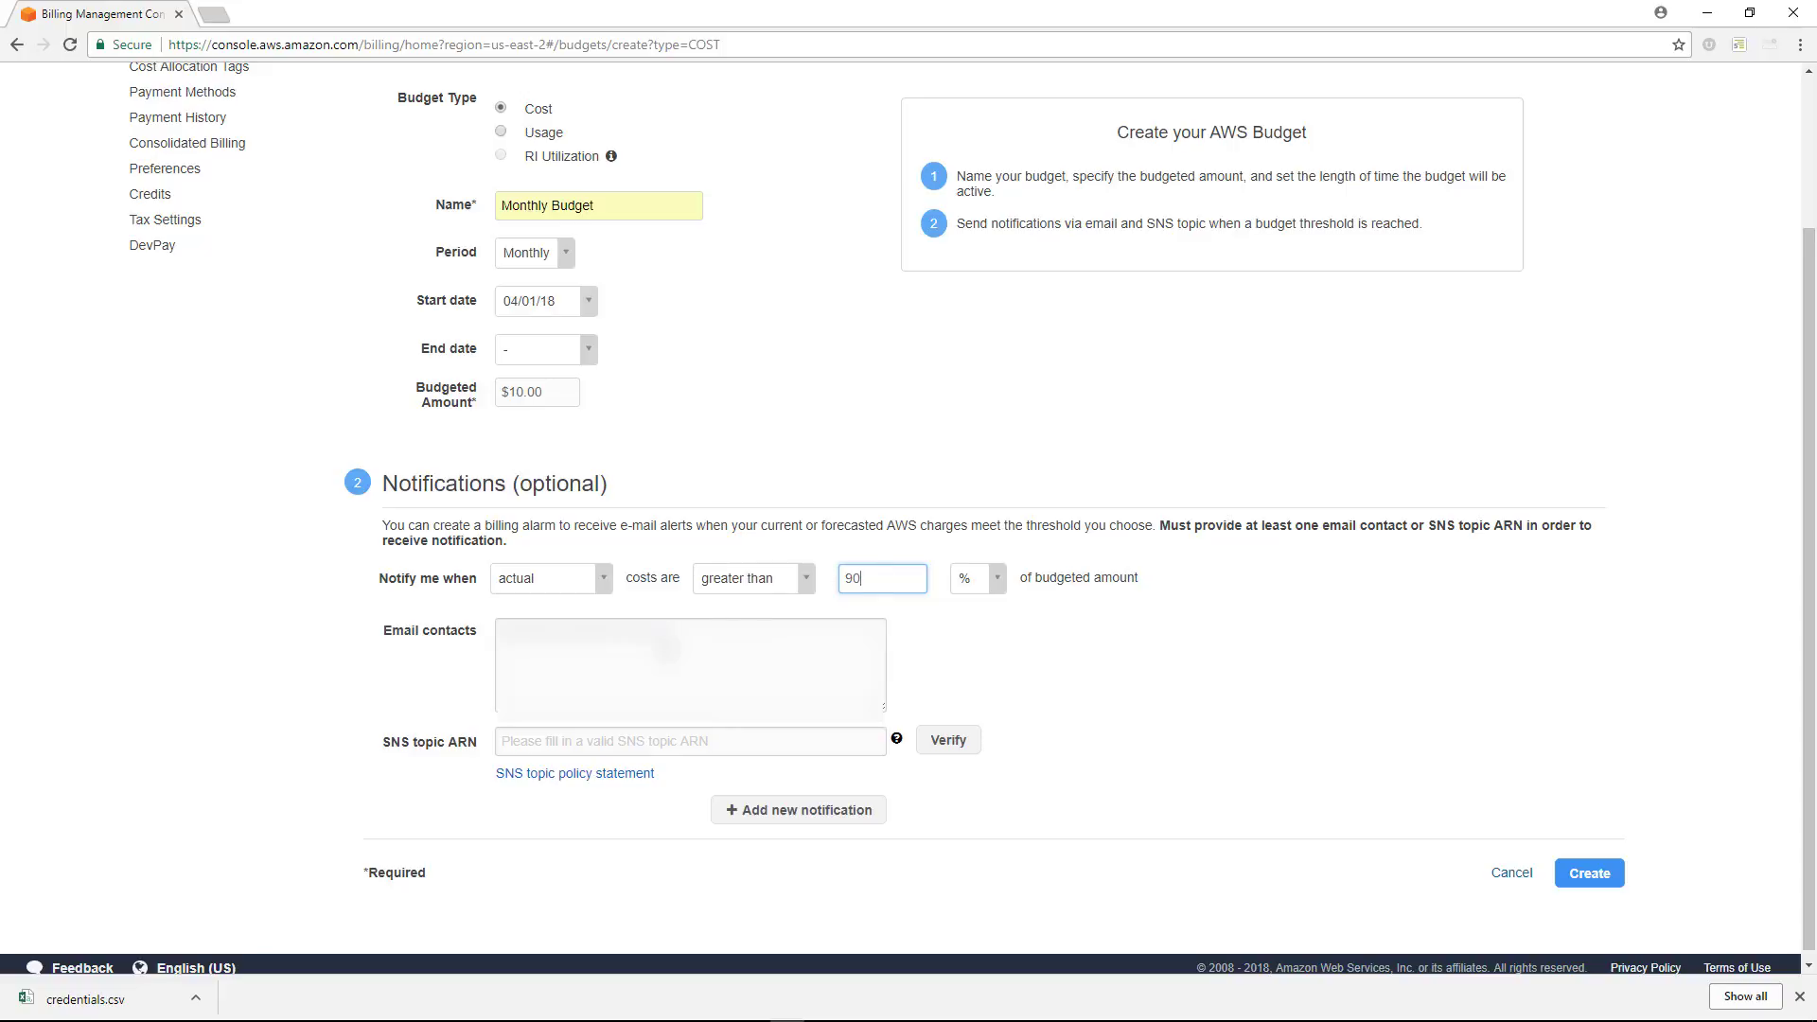
{"action": "left_click", "coordinate": [669, 645]}
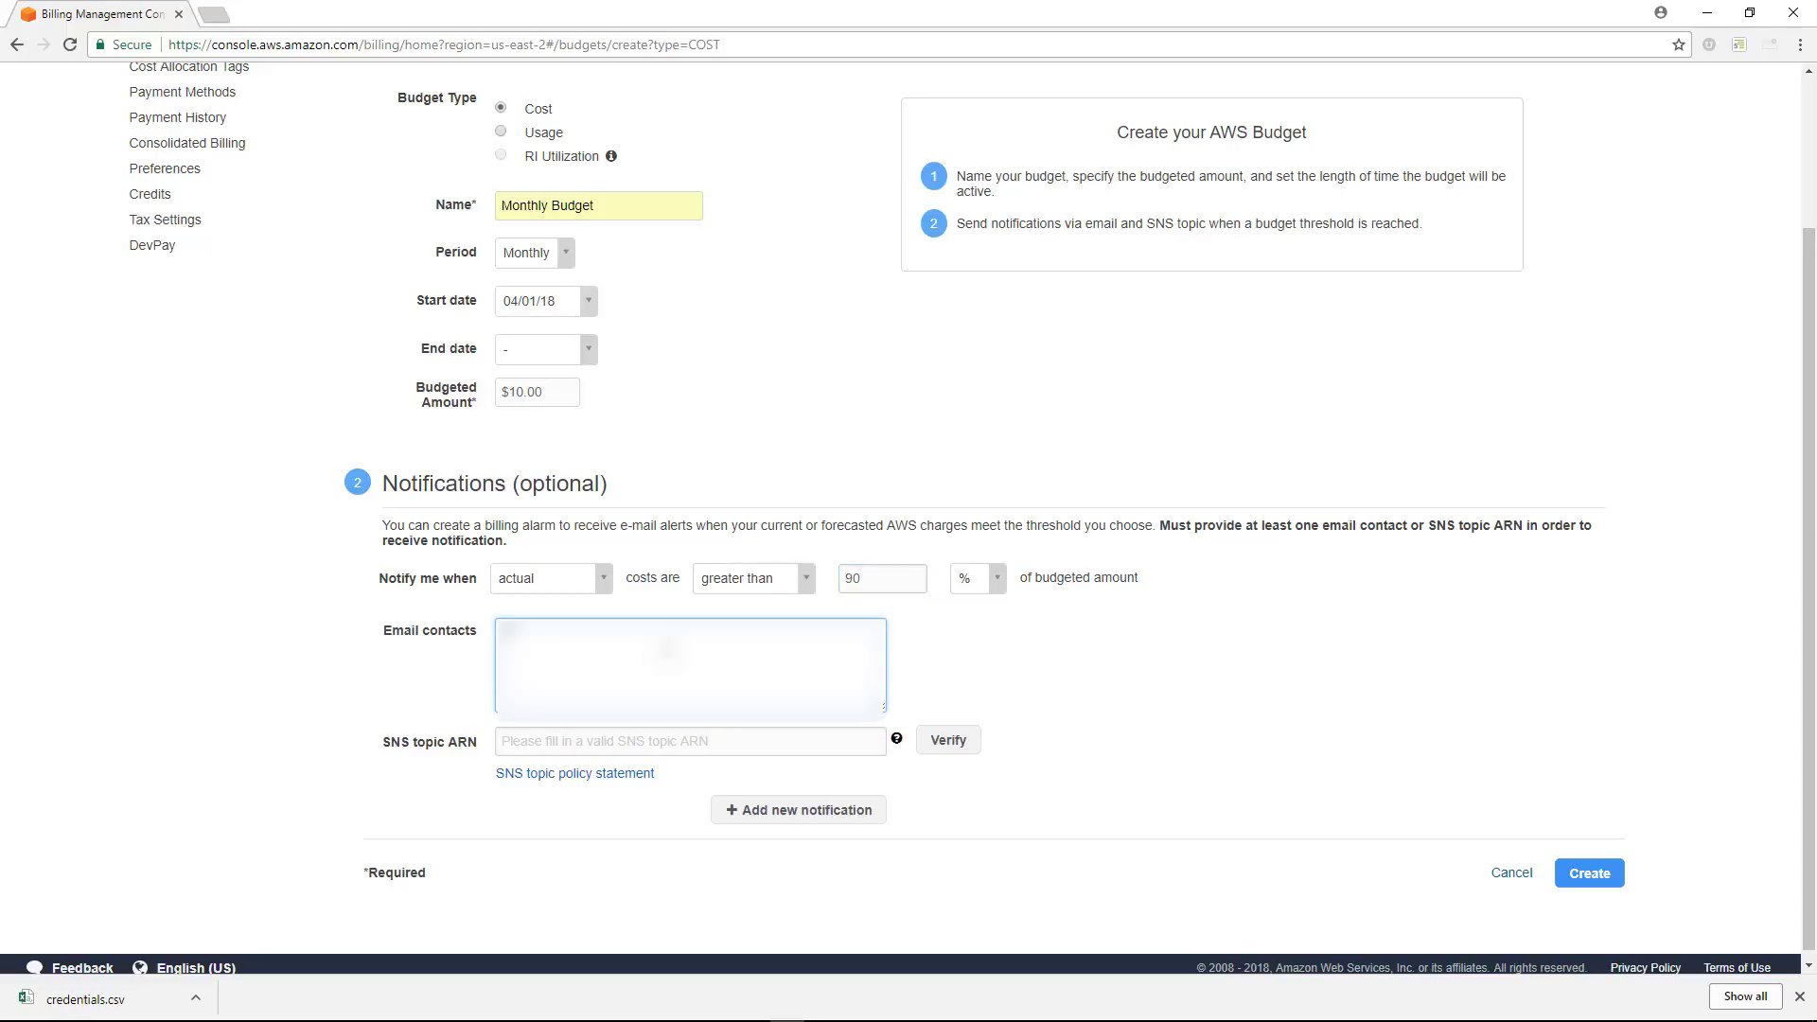
{"action": "type", "text": "..."}
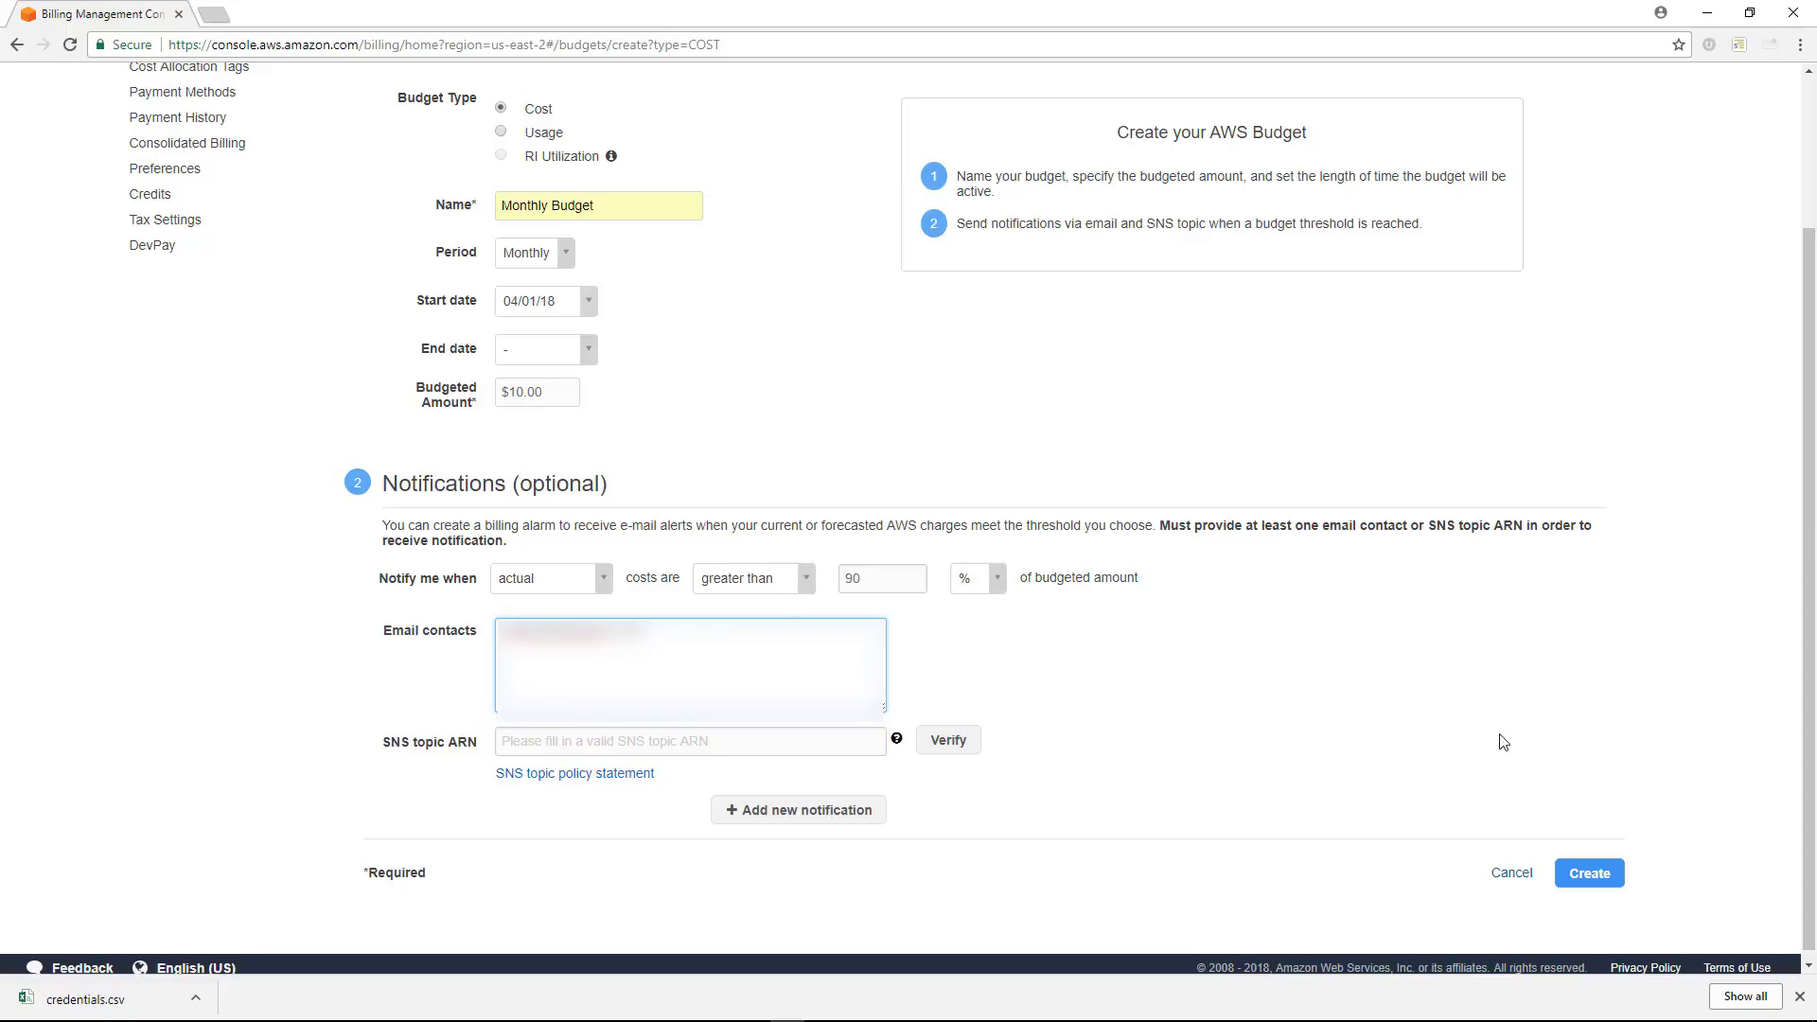
{"action": "left_click", "coordinate": [1593, 877]}
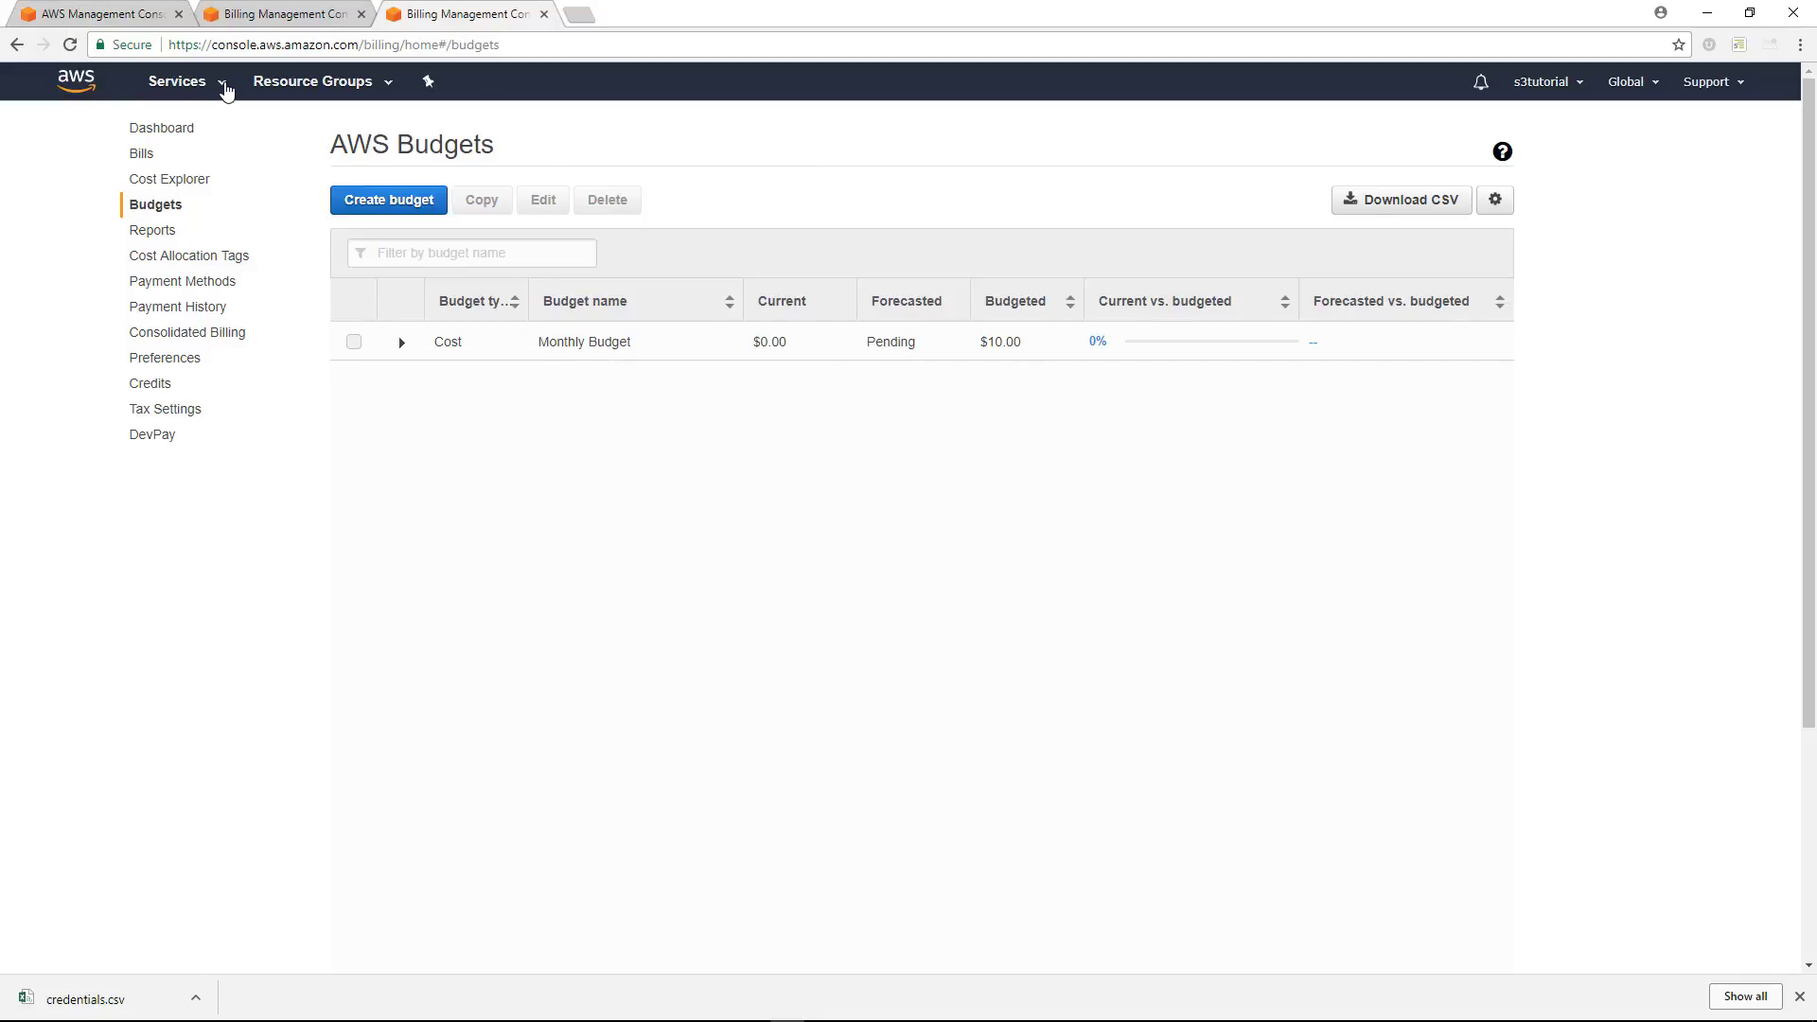
Search 'iam' in the Services menu and open the IAM dashboard
{"action": "left_click", "coordinate": [225, 88]}
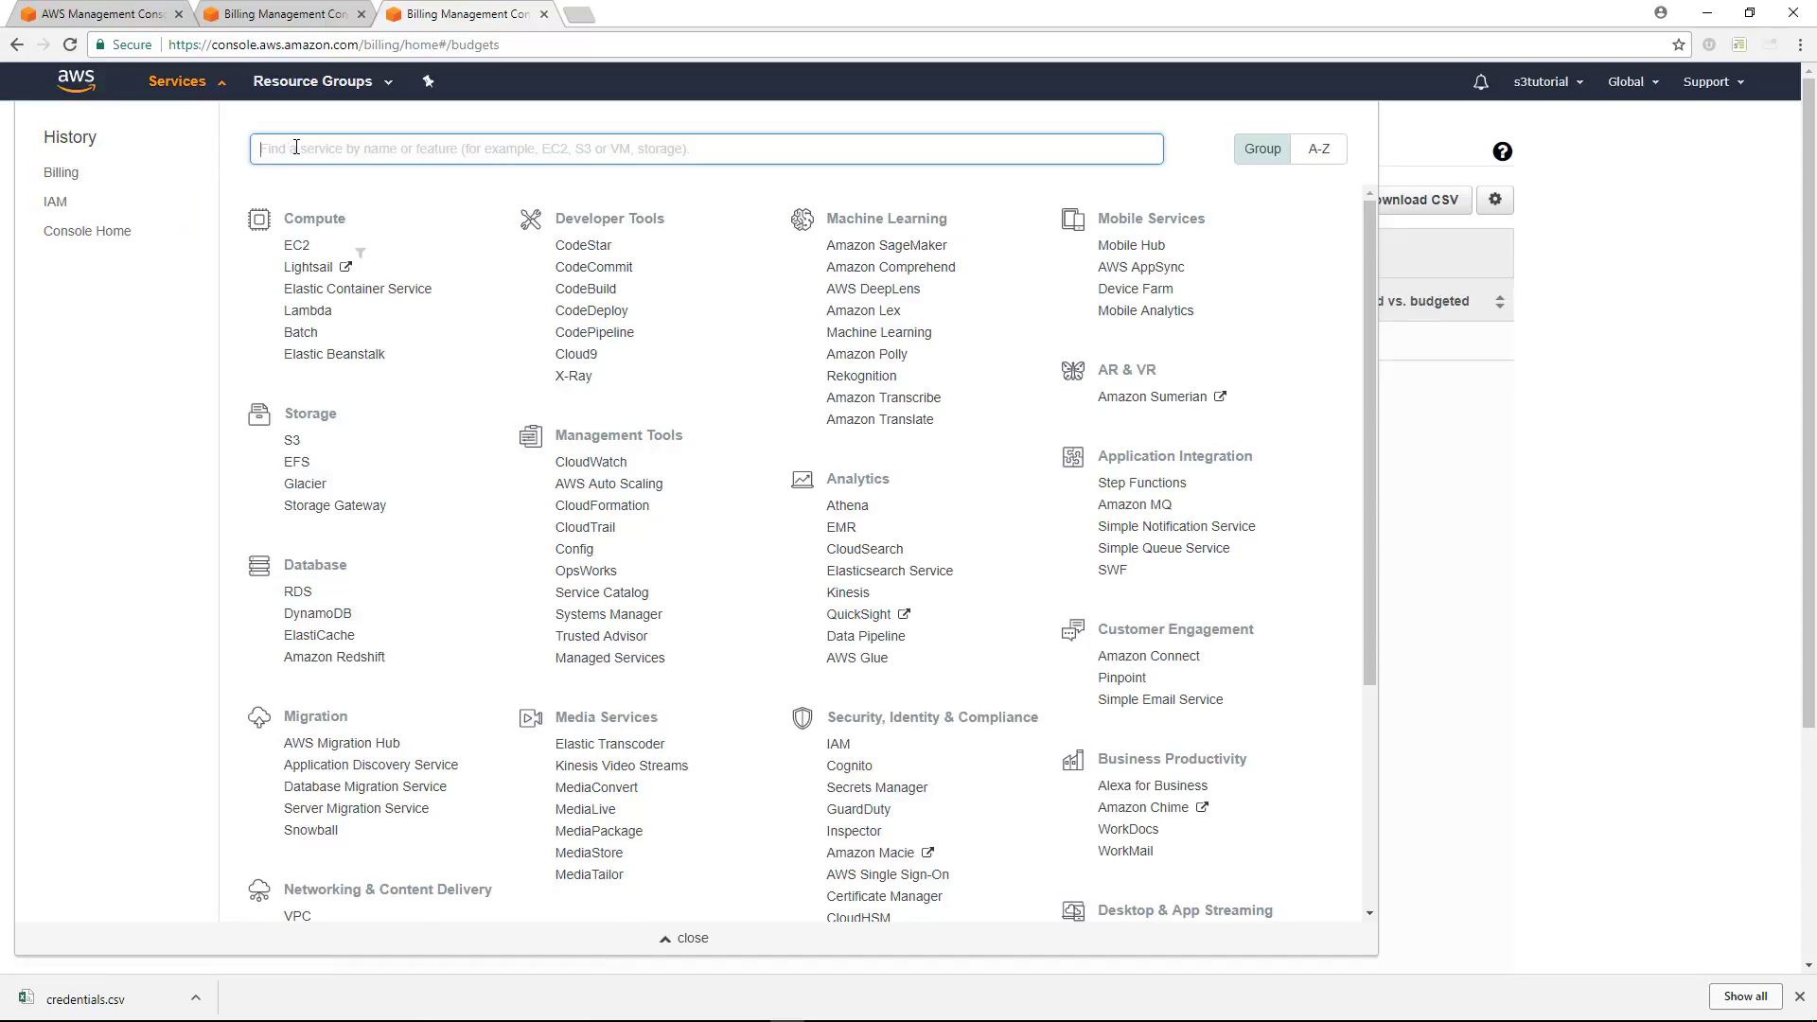
{"action": "type", "text": "ia"}
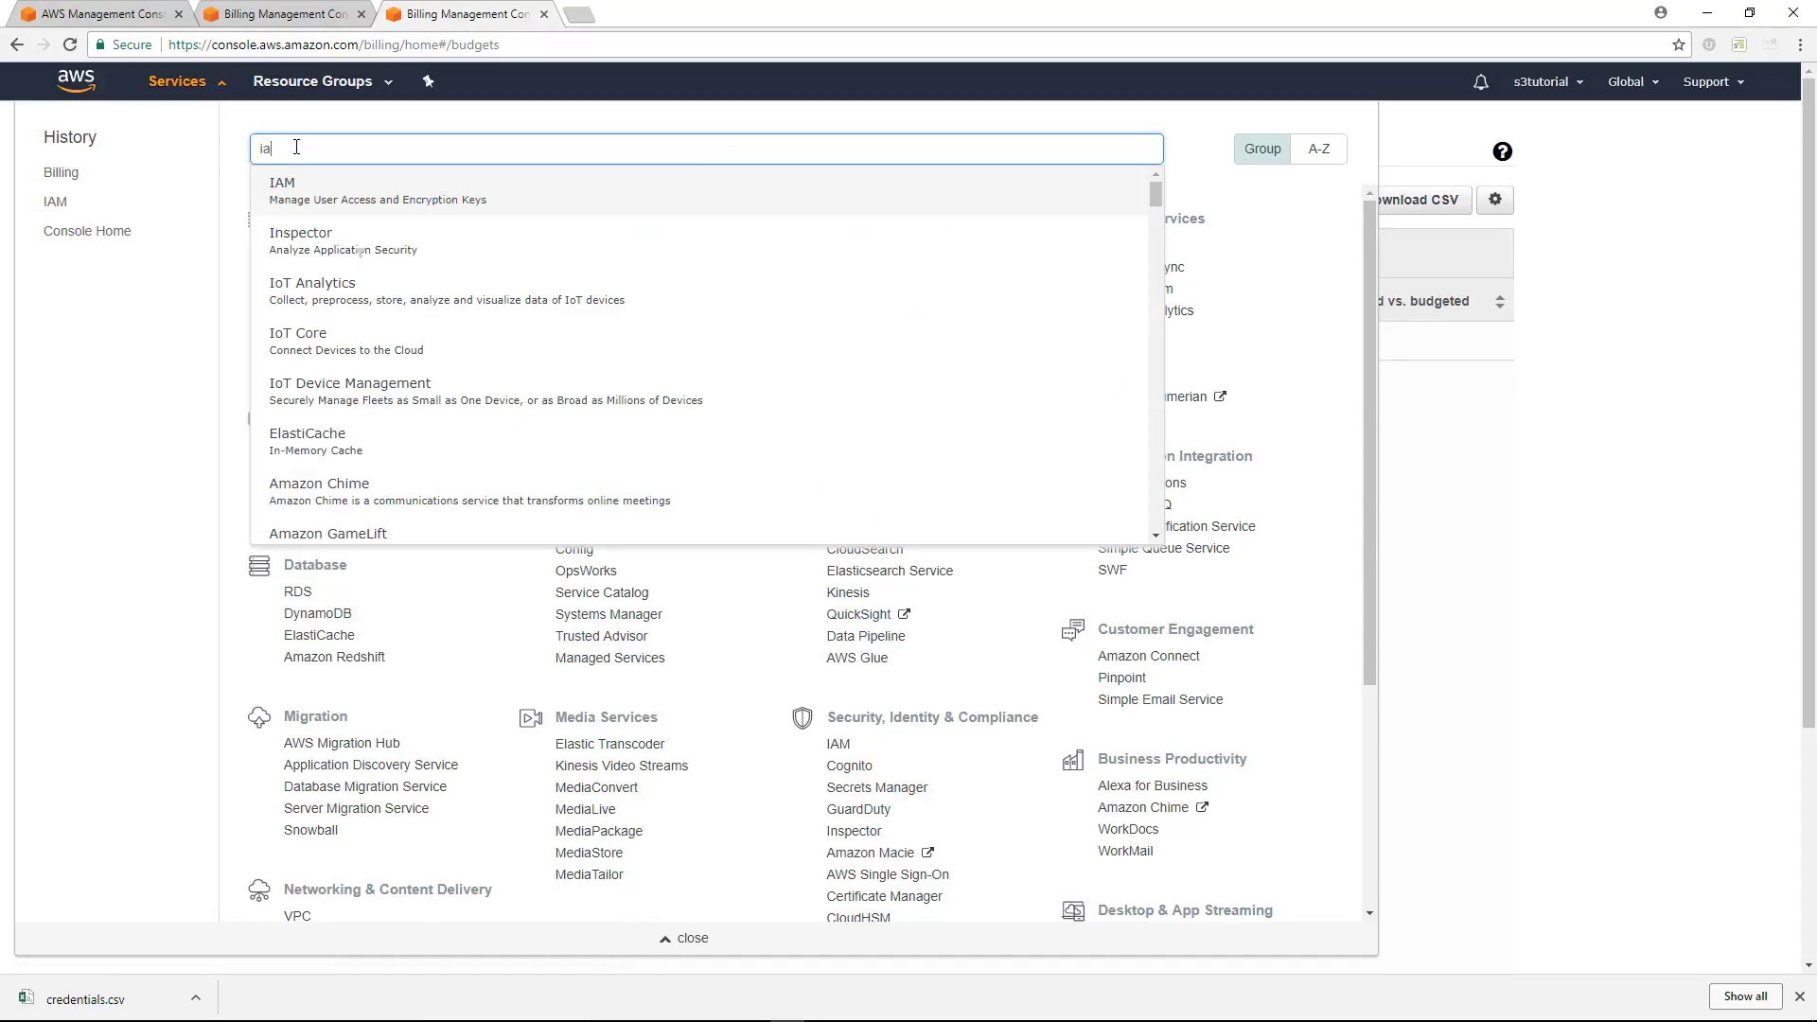
{"action": "type", "text": "m"}
{"action": "left_click", "coordinate": [325, 188]}
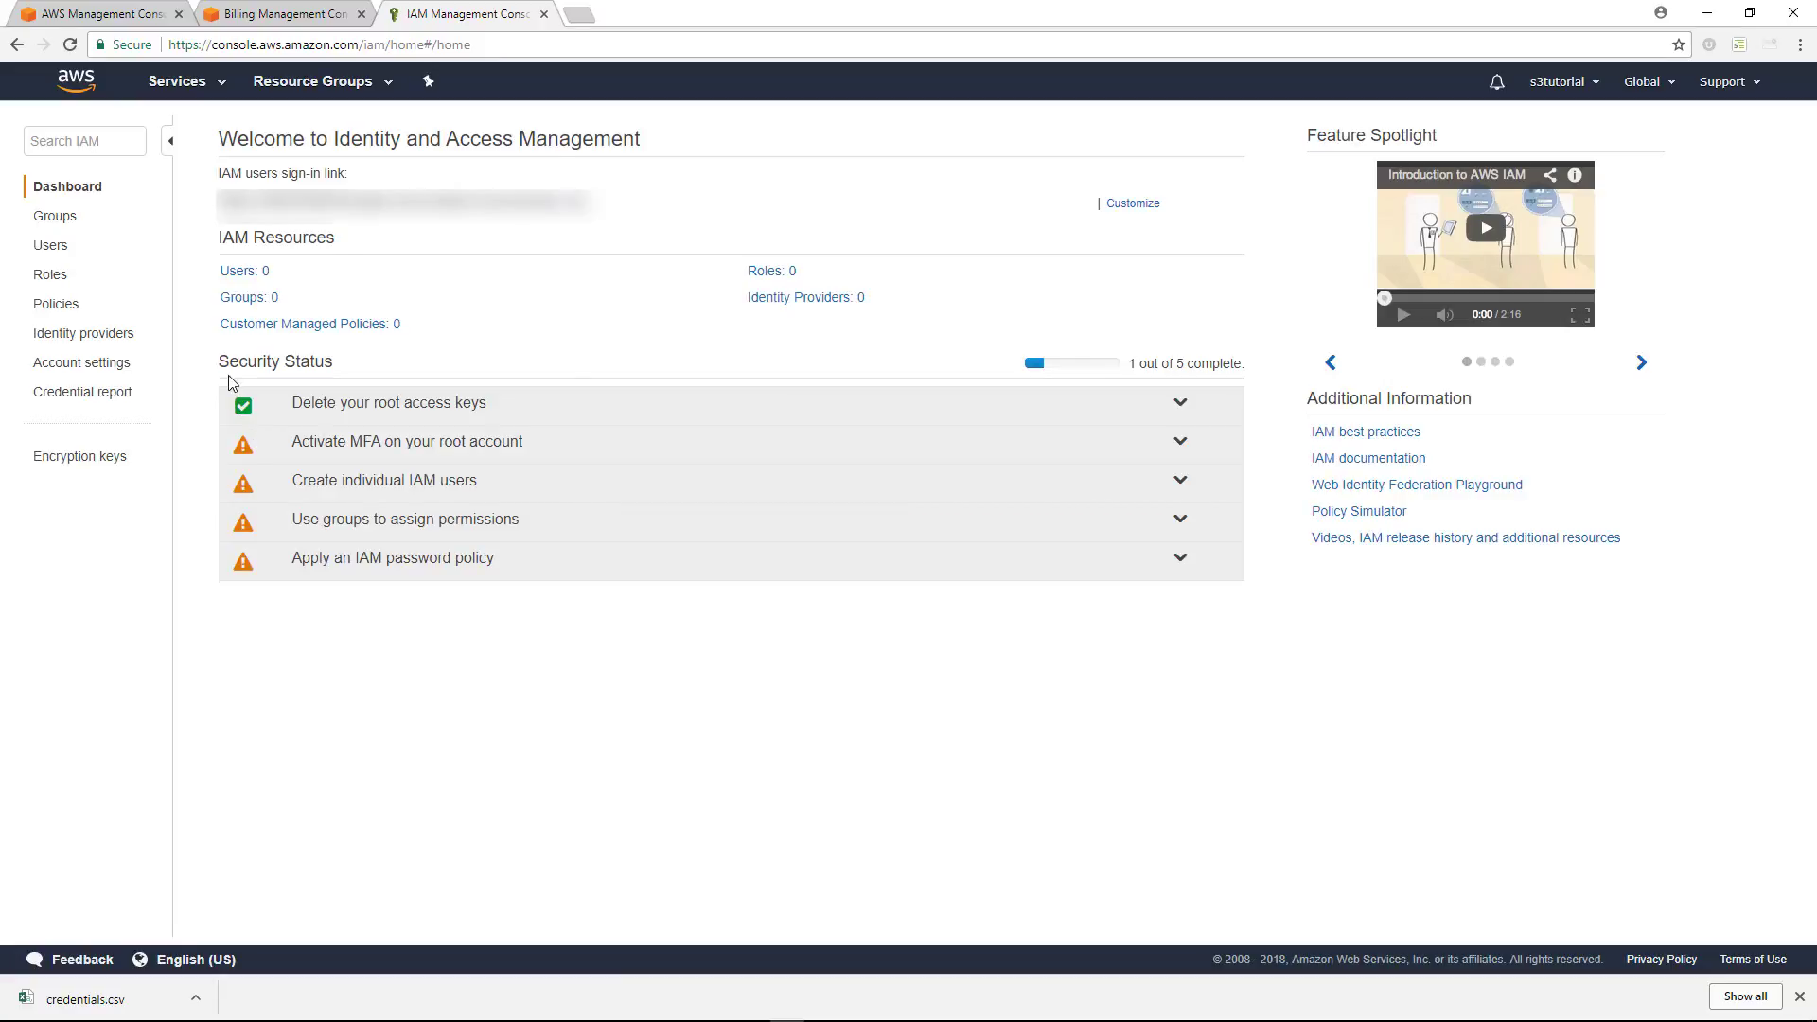
{"action": "left_click_drag", "start_coordinate": [222, 360], "coordinate": [369, 364]}
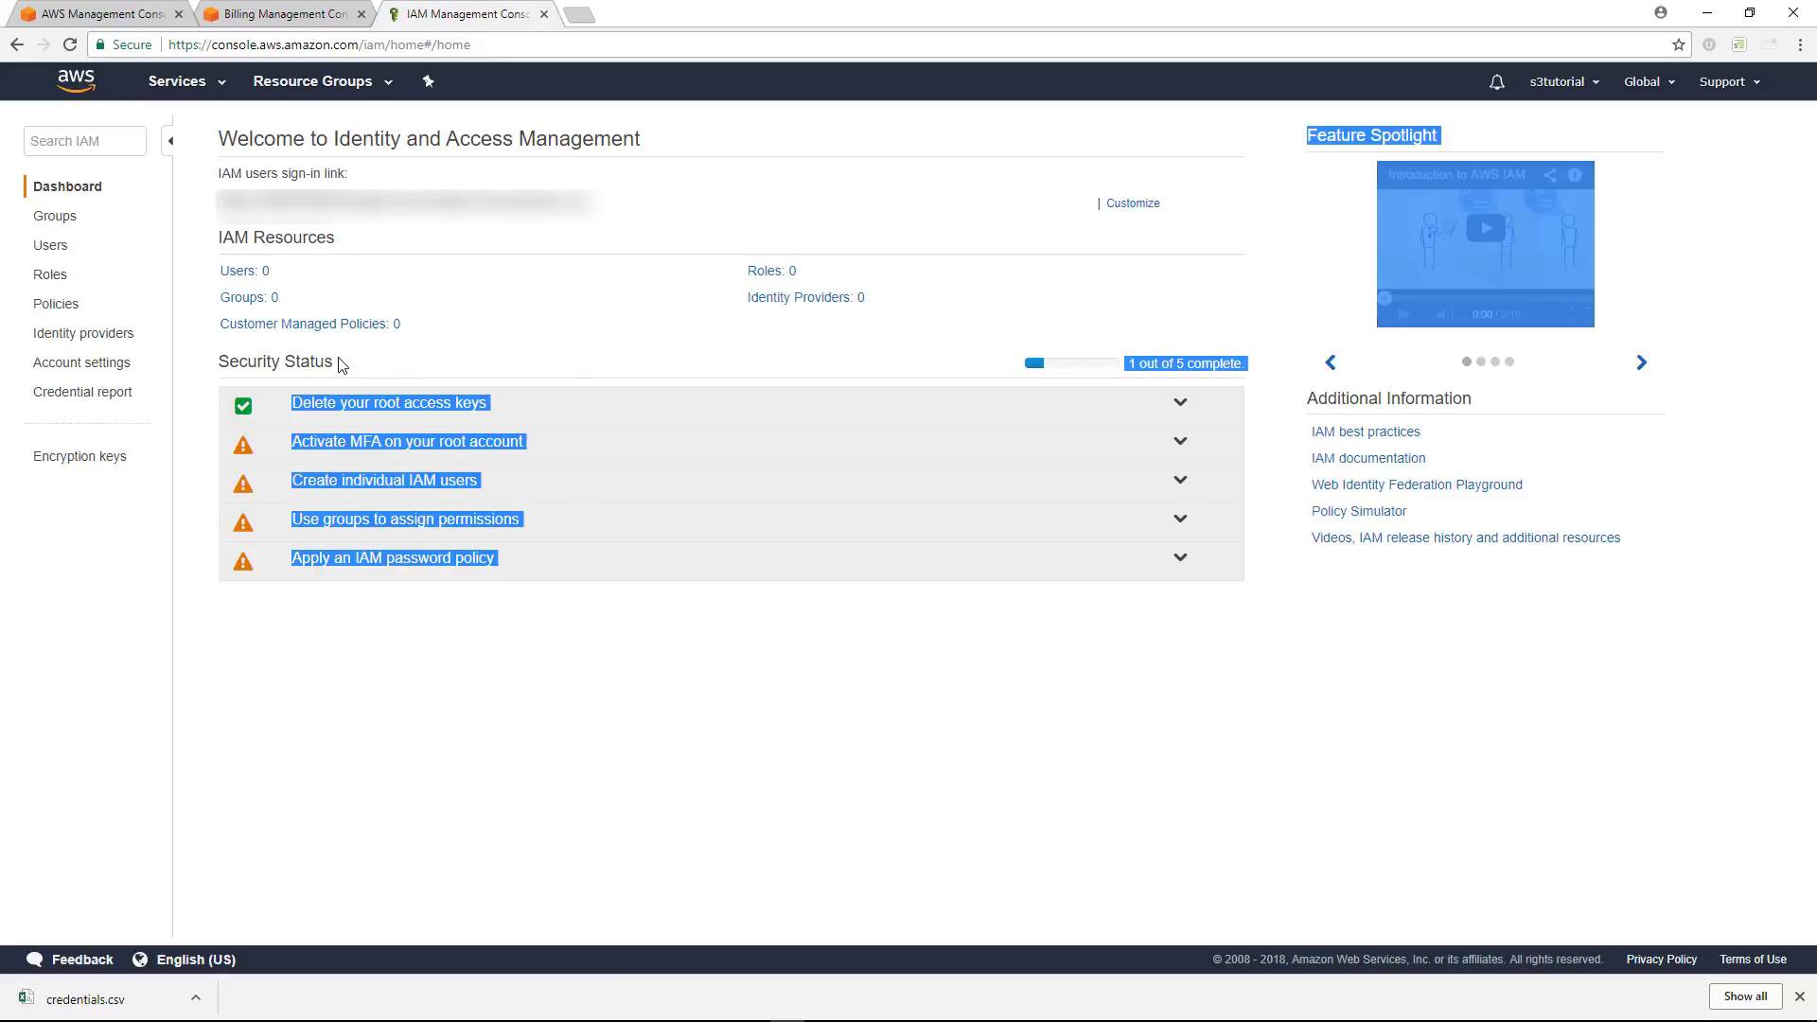
{"action": "left_click", "coordinate": [344, 364]}
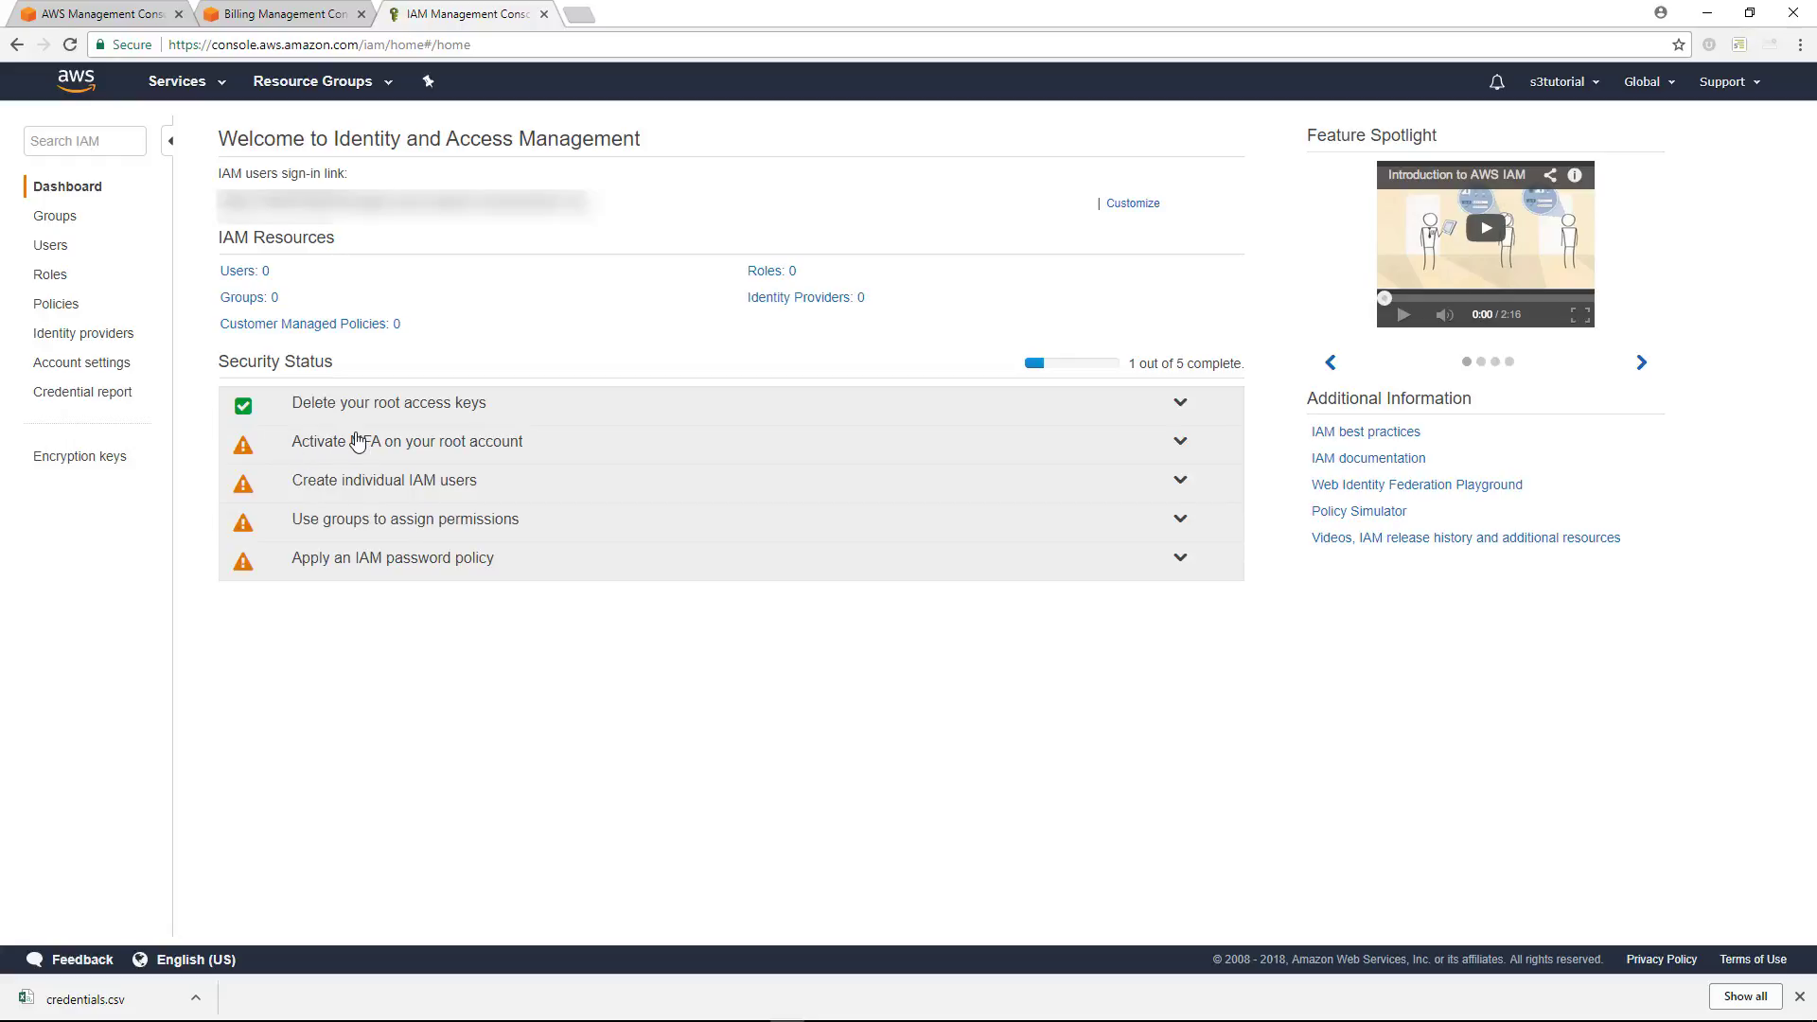
Choose a virtual MFA device for the root account and disable the instructions dialog
{"action": "left_click", "coordinate": [1200, 454]}
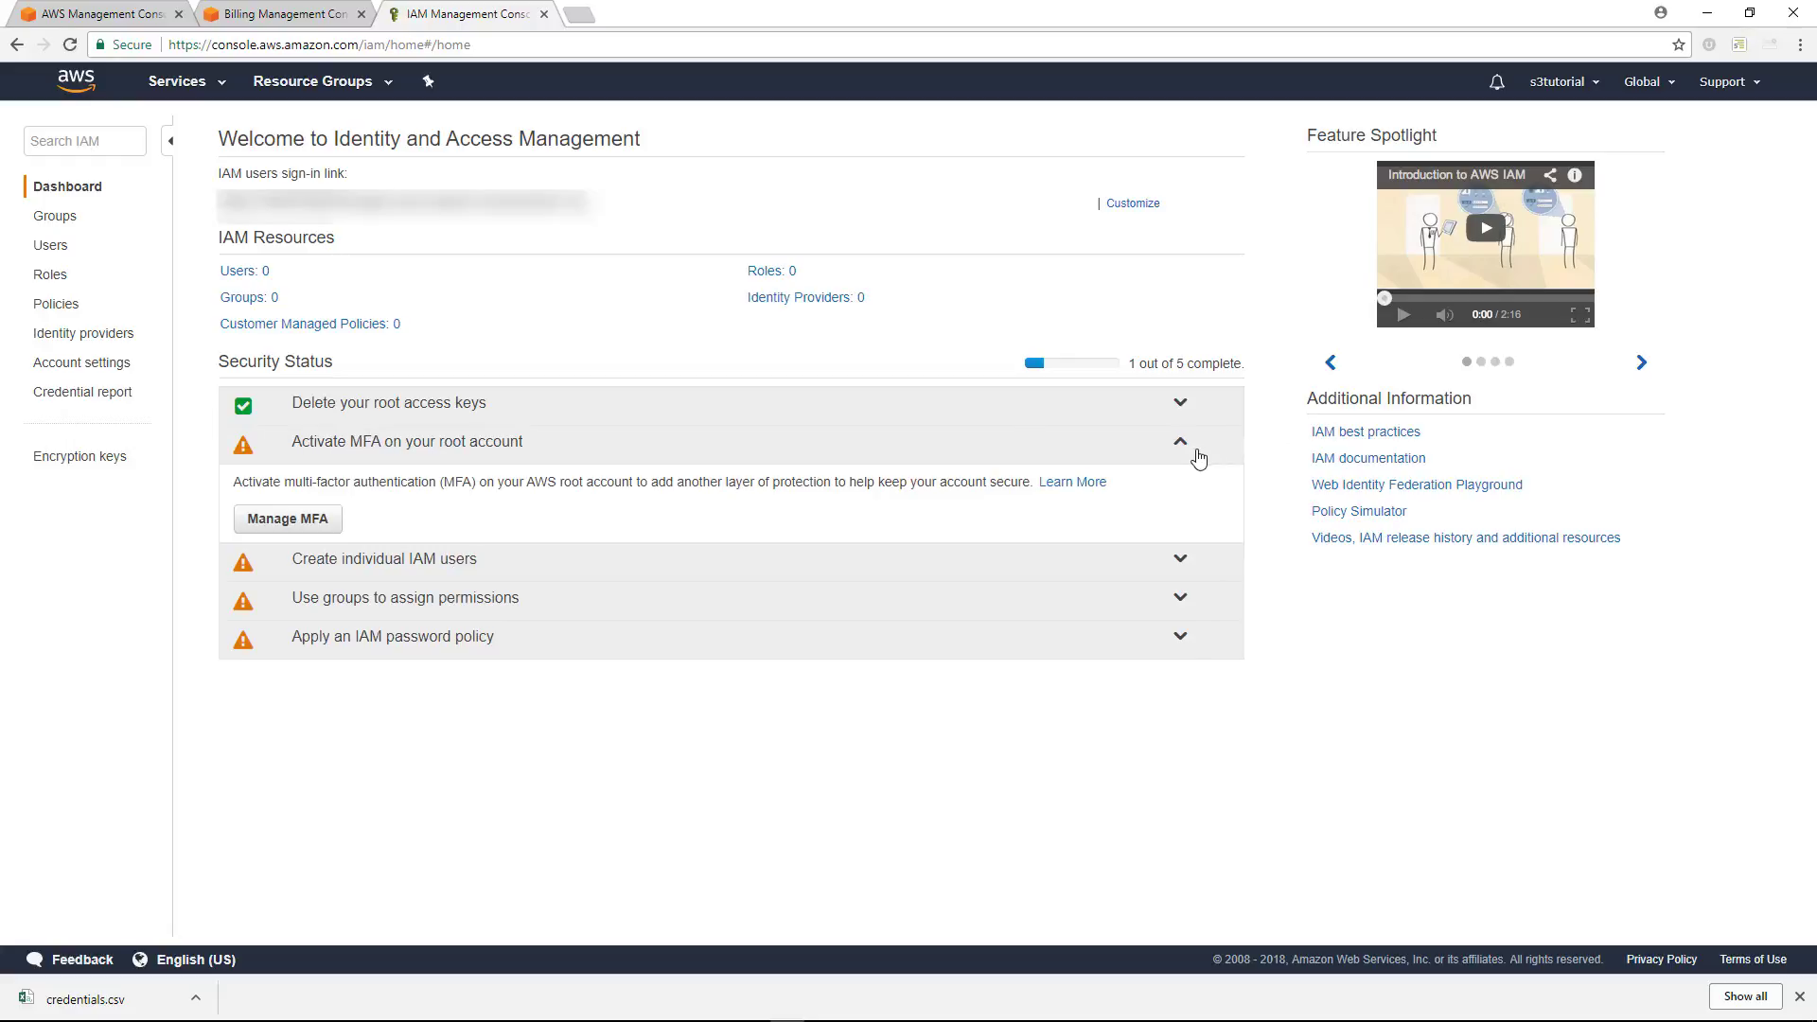
{"action": "left_click", "coordinate": [312, 520]}
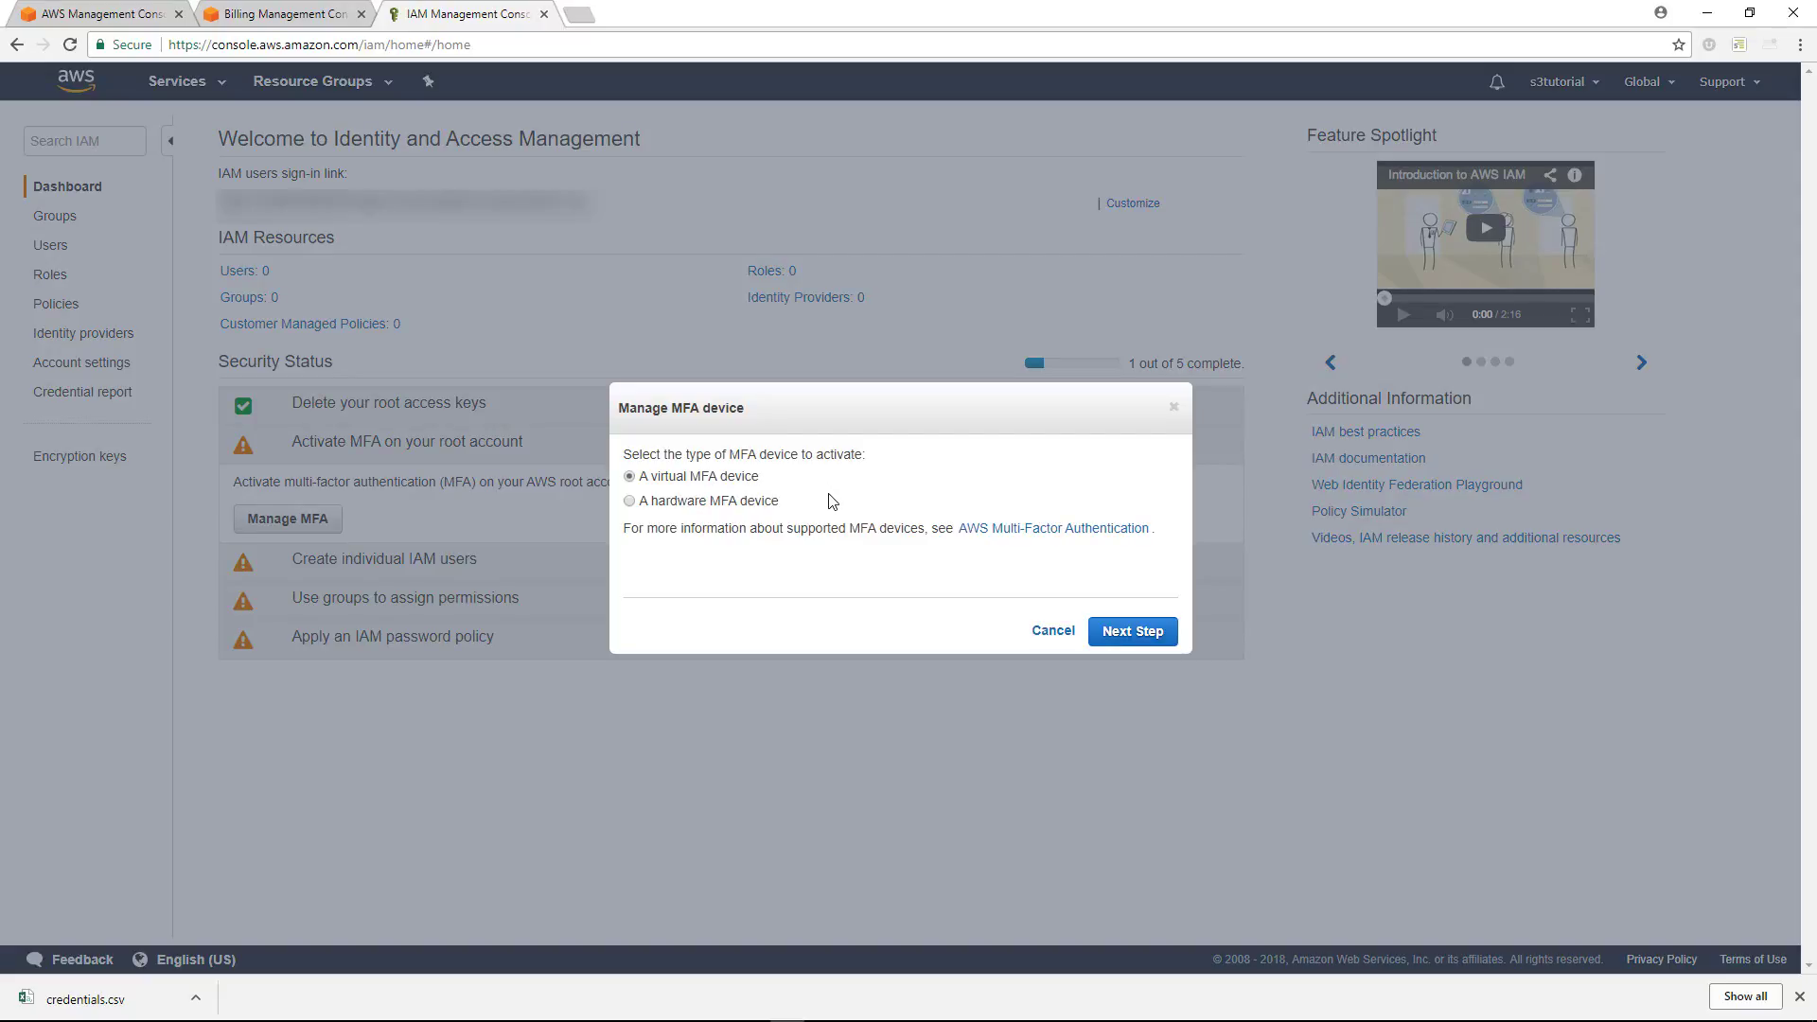
{"action": "left_click", "coordinate": [1133, 633]}
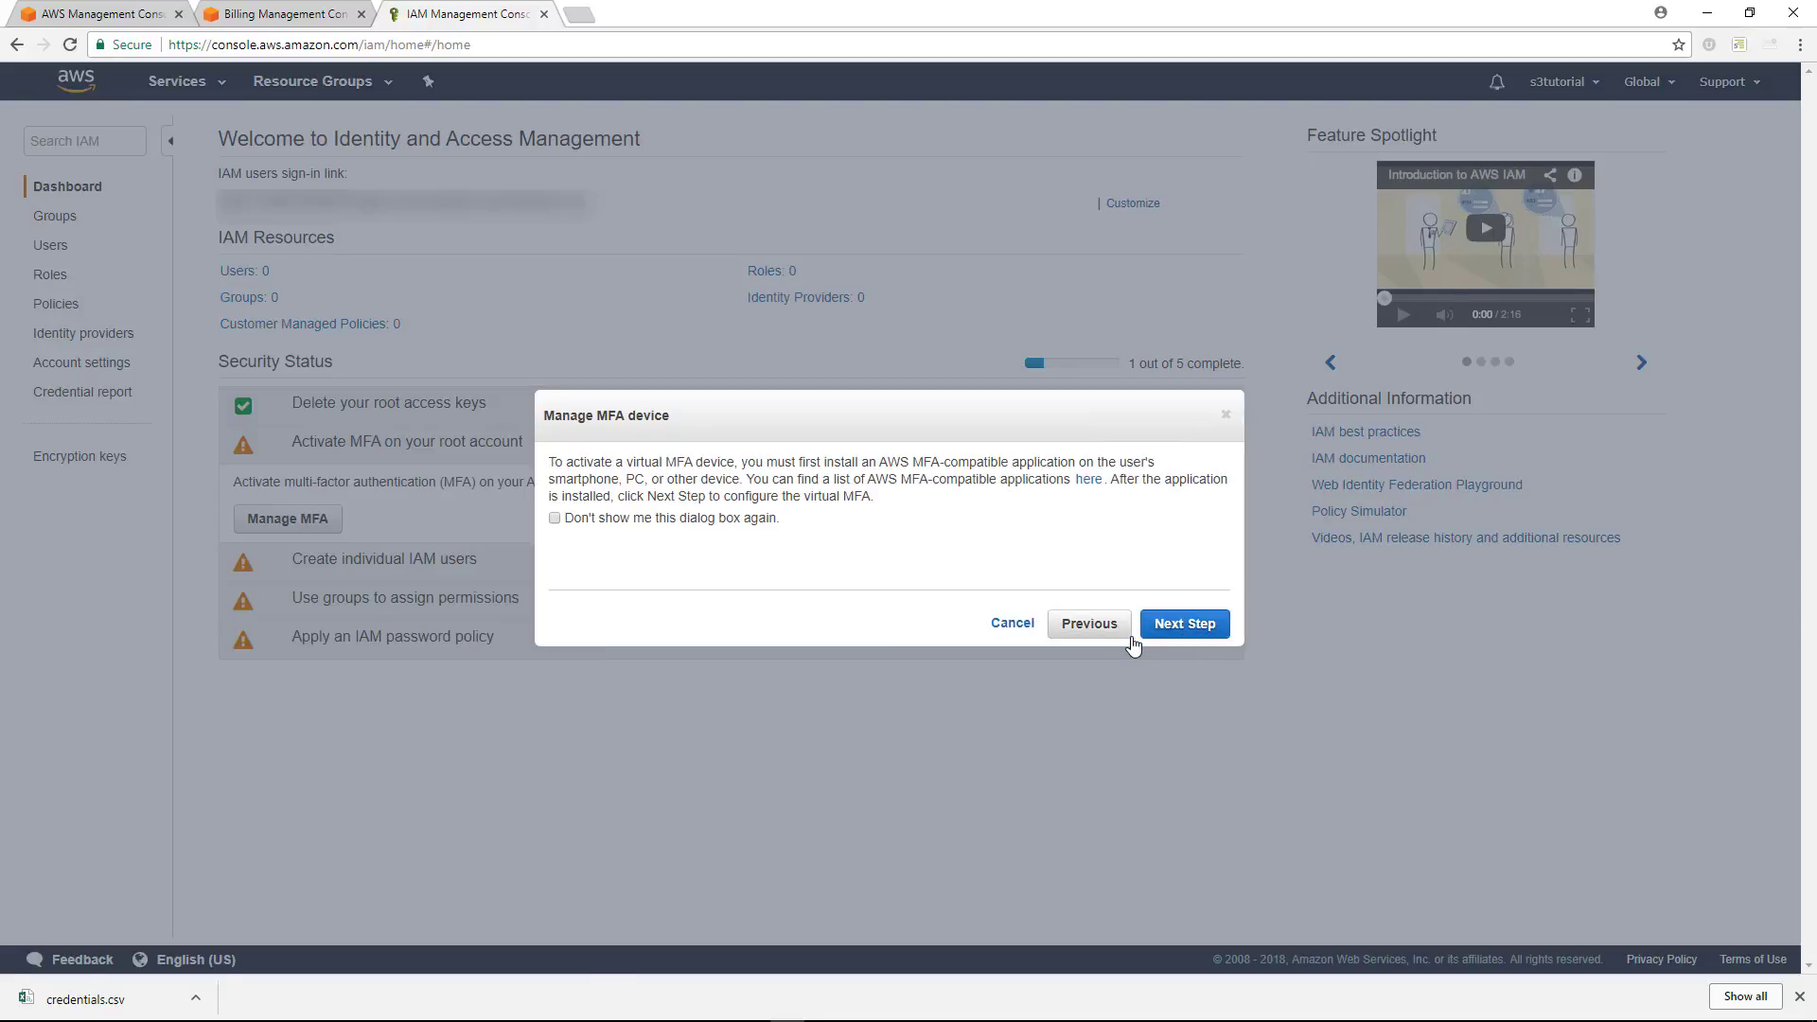
{"action": "left_click", "coordinate": [667, 523]}
{"action": "right_click", "coordinate": [1093, 482]}
Open the AWS Multi-Factor Authentication page in a new tab and find the Virtual MFA Applications list
{"action": "left_click", "coordinate": [1146, 498]}
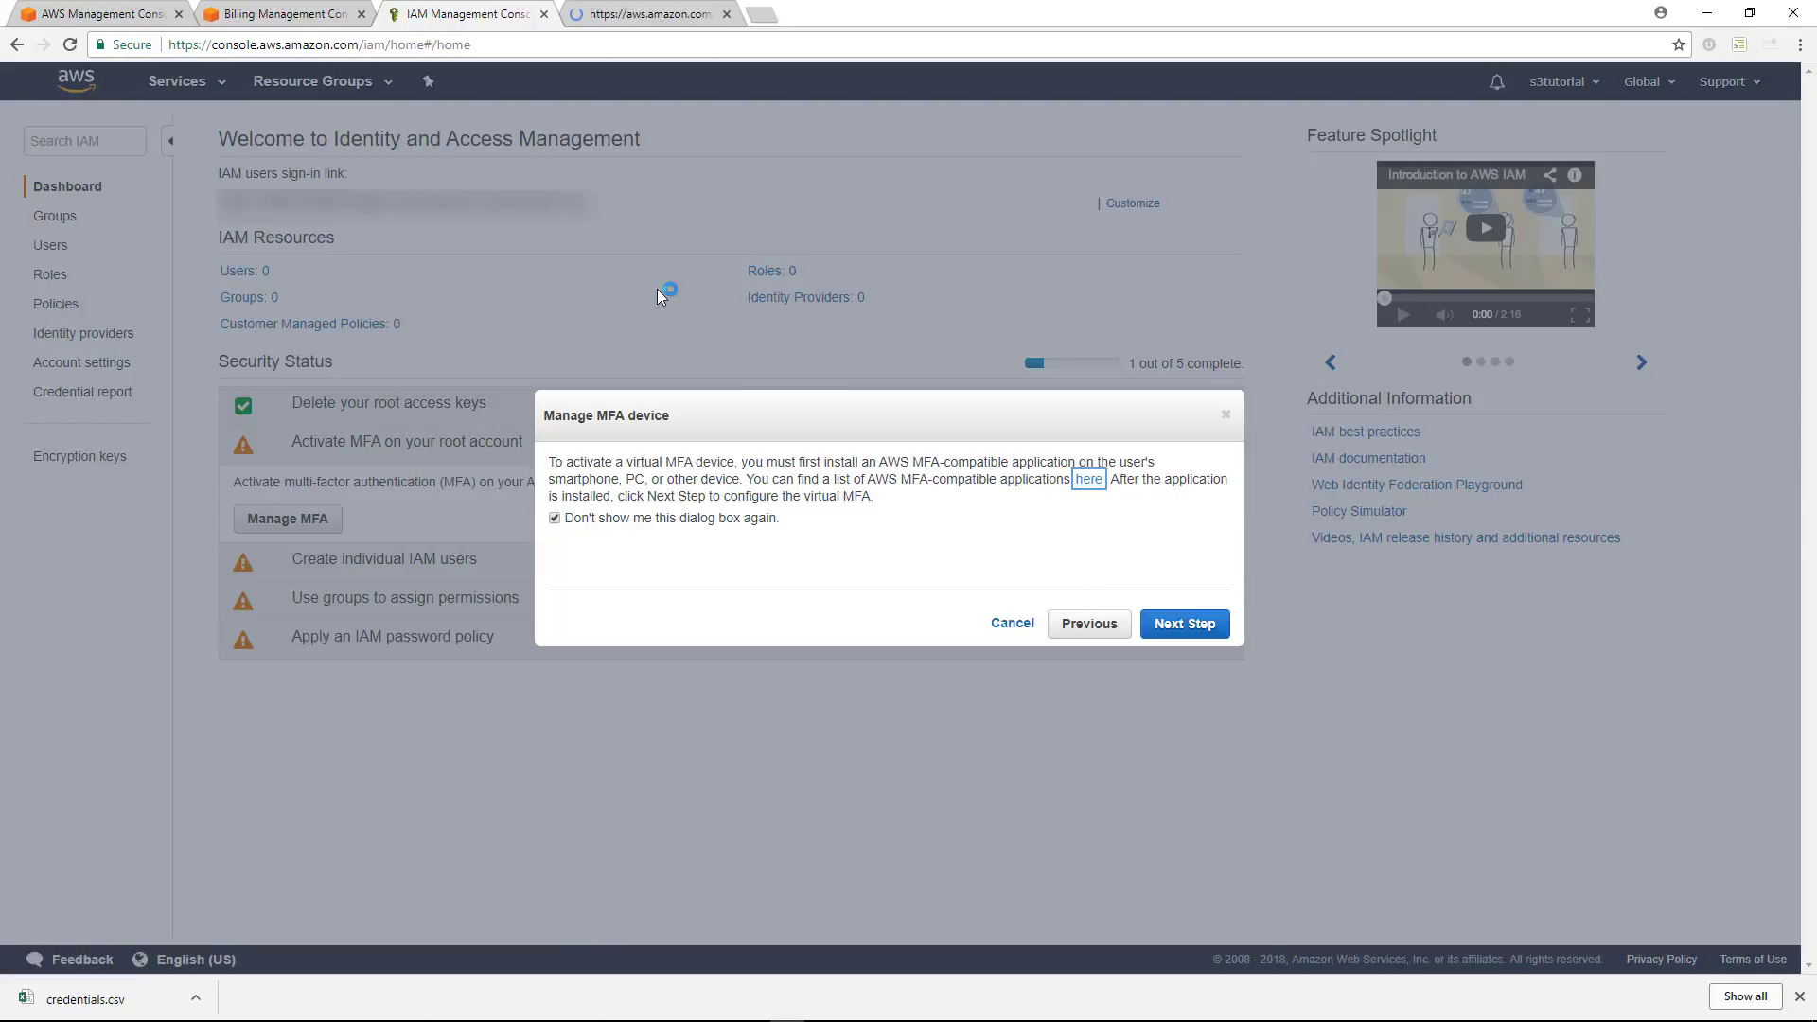
{"action": "left_click", "coordinate": [620, 13]}
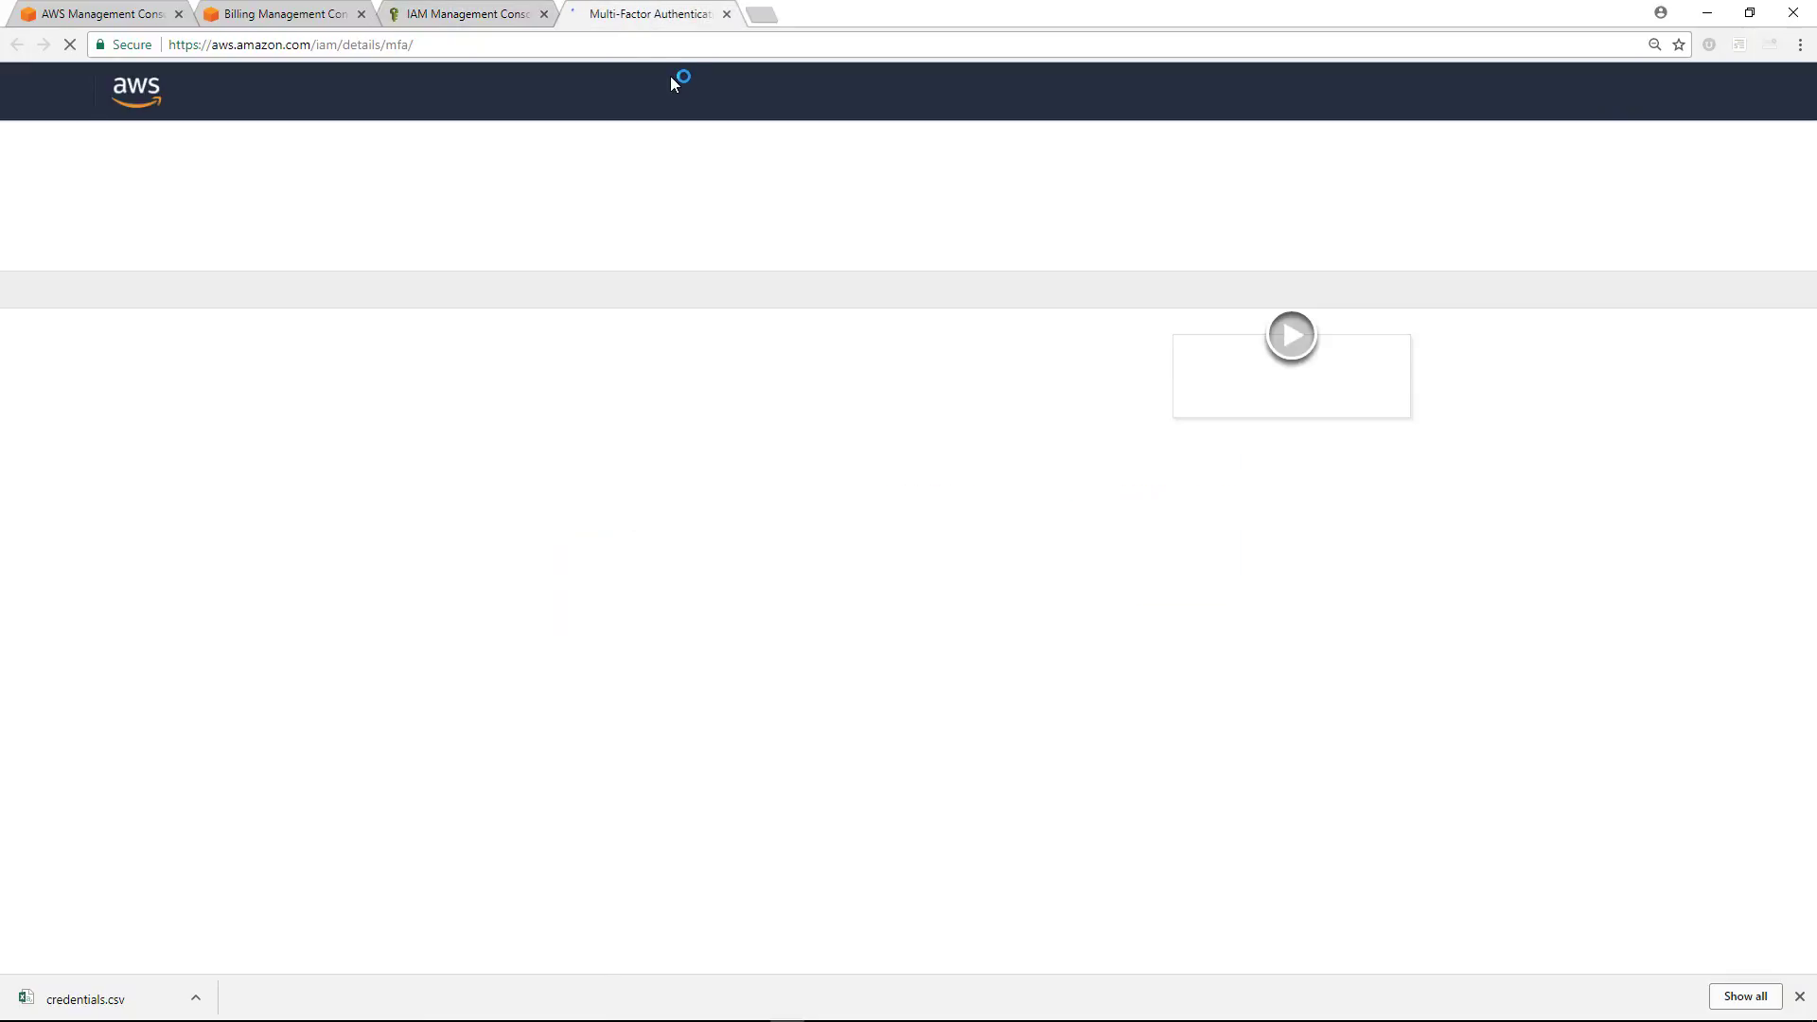
{"action": "scroll", "coordinate": [832, 605], "scroll_direction": "down", "scroll_amount": 4}
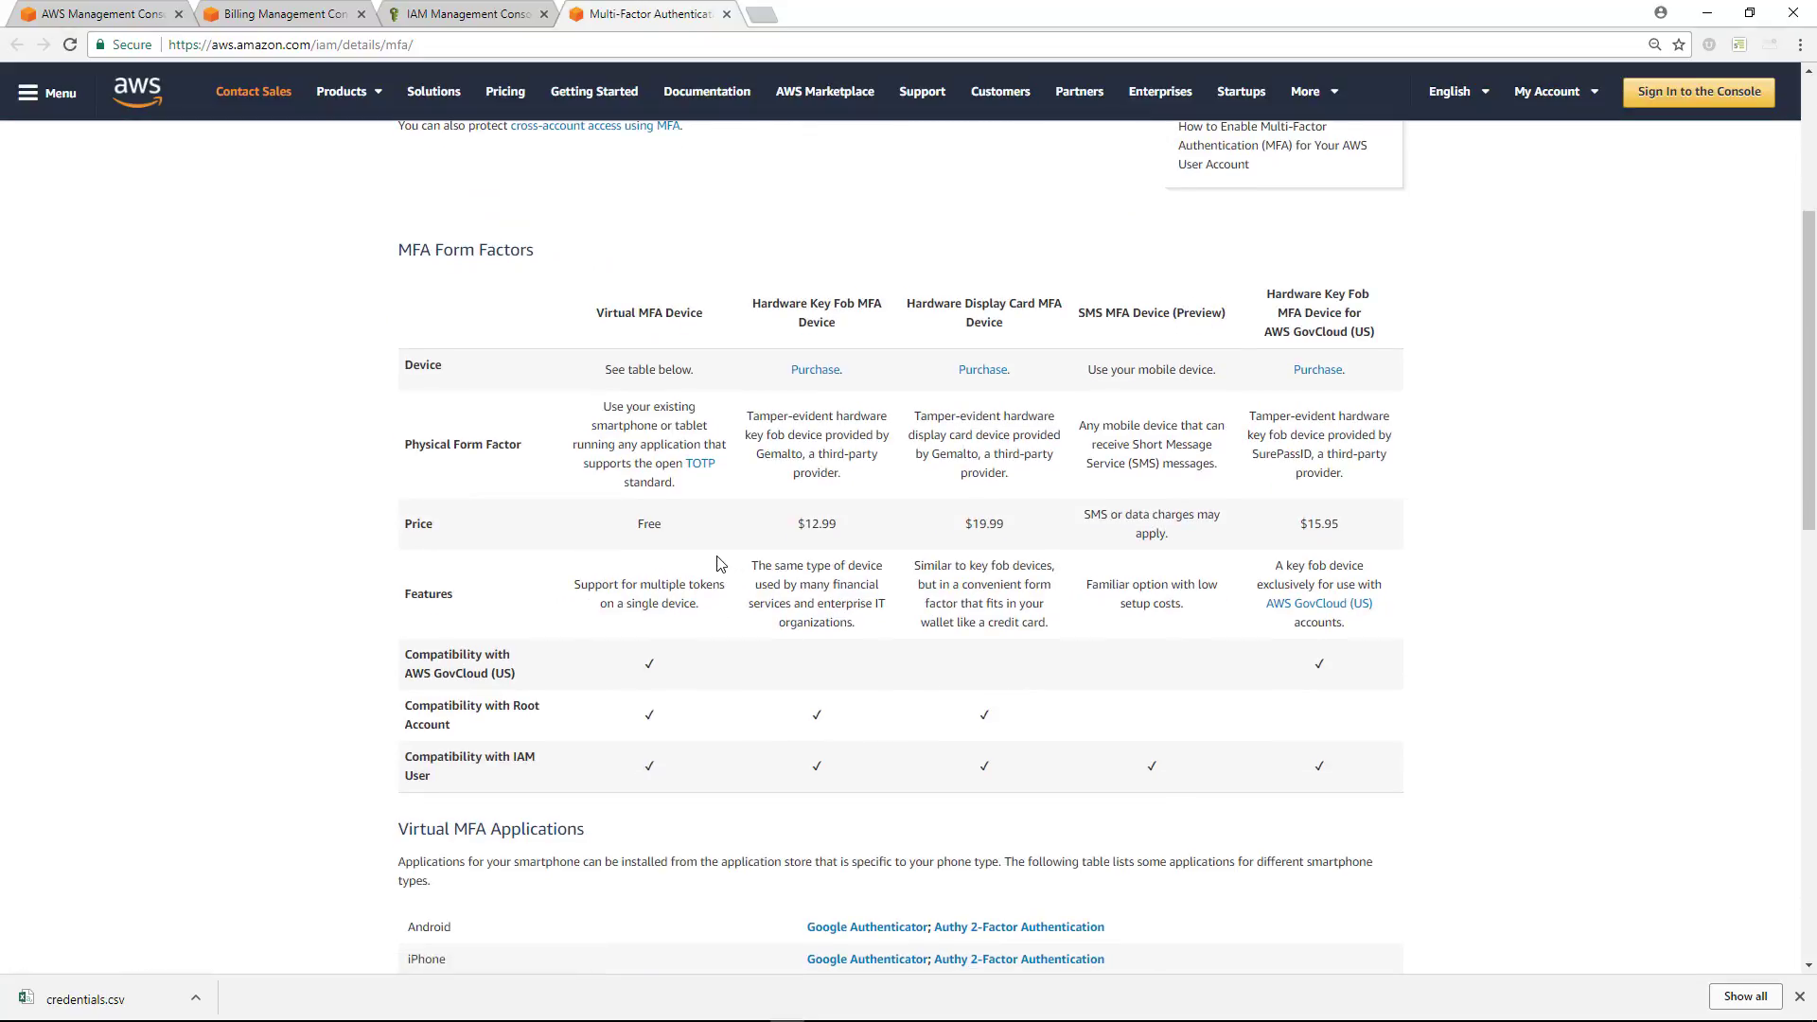
{"action": "scroll", "coordinate": [596, 466], "scroll_direction": "down", "scroll_amount": 2}
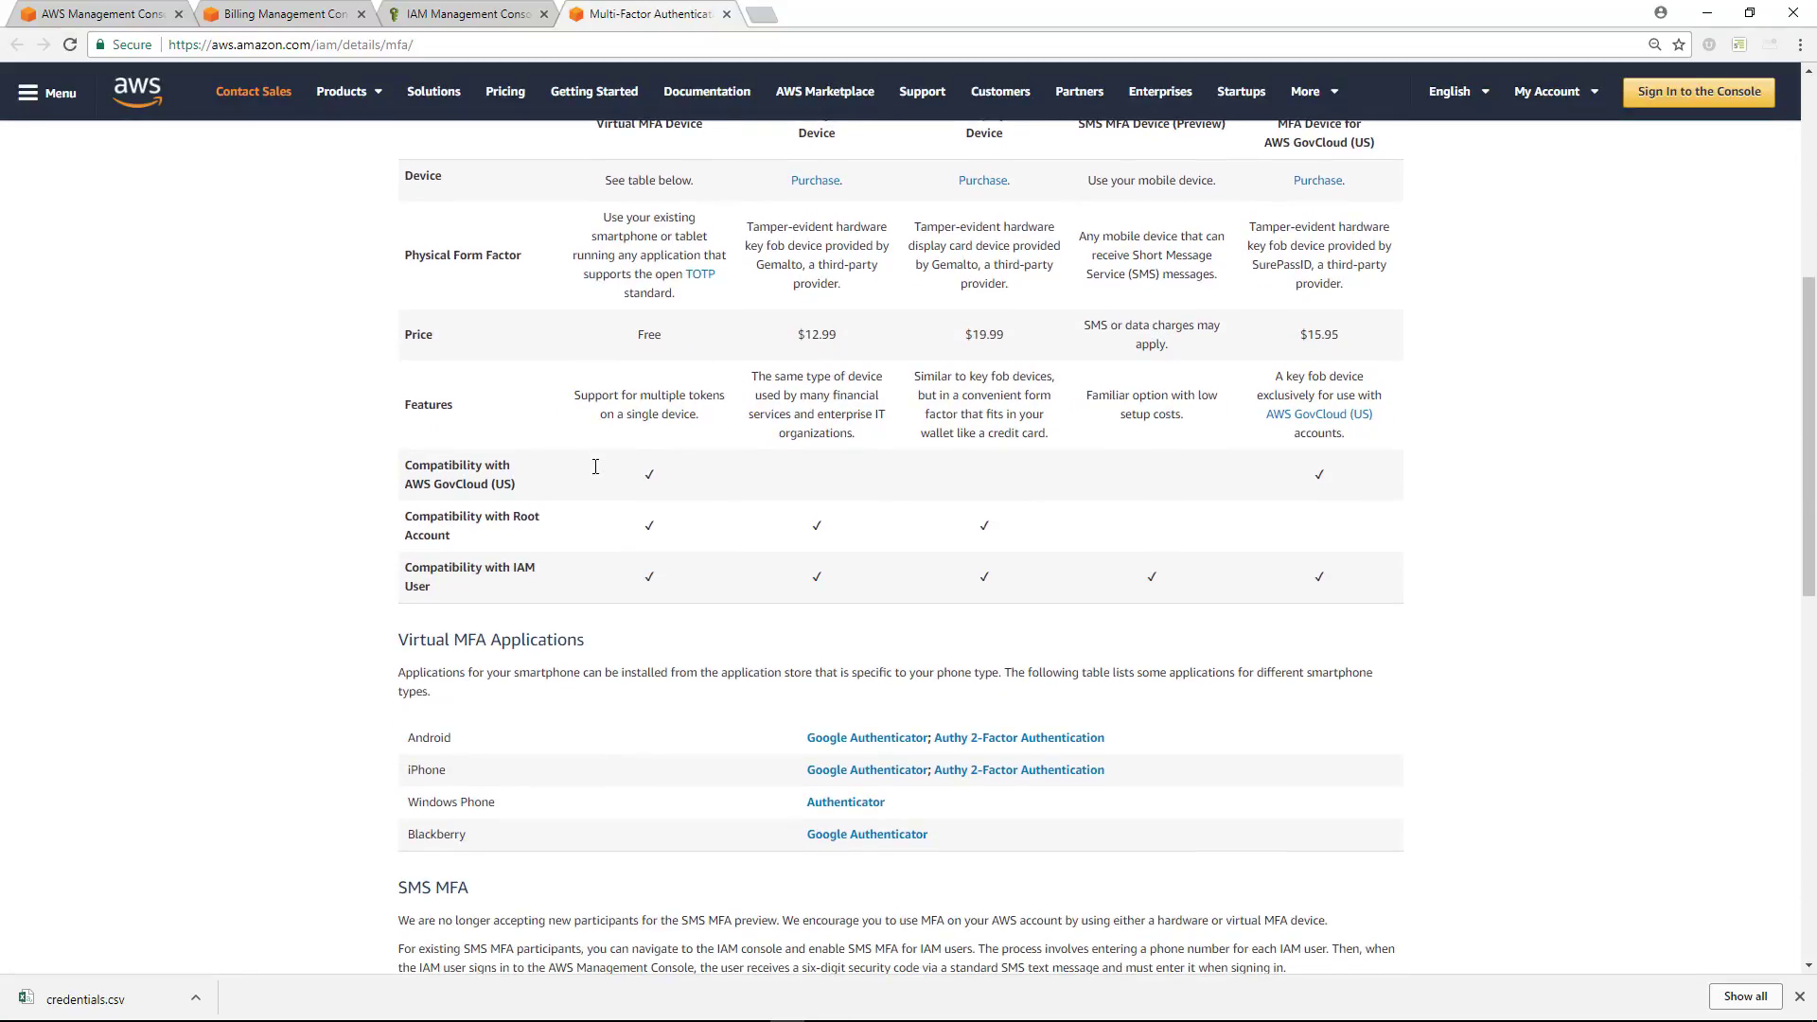
{"action": "scroll", "coordinate": [595, 467], "scroll_direction": "down", "scroll_amount": 3}
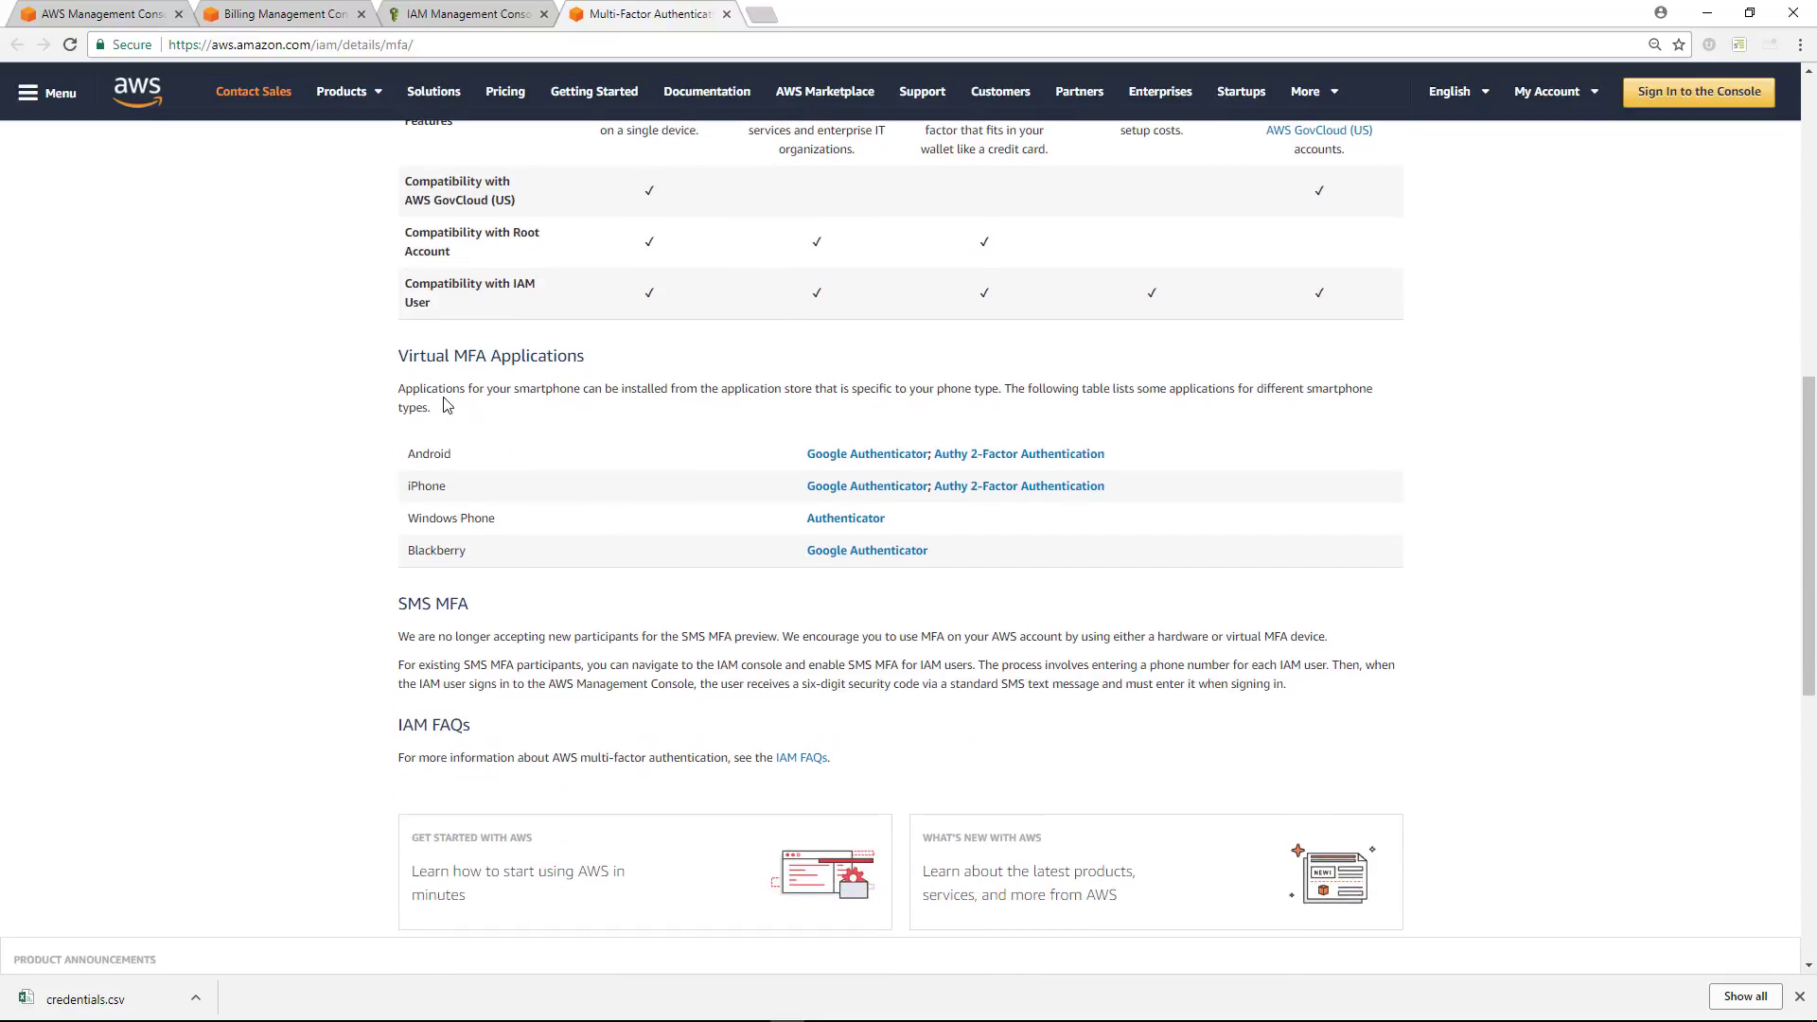
{"action": "left_click_drag", "start_coordinate": [396, 356], "coordinate": [594, 360]}
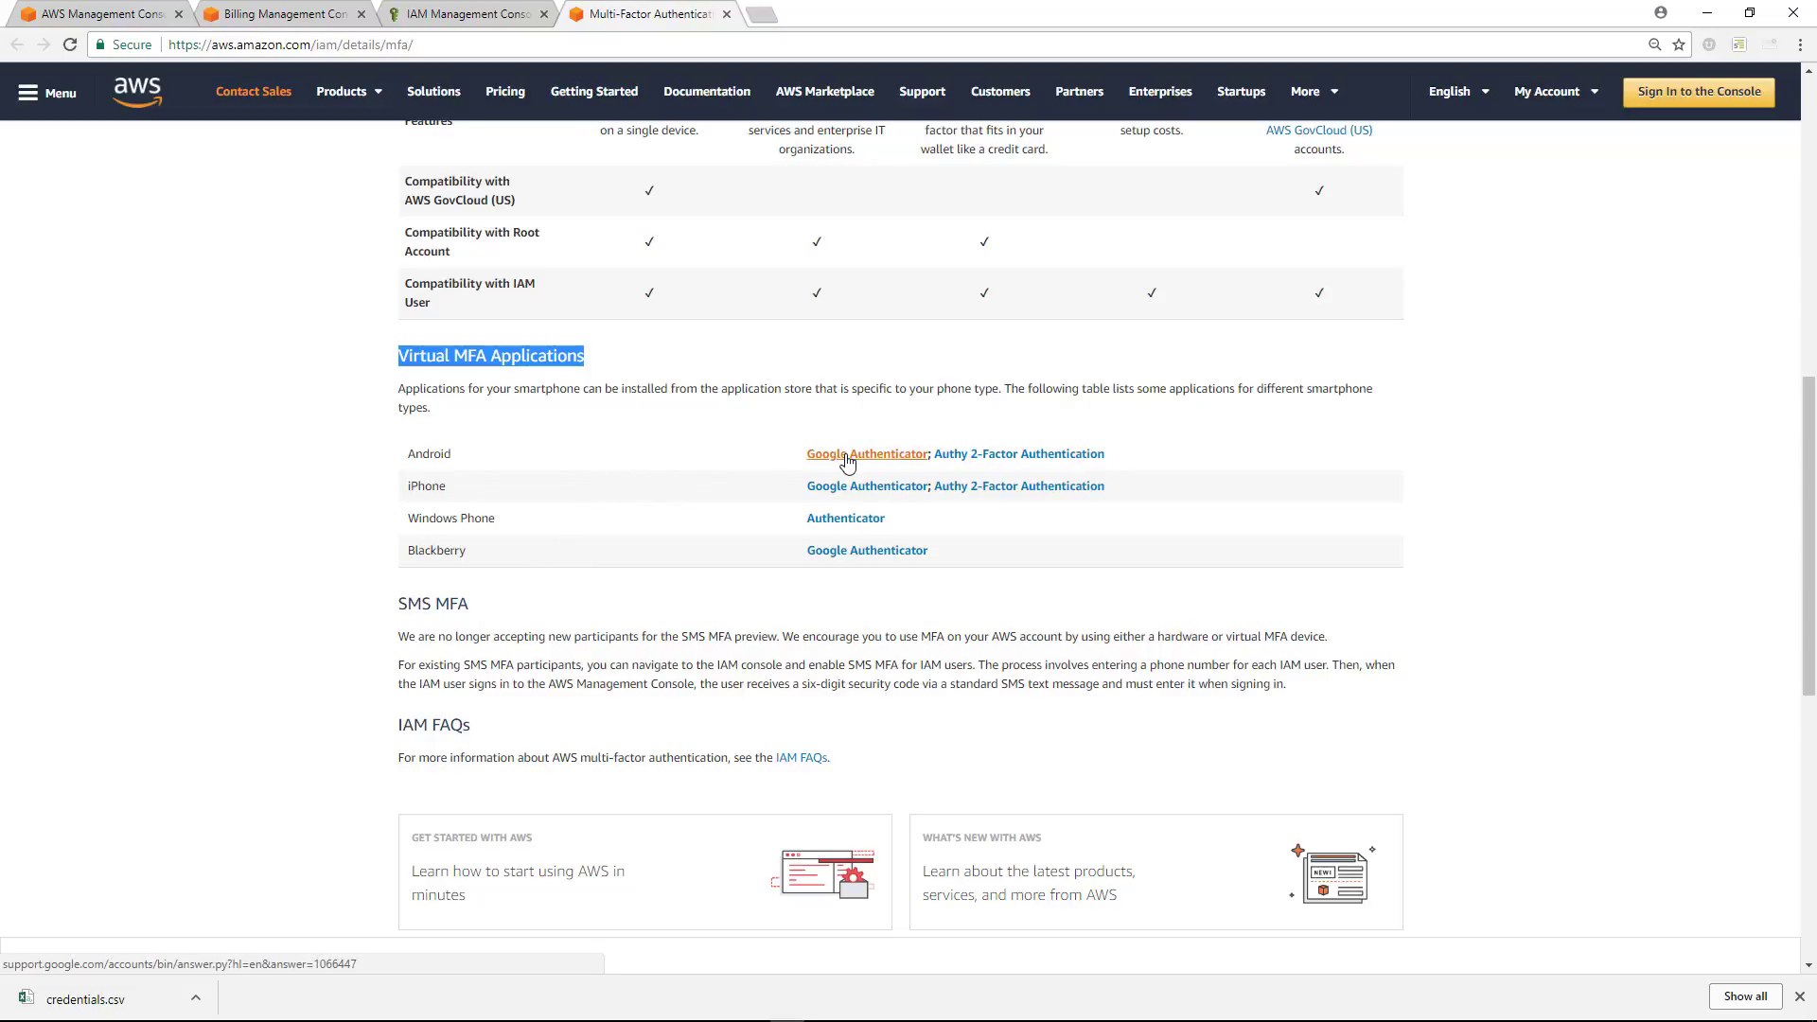
{"action": "scroll", "coordinate": [366, 492], "scroll_direction": "up", "scroll_amount": 10}
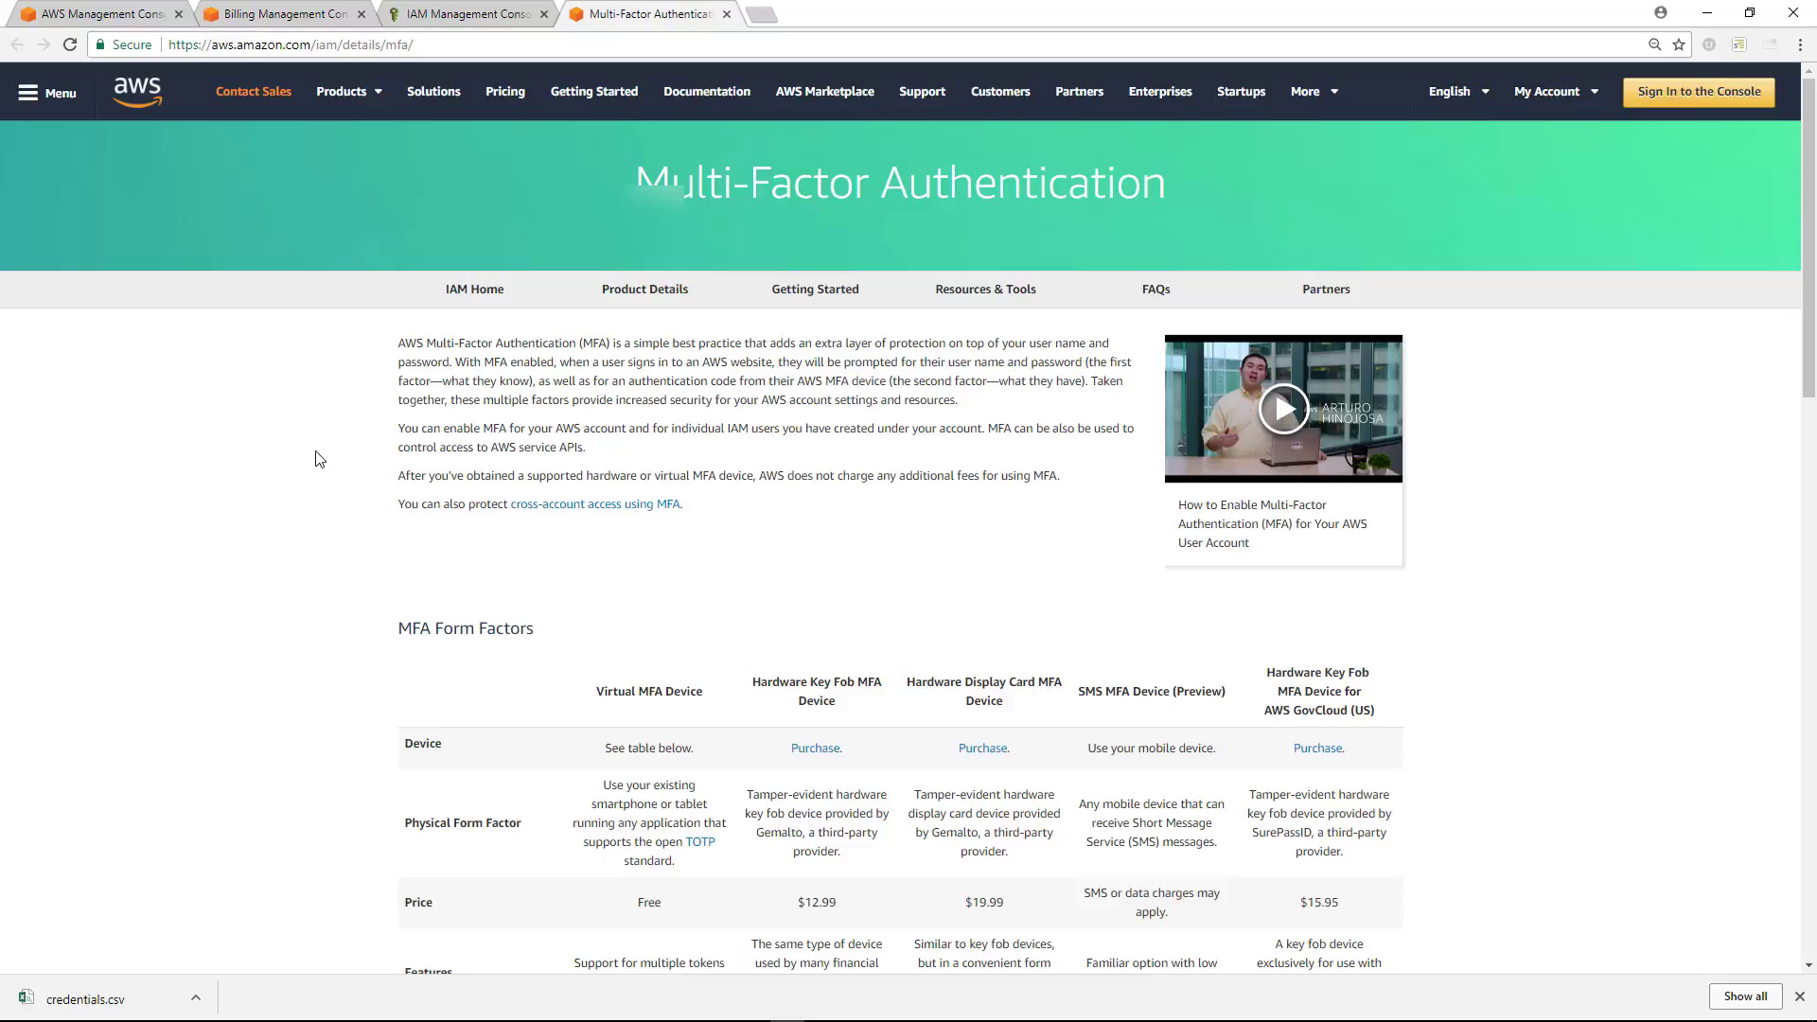
Activate the root account's virtual MFA device by scanning the QR code and entering two consecutive authentication codes
{"action": "left_click", "coordinate": [479, 18]}
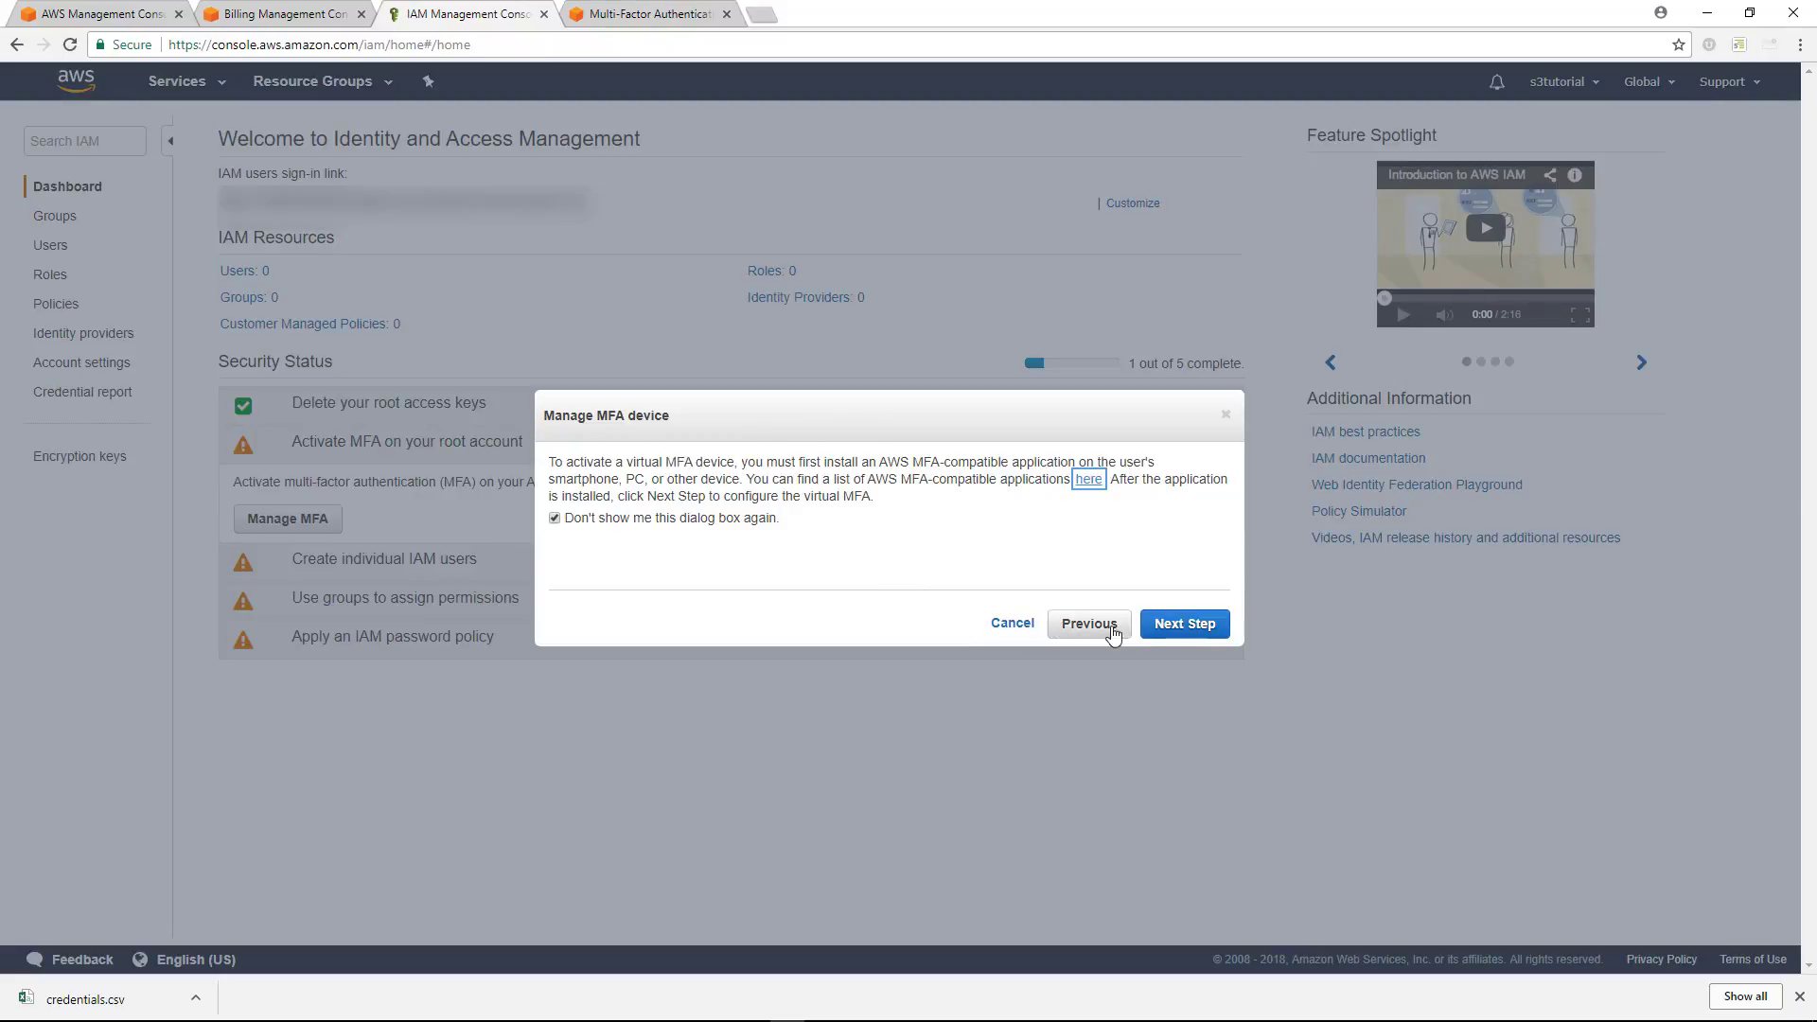
{"action": "left_click", "coordinate": [1183, 625]}
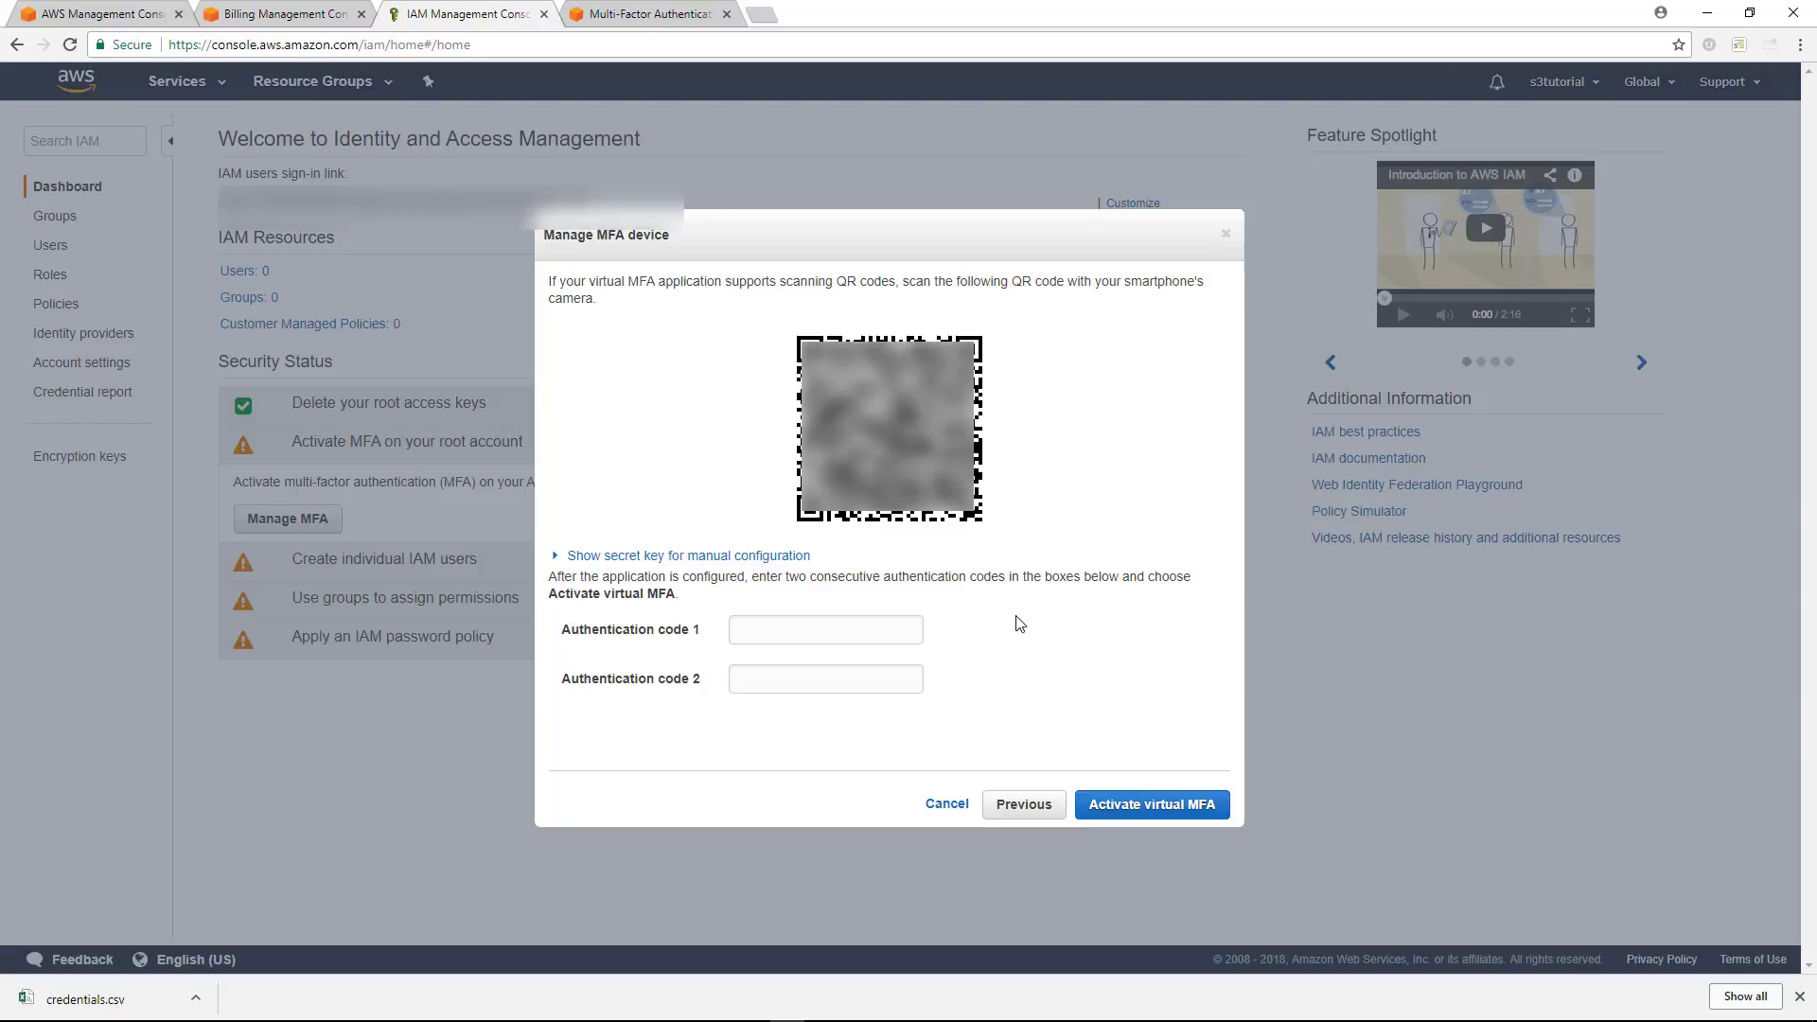
{"action": "left_click", "coordinate": [781, 633]}
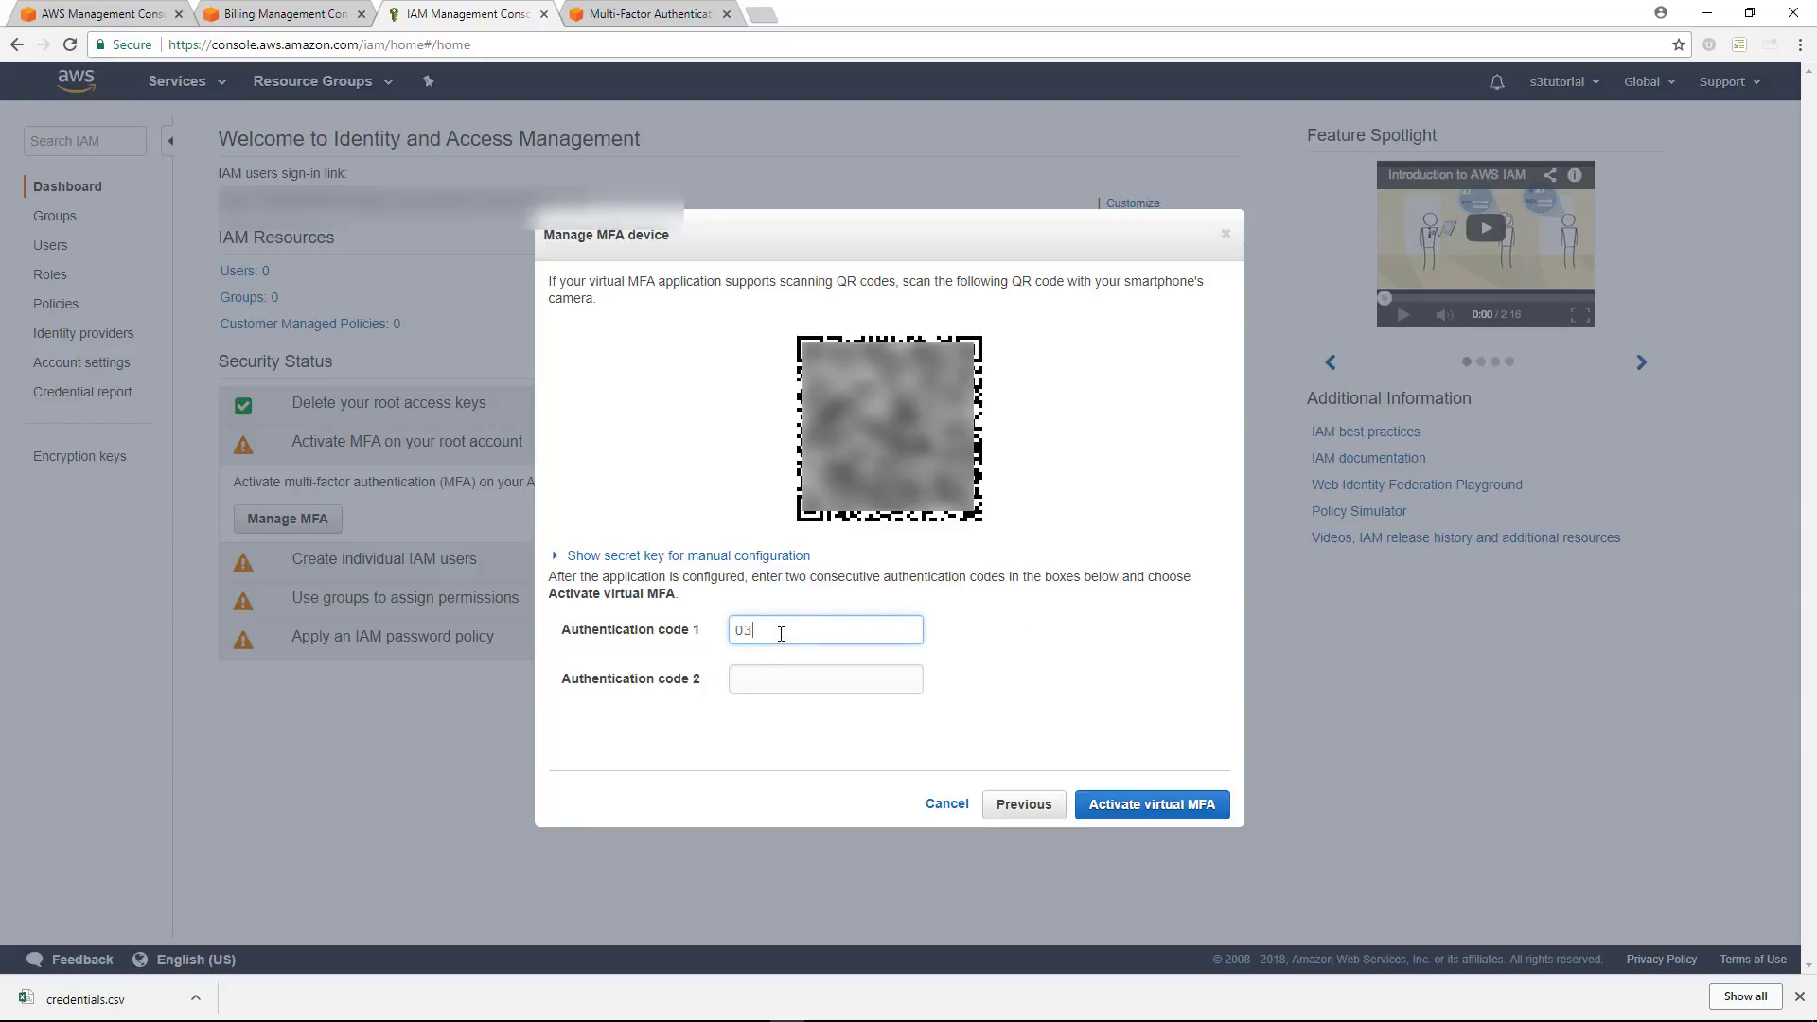
{"action": "left_click", "coordinate": [838, 679]}
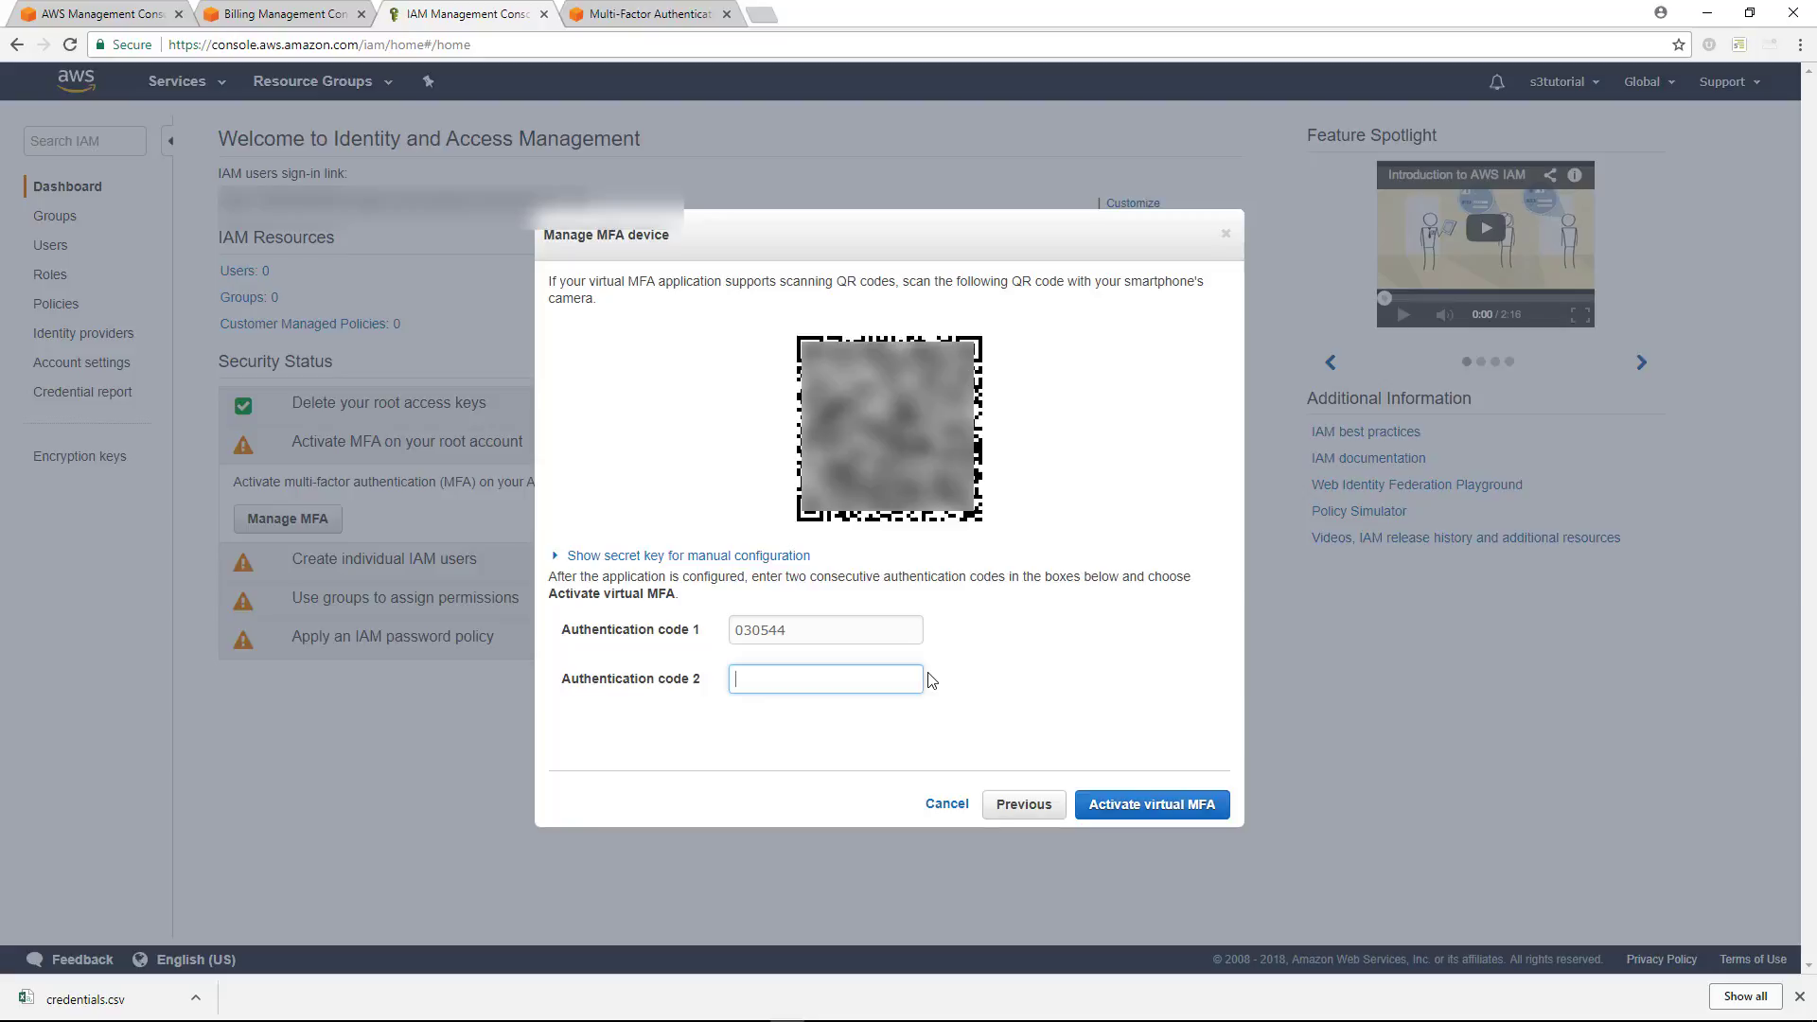
{"action": "key", "text": "ctrl+v"}
{"action": "left_click", "coordinate": [1152, 806]}
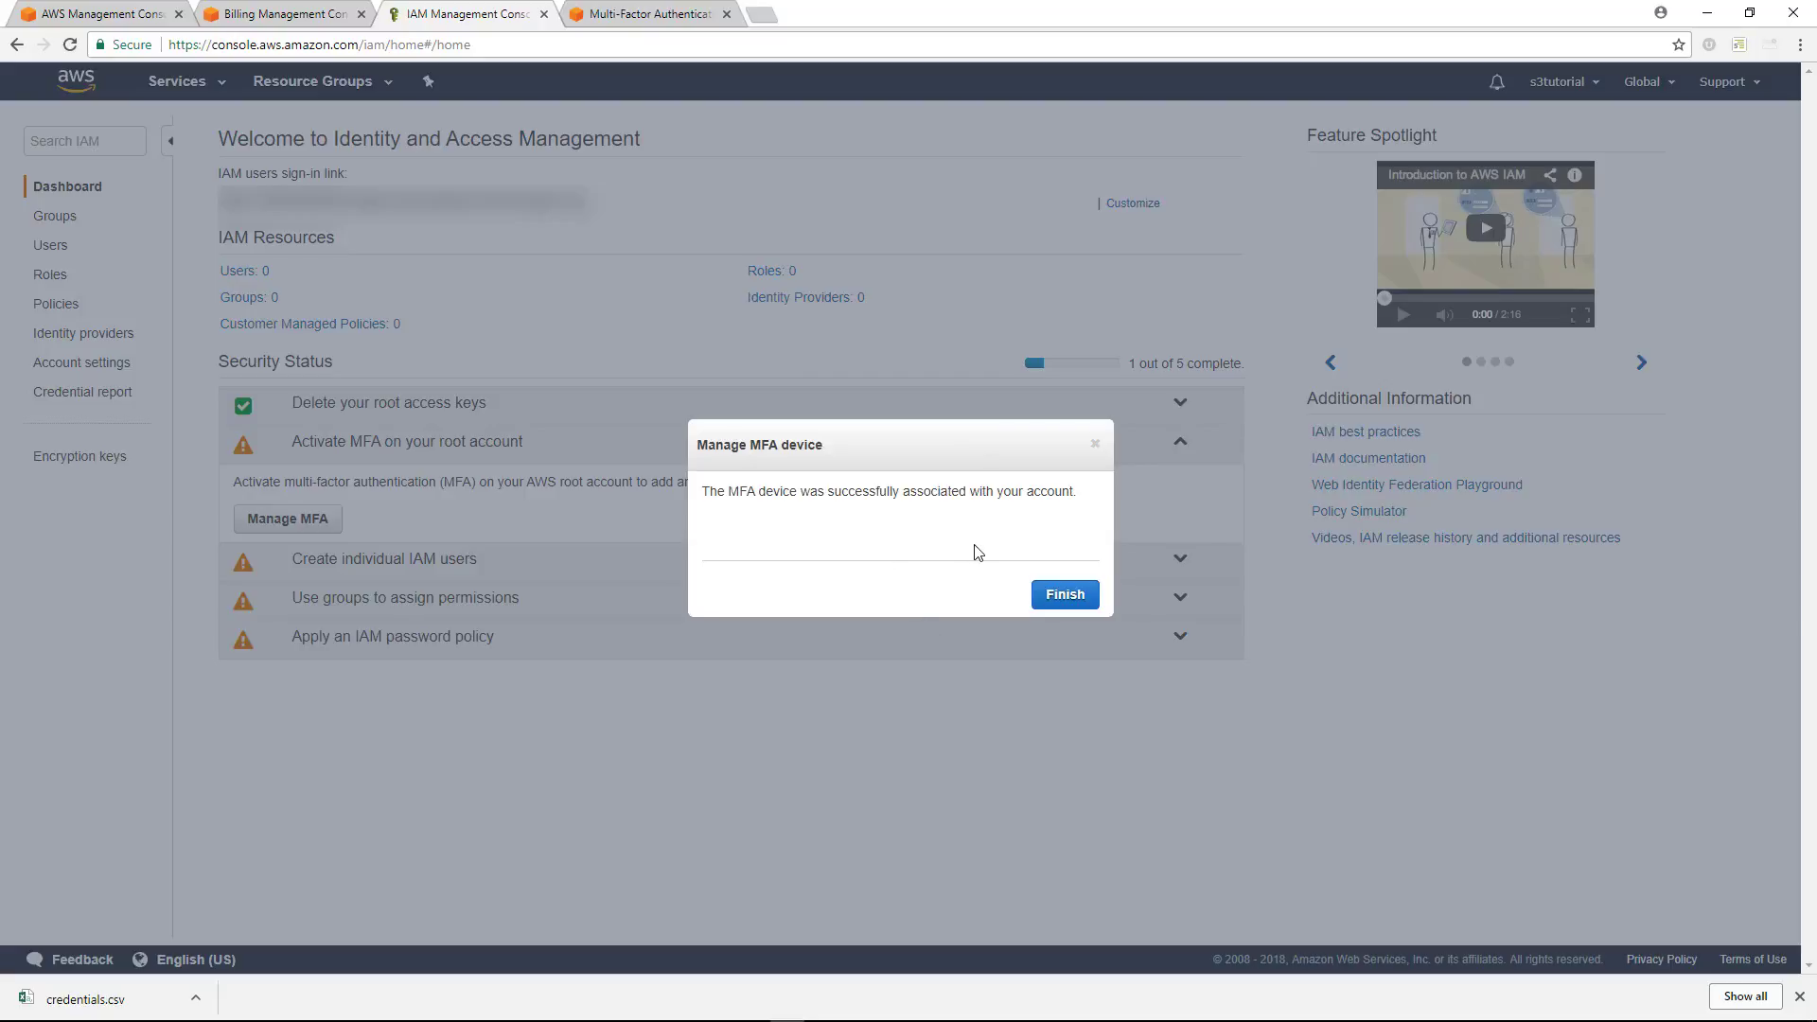
{"action": "left_click", "coordinate": [1062, 595]}
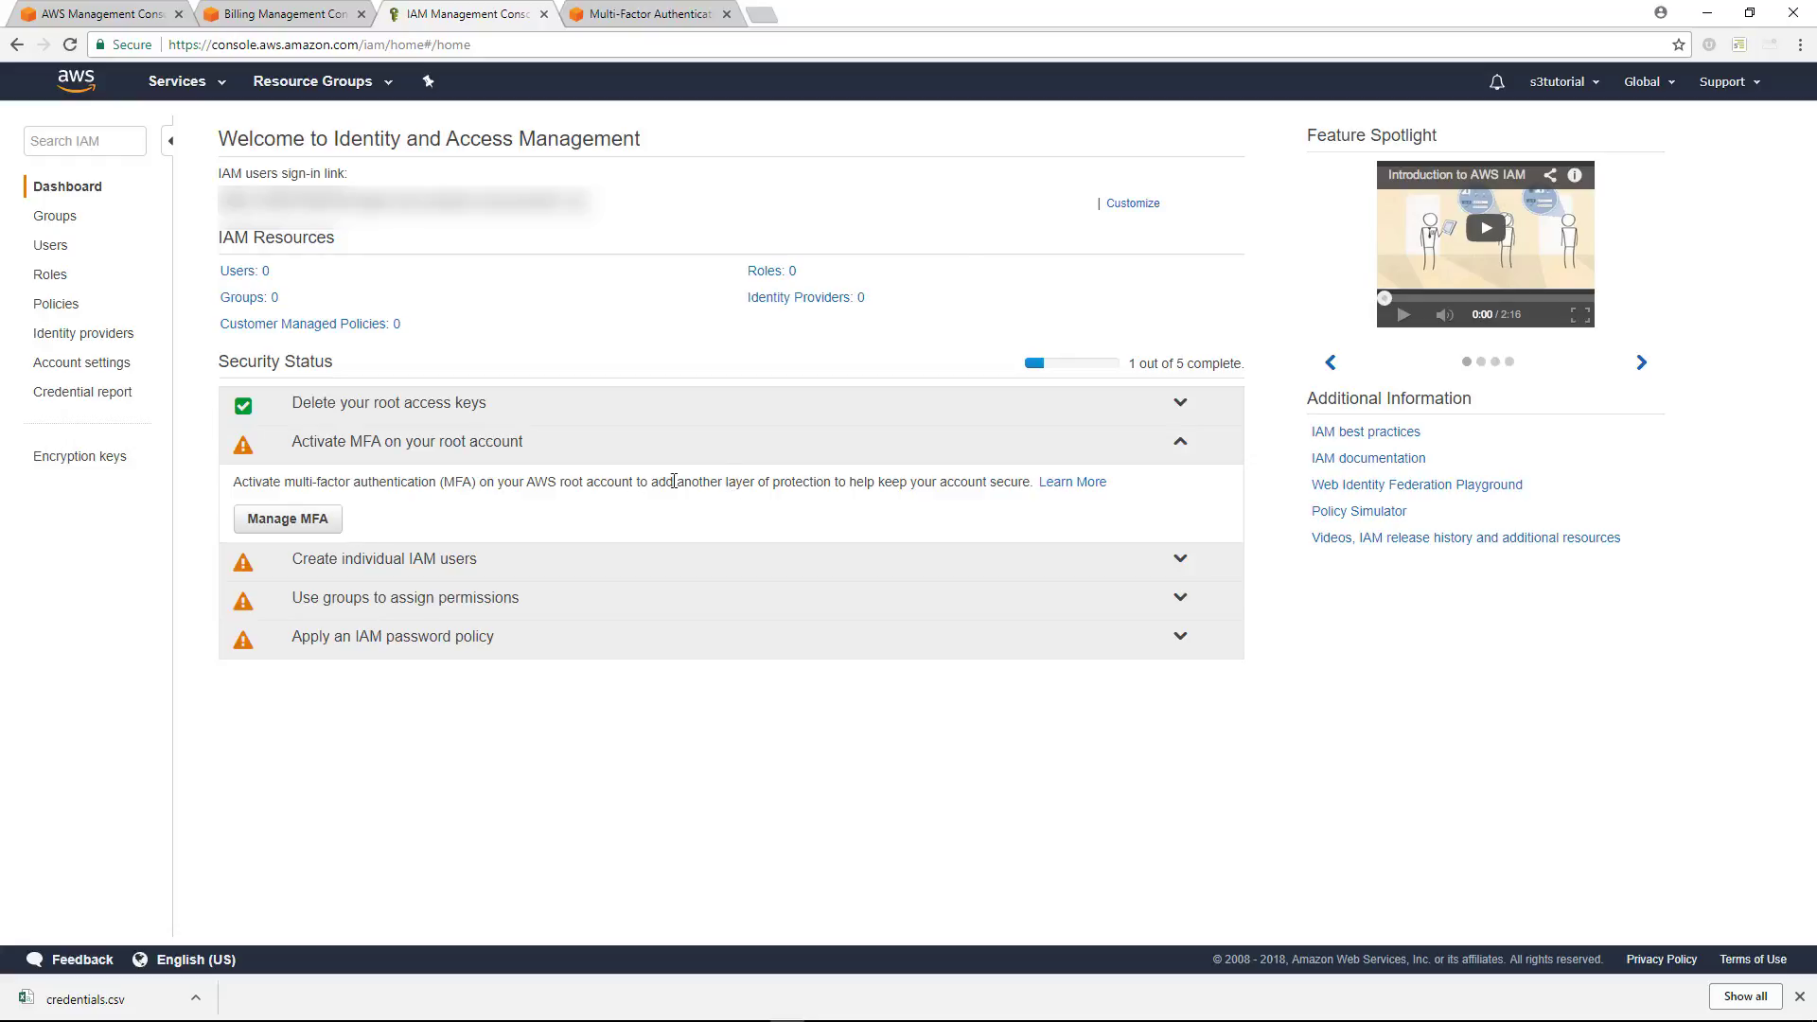
Refresh the IAM dashboard to show 2 of 5 security items done, then open the empty Users list
{"action": "left_click", "coordinate": [69, 44]}
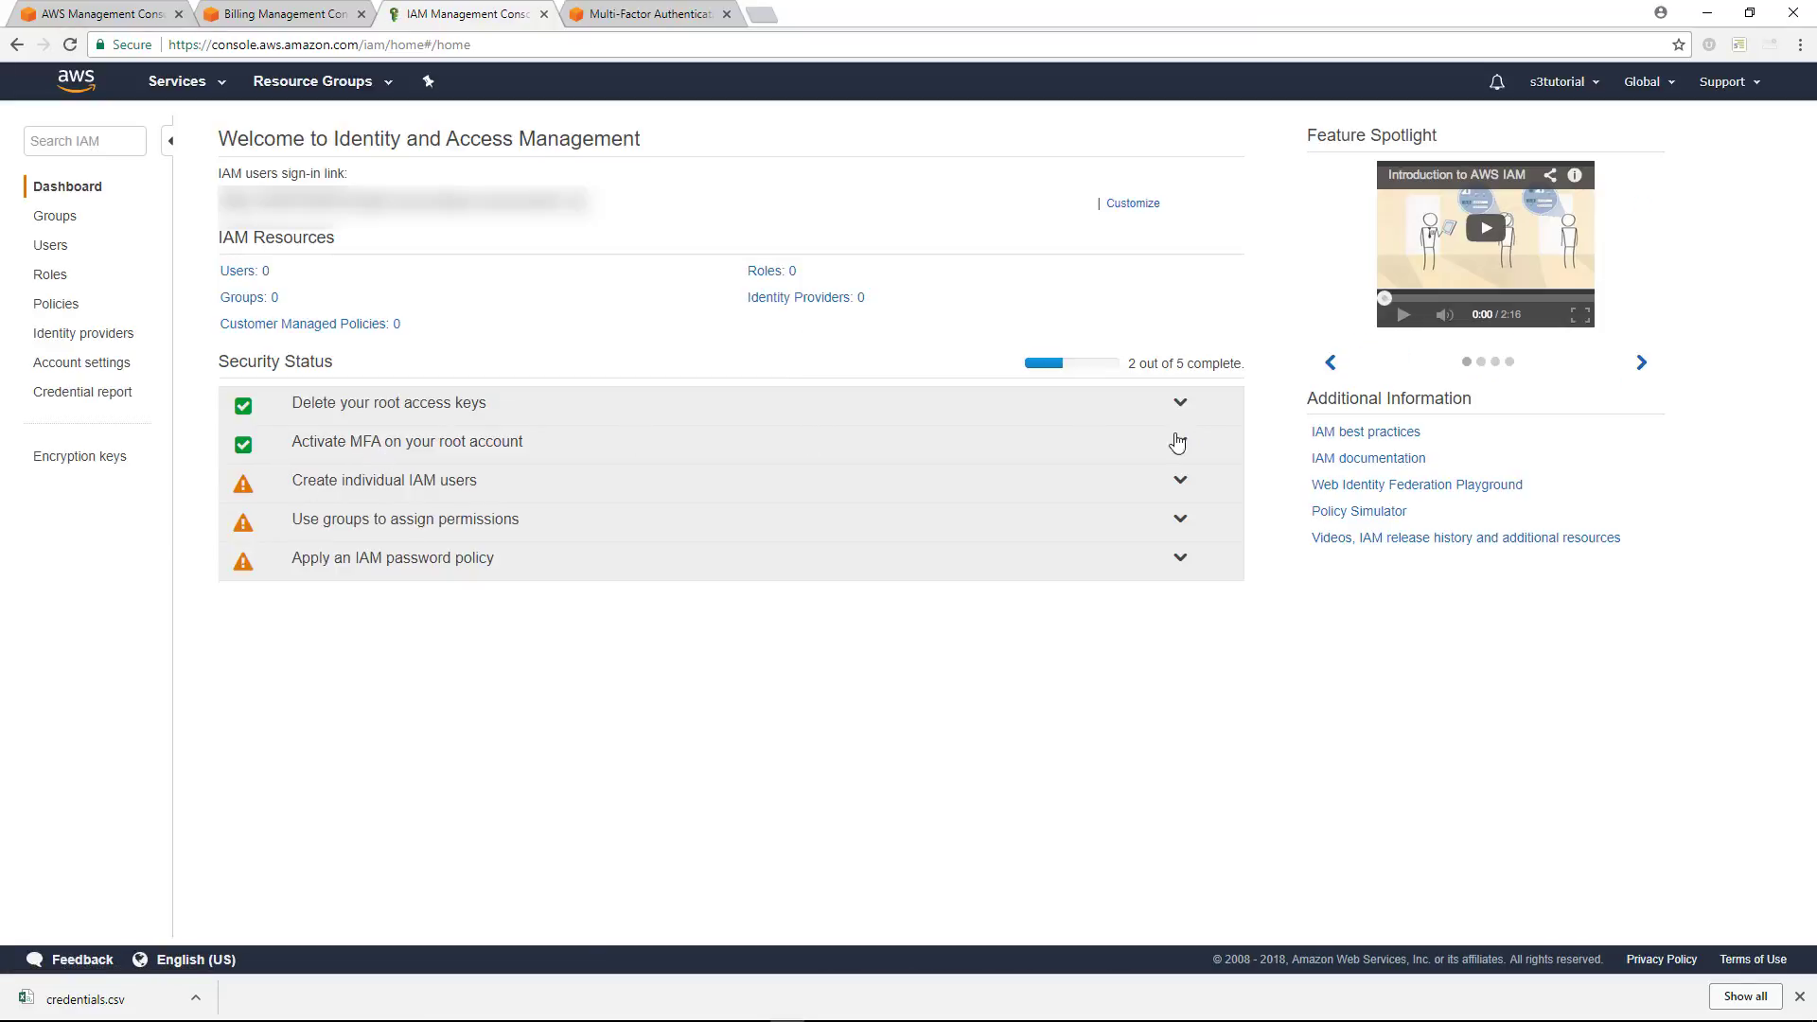
{"action": "left_click", "coordinate": [430, 496]}
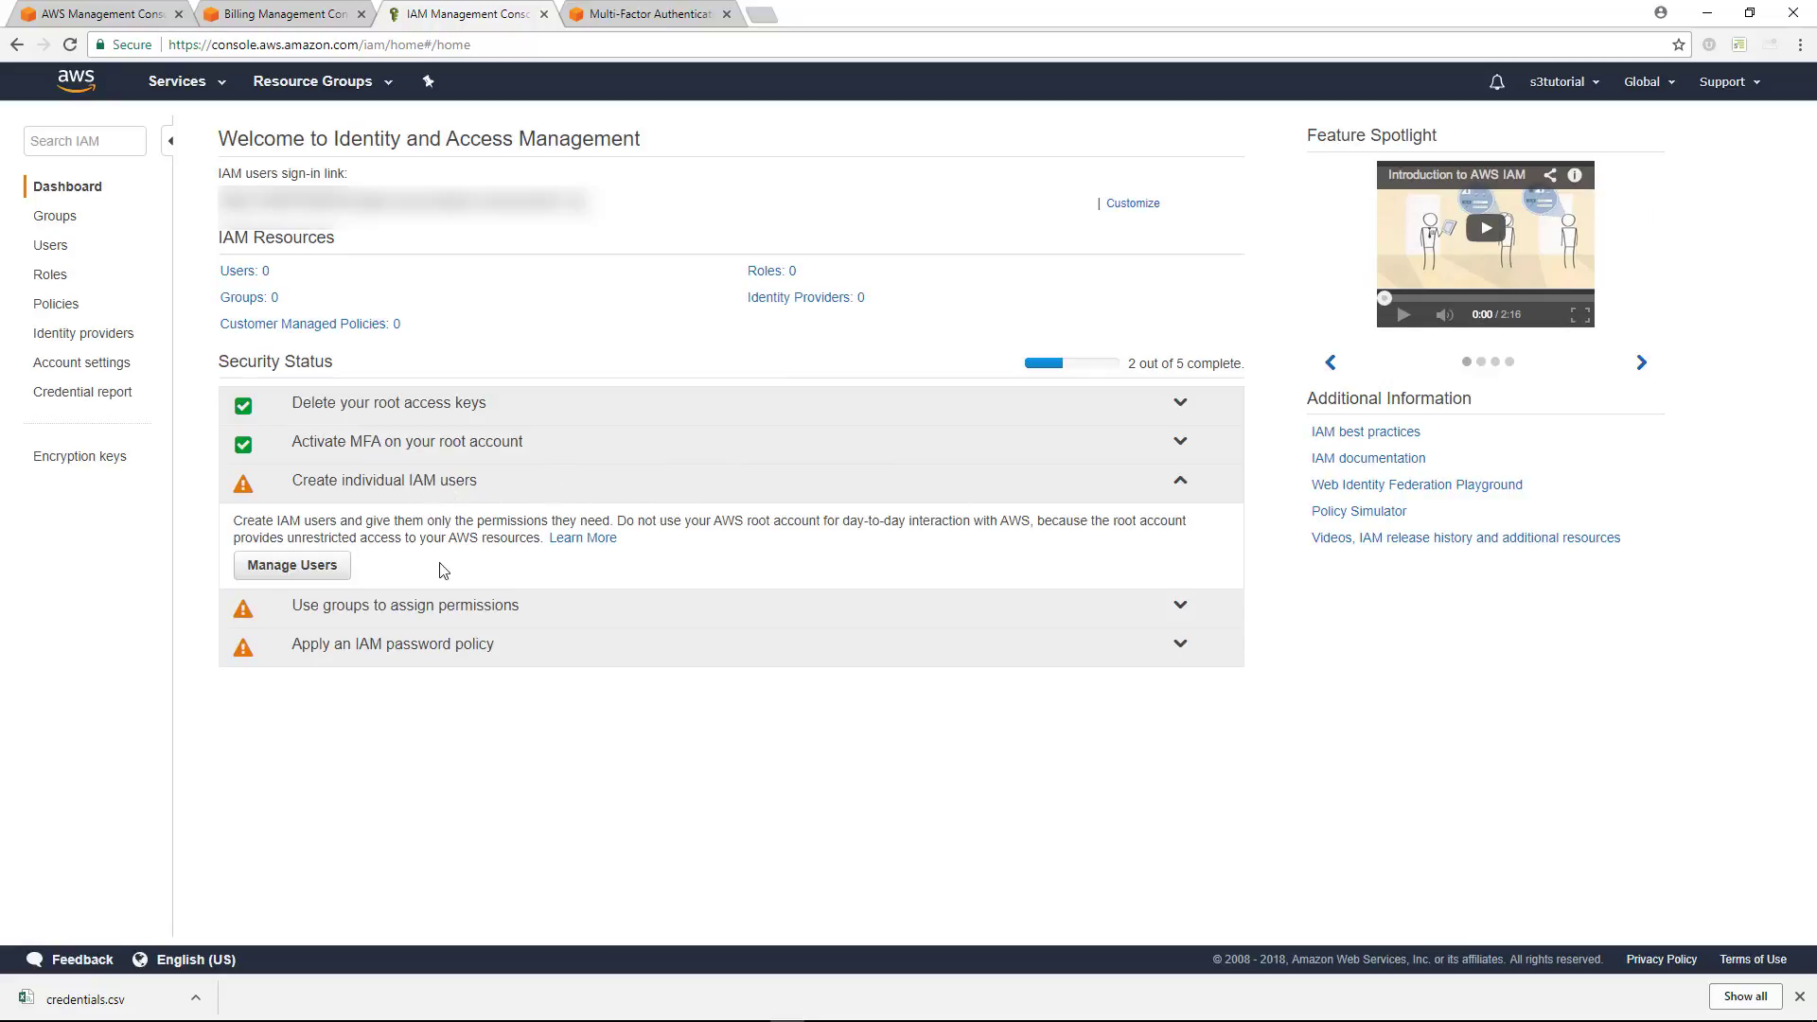
{"action": "left_click", "coordinate": [314, 579]}
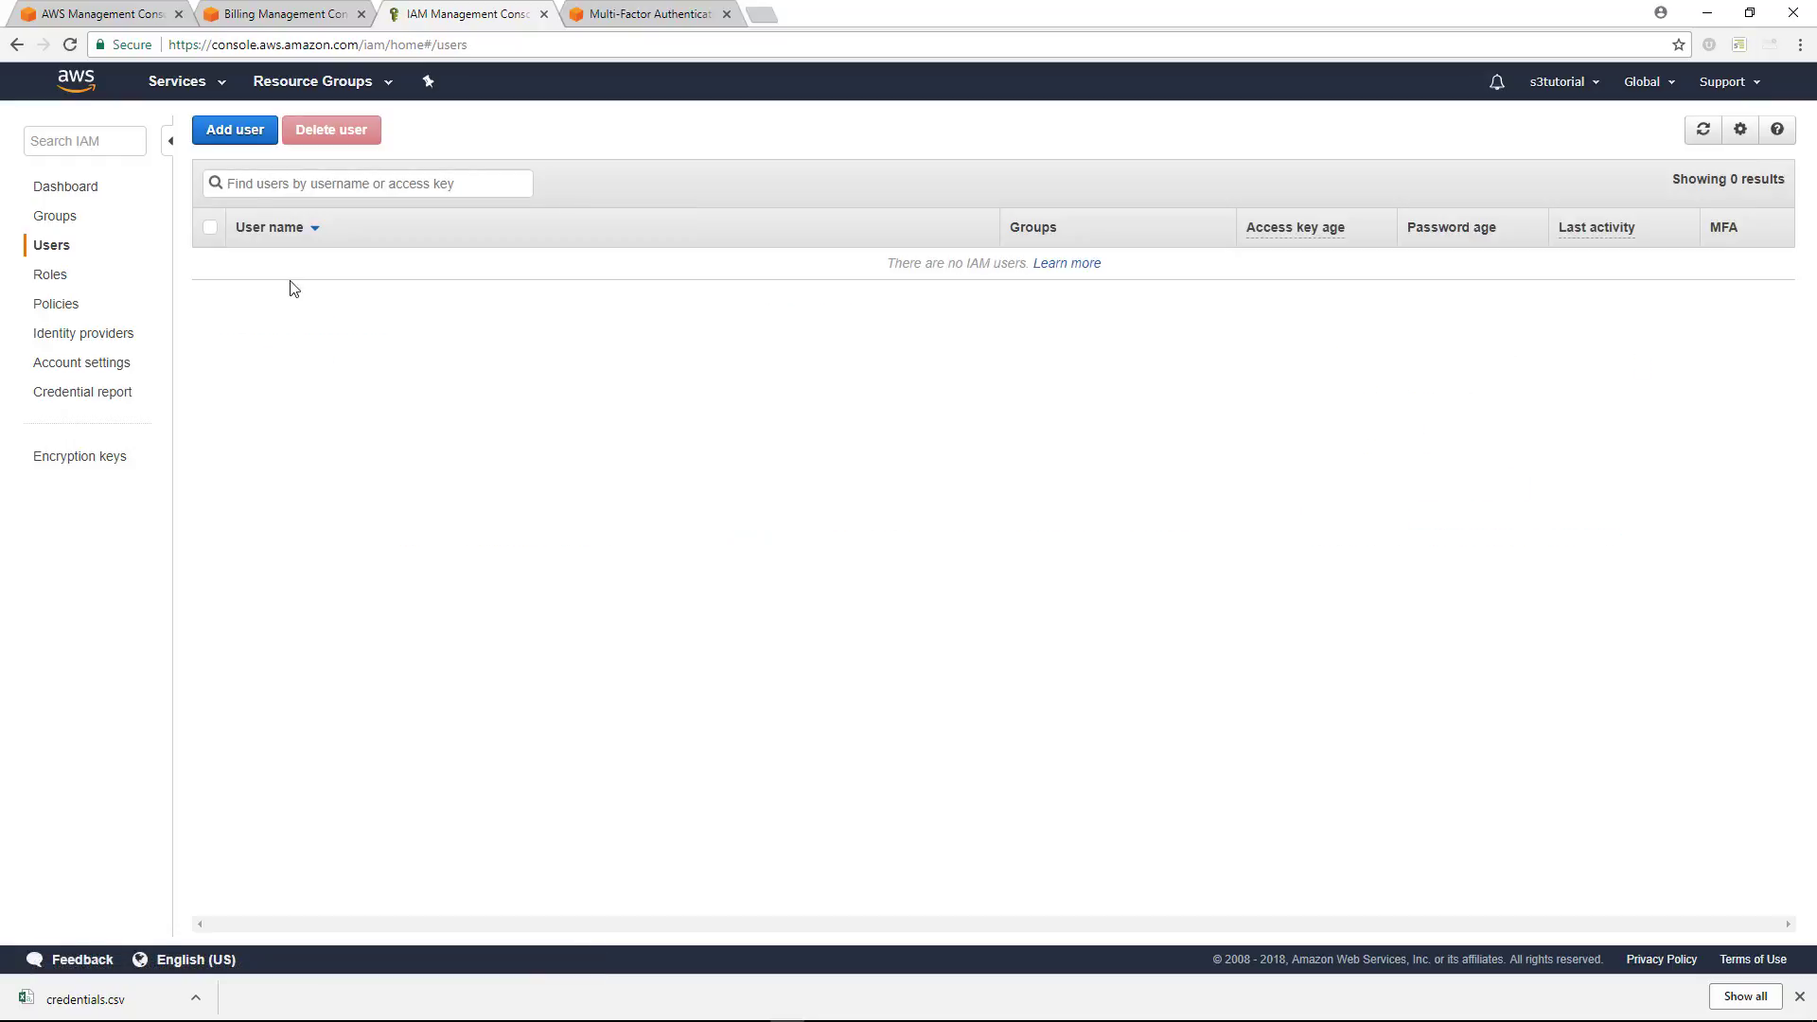
Start a new IAM user named awsadmin with both programmatic and console access
{"action": "left_click", "coordinate": [256, 138]}
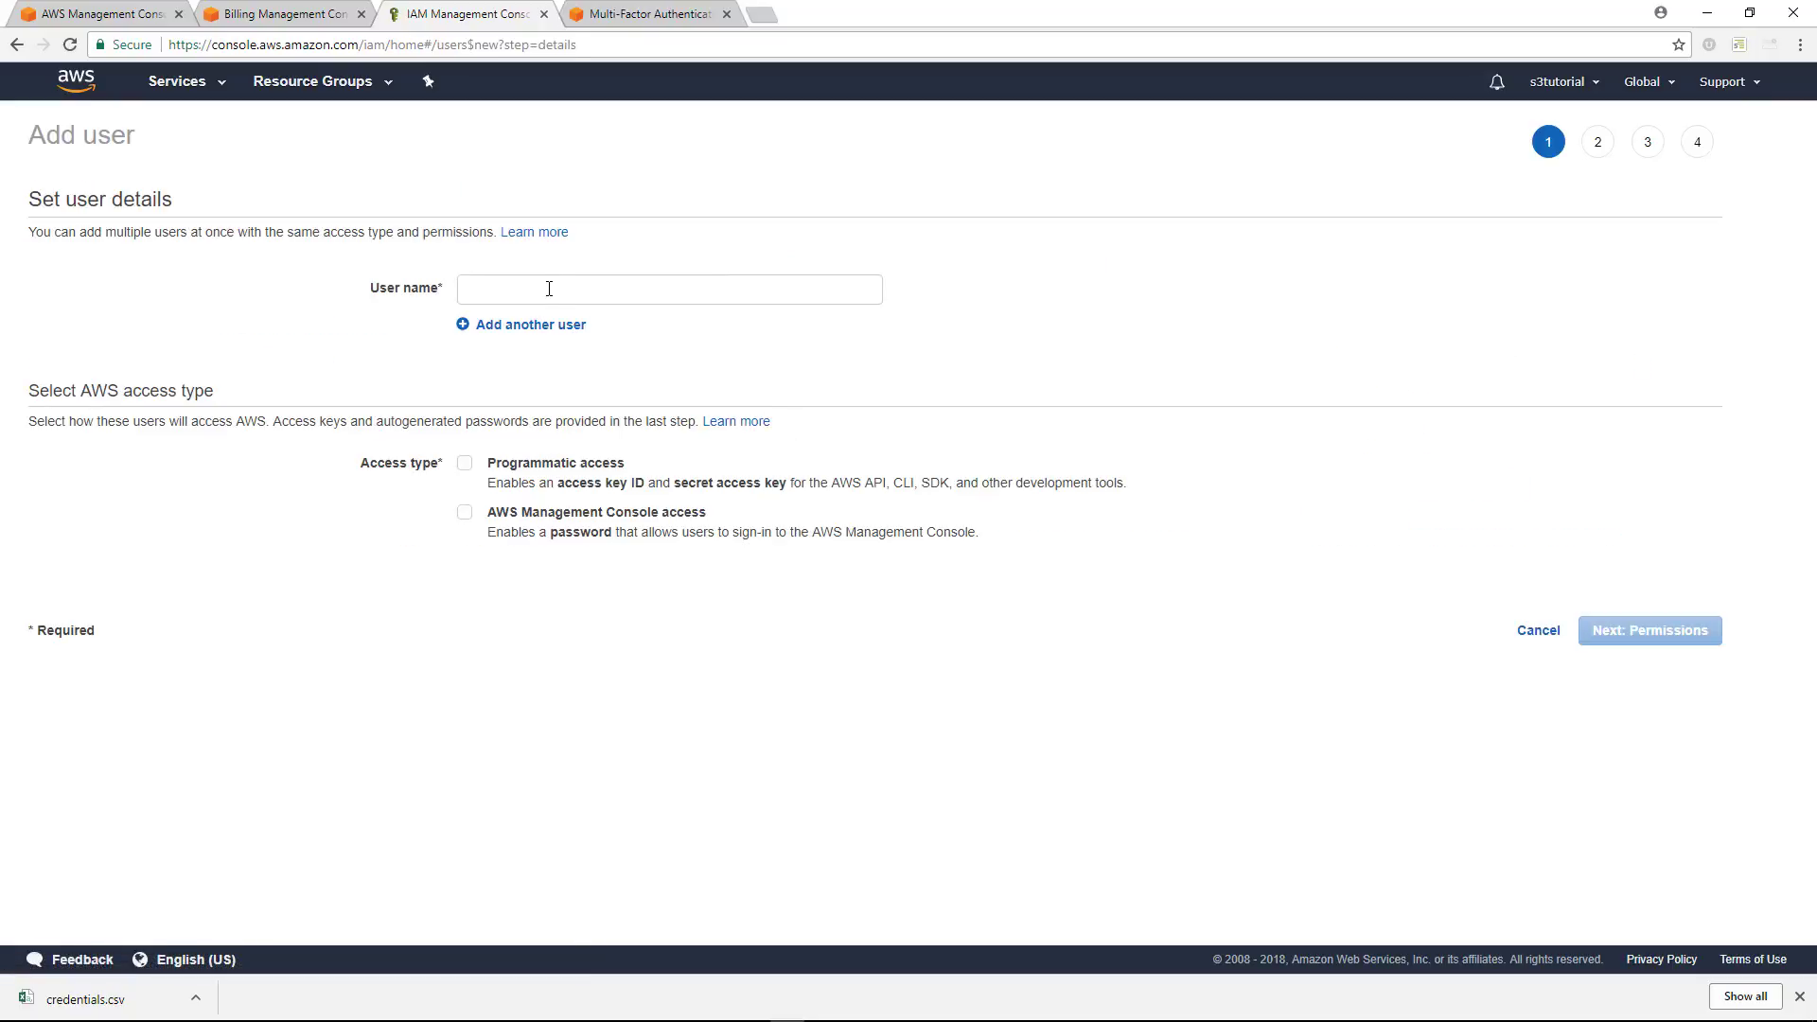
{"action": "left_click", "coordinate": [549, 289]}
{"action": "type", "text": "a"}
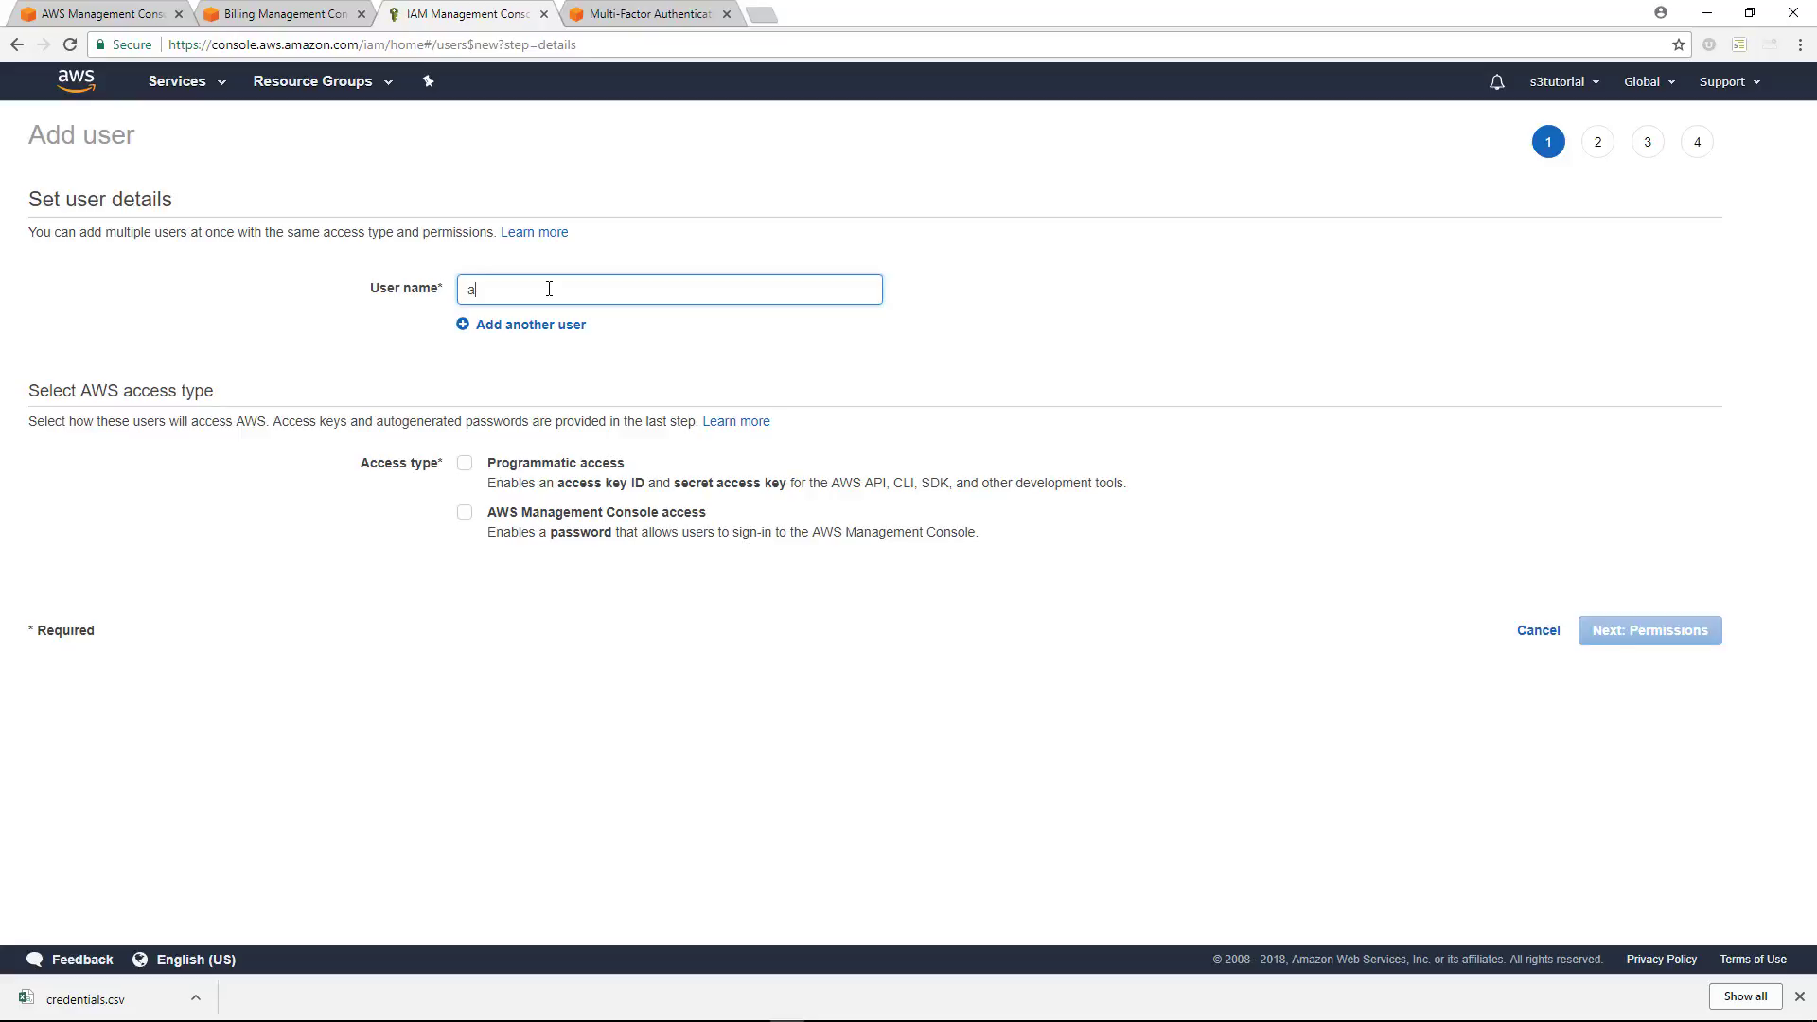
{"action": "type", "text": "wsadmin"}
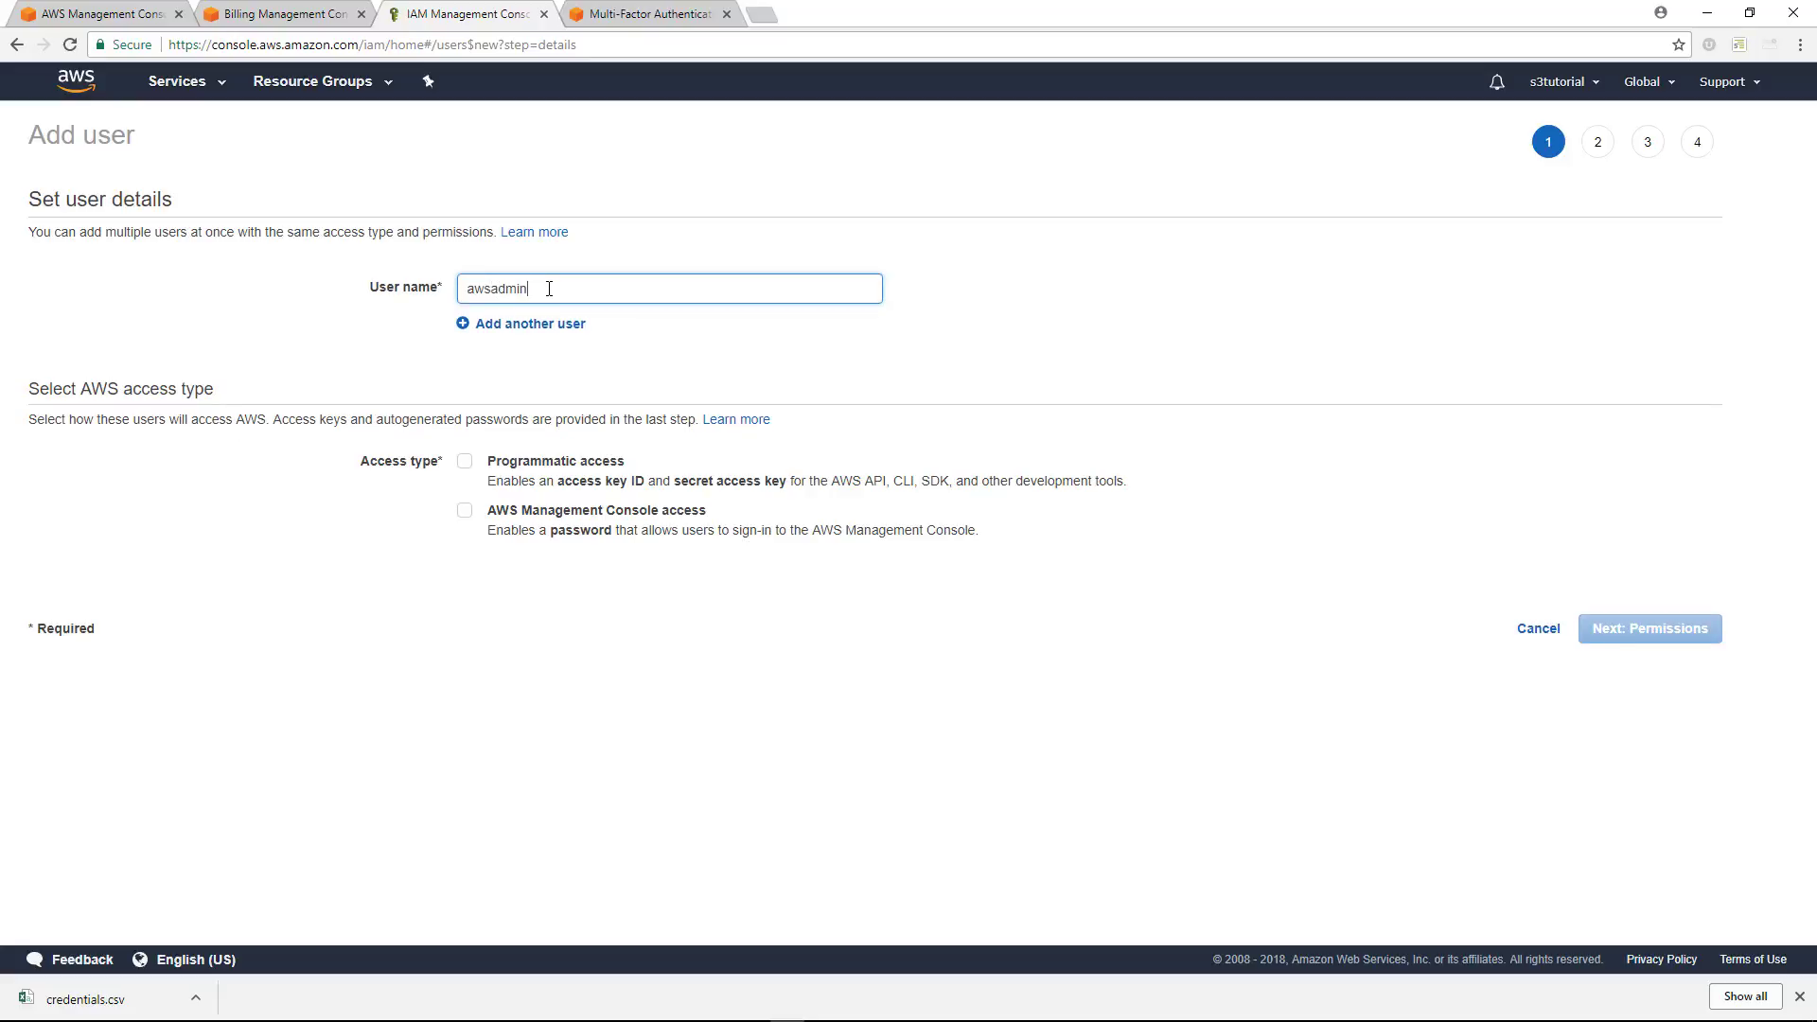
{"action": "left_click", "coordinate": [465, 462]}
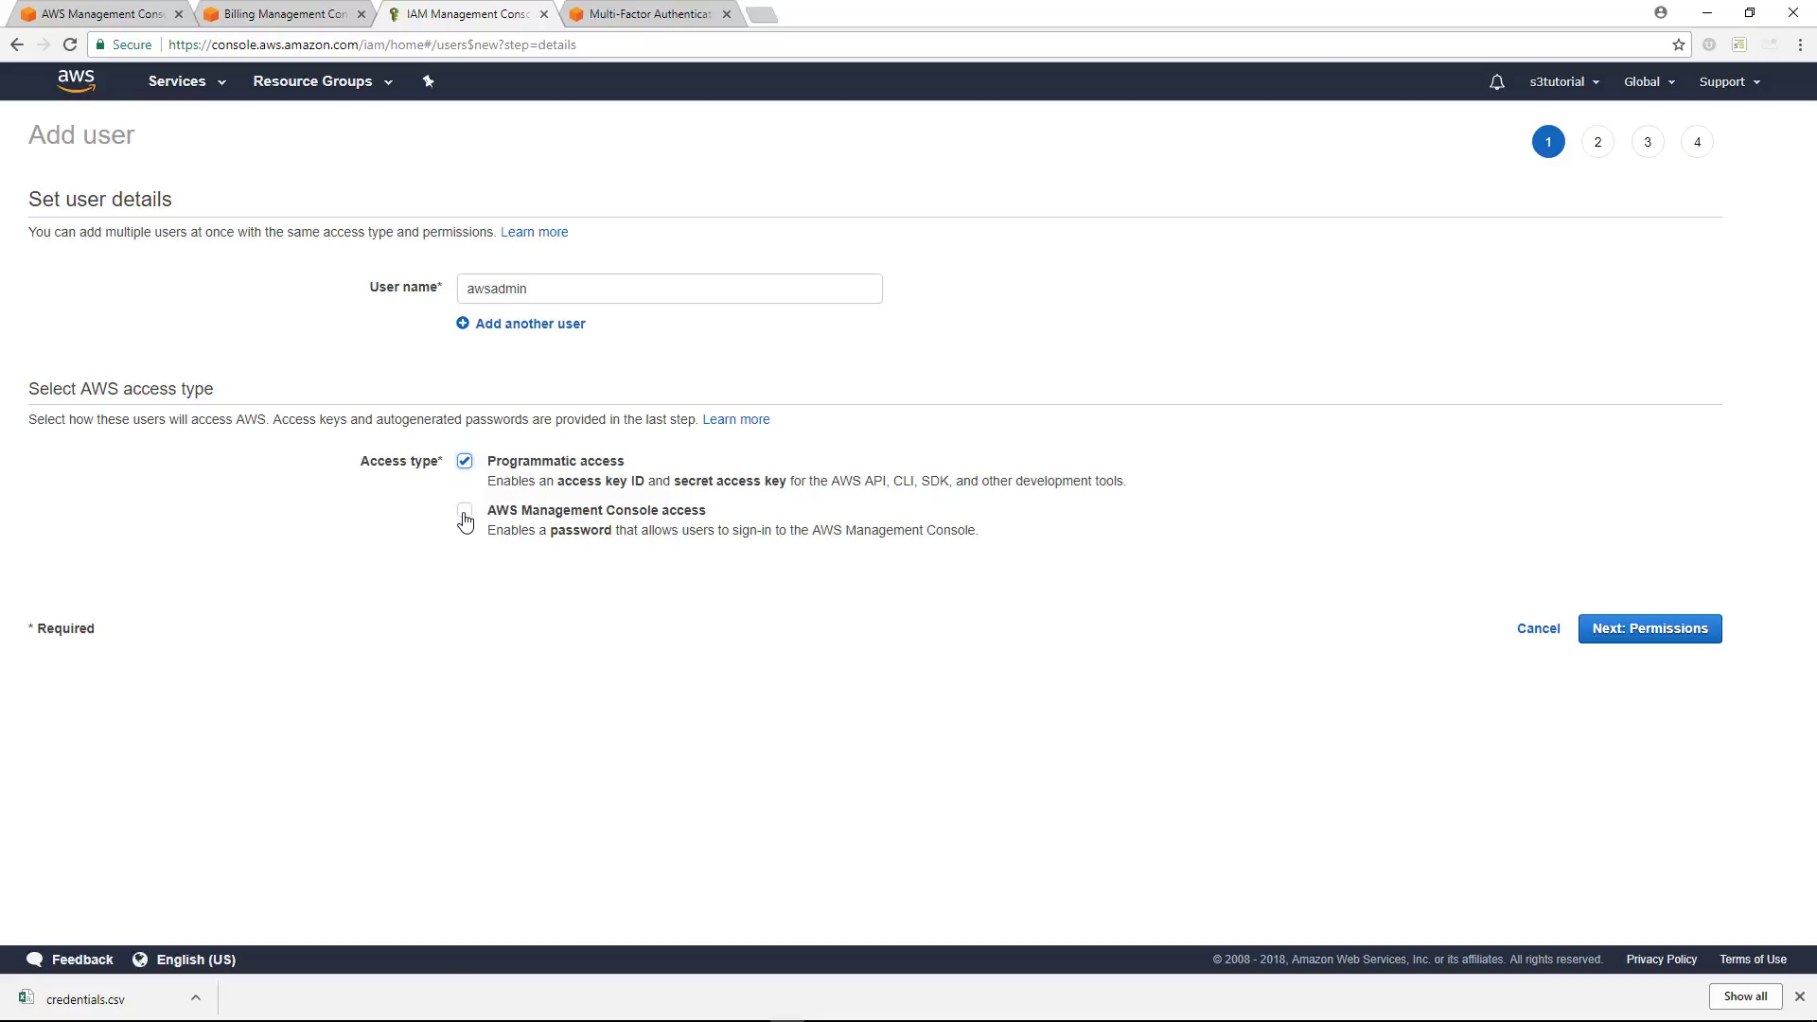
{"action": "left_click", "coordinate": [467, 518]}
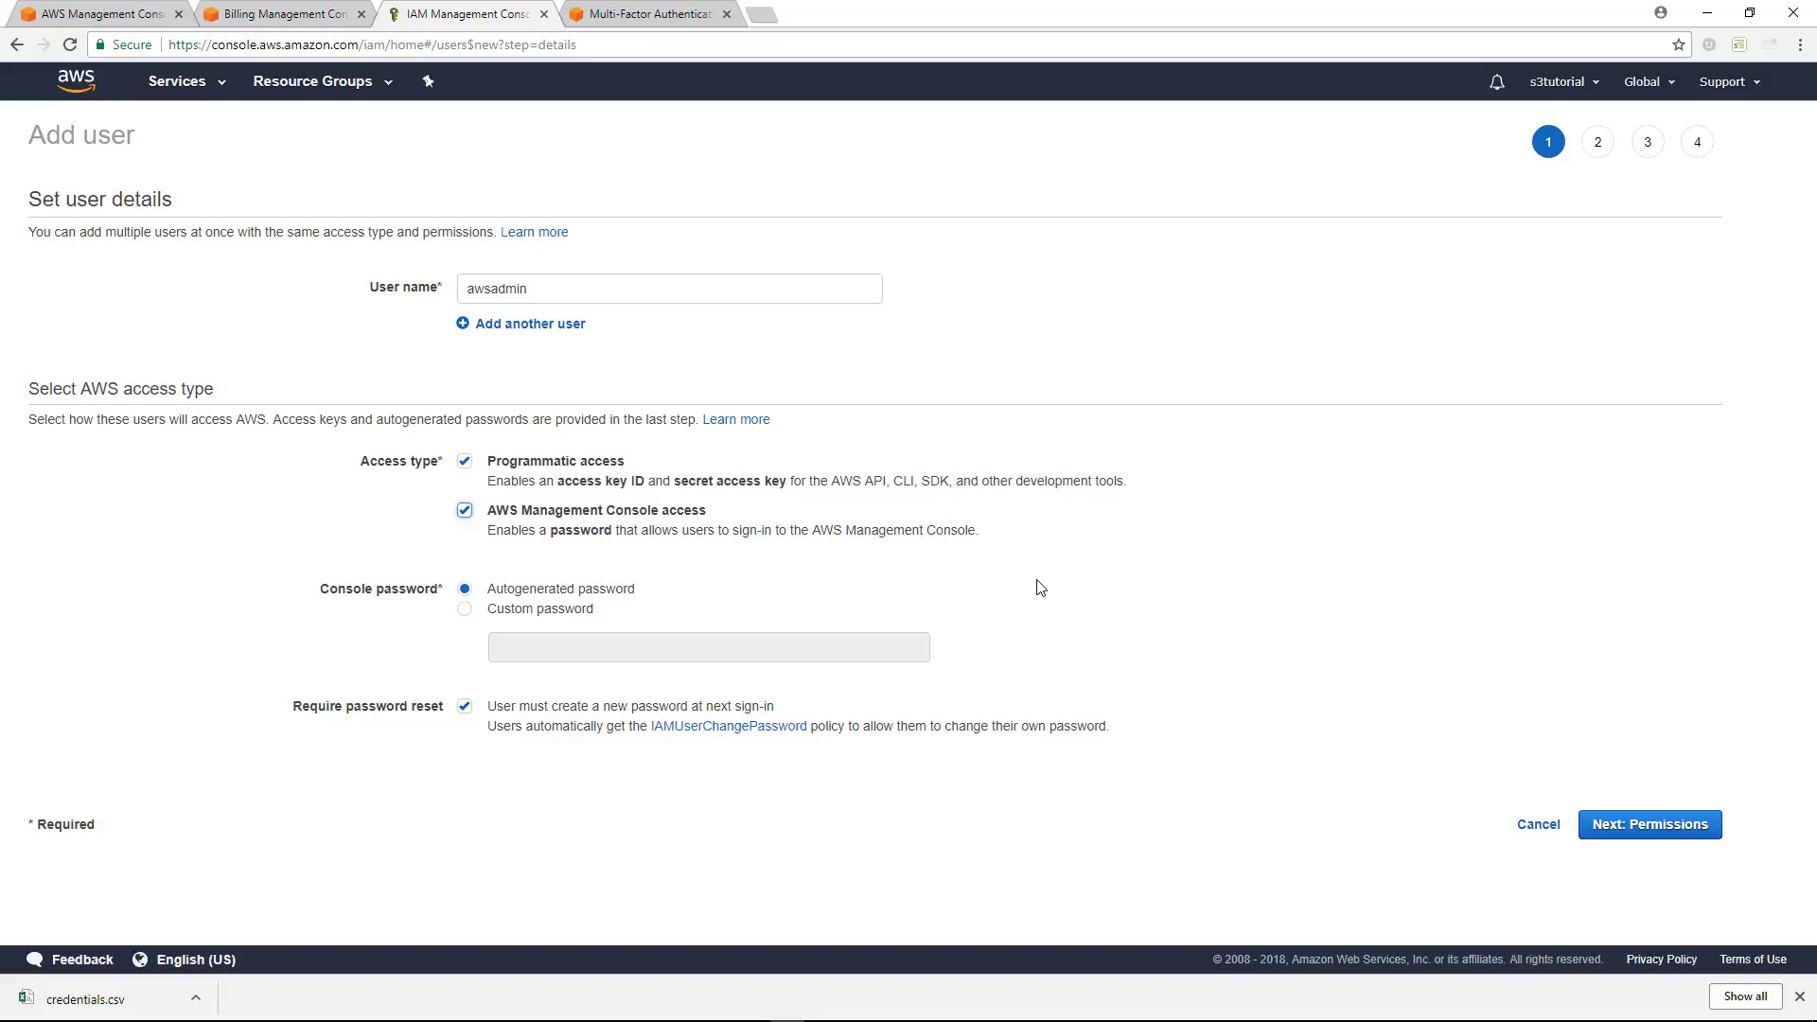
Give awsadmin a custom console password with no required reset at first sign-in
{"action": "left_click", "coordinate": [464, 609]}
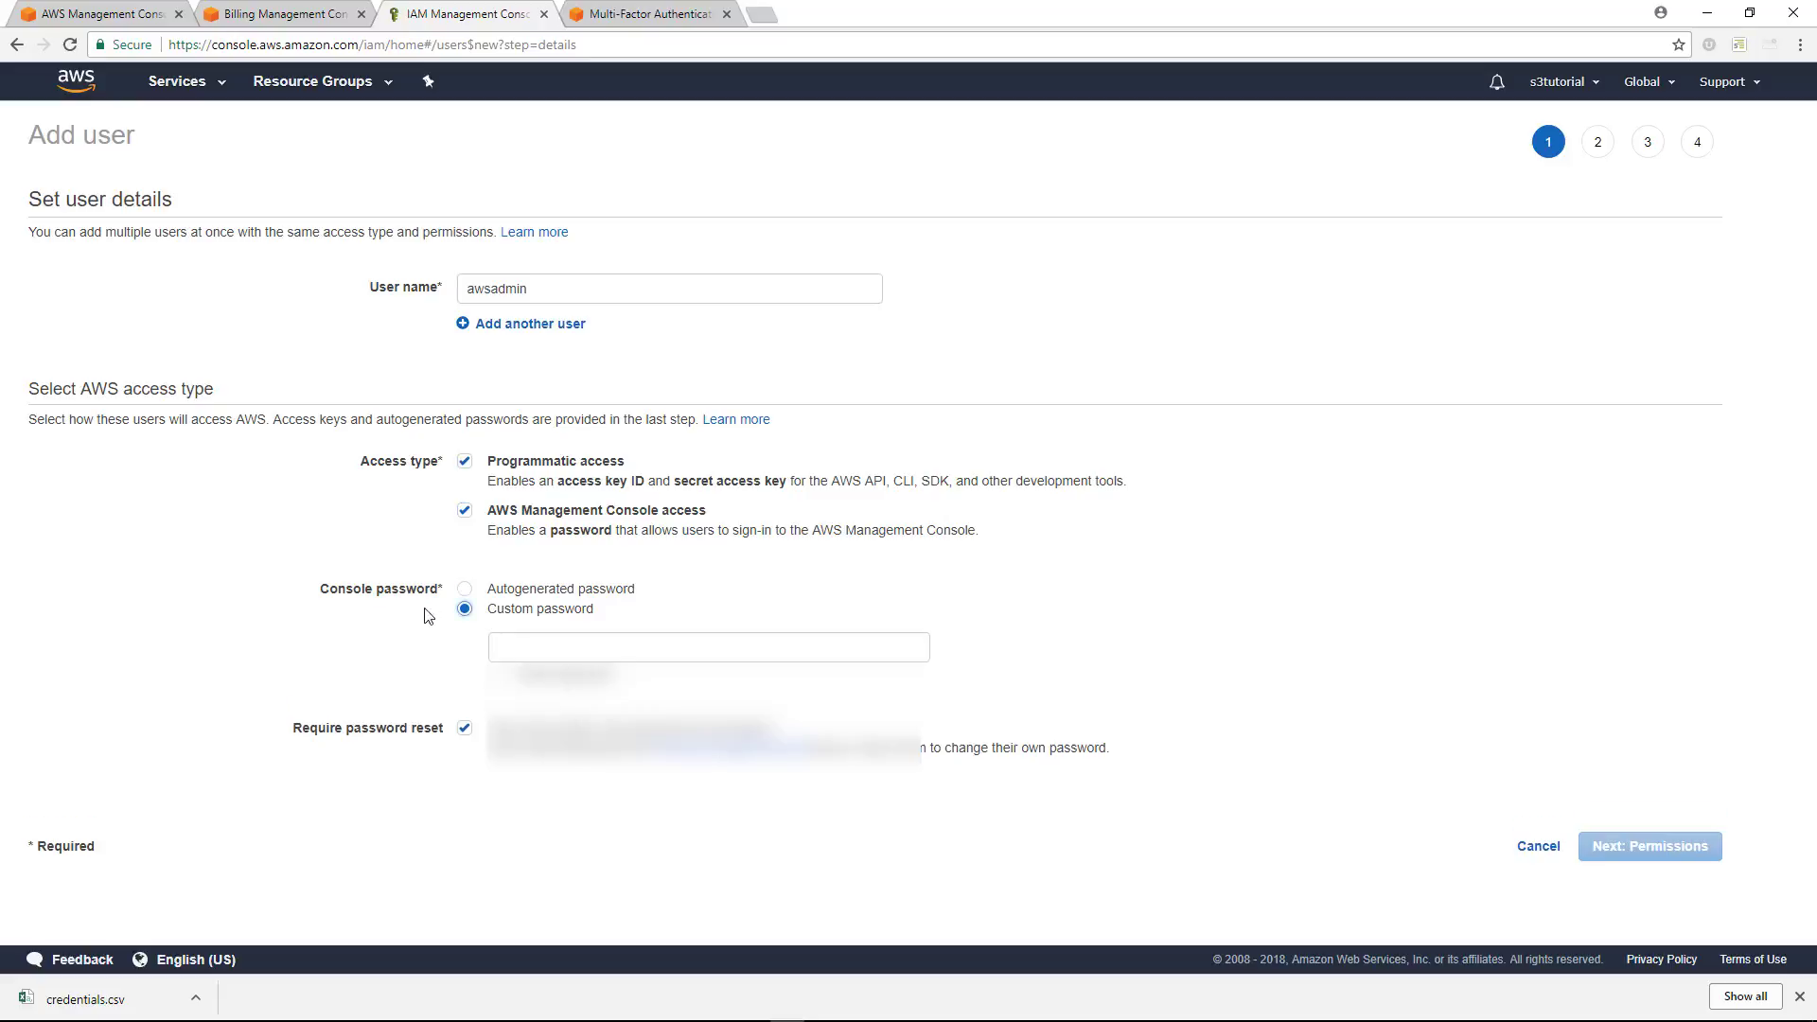
{"action": "left_click", "coordinate": [561, 644]}
{"action": "type", "text": "••••••••"}
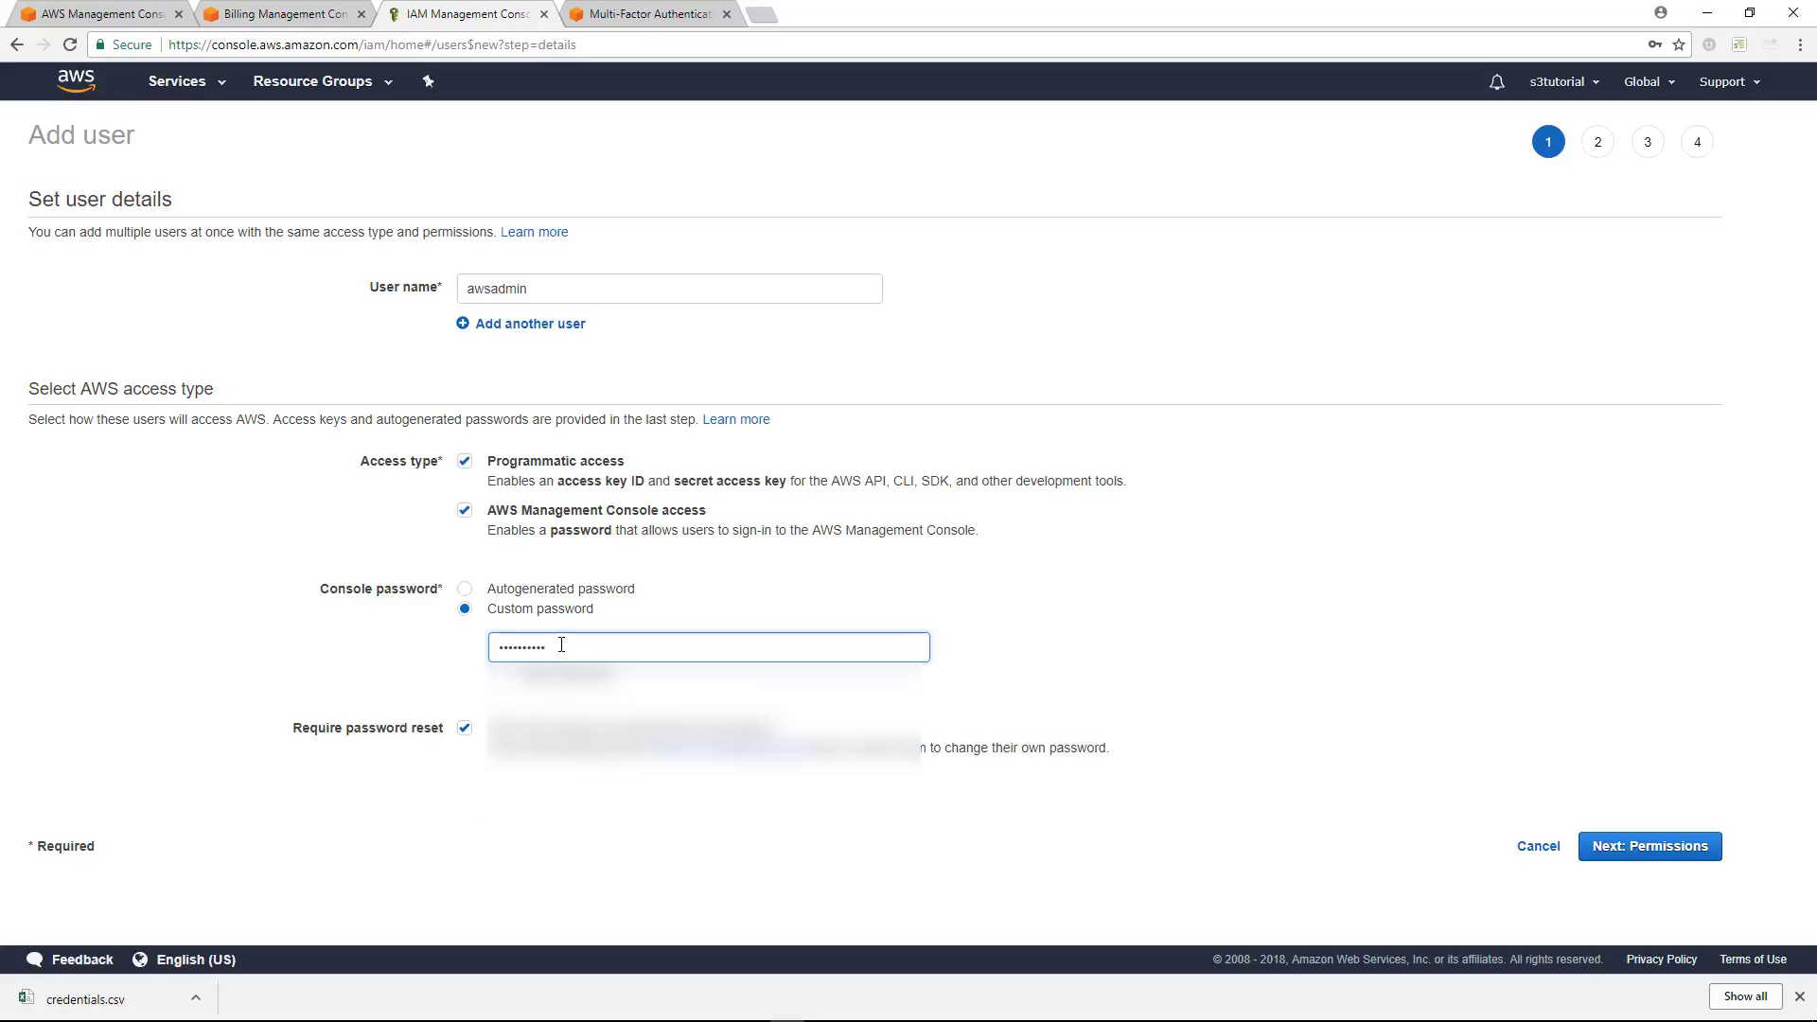
{"action": "left_click", "coordinate": [465, 729]}
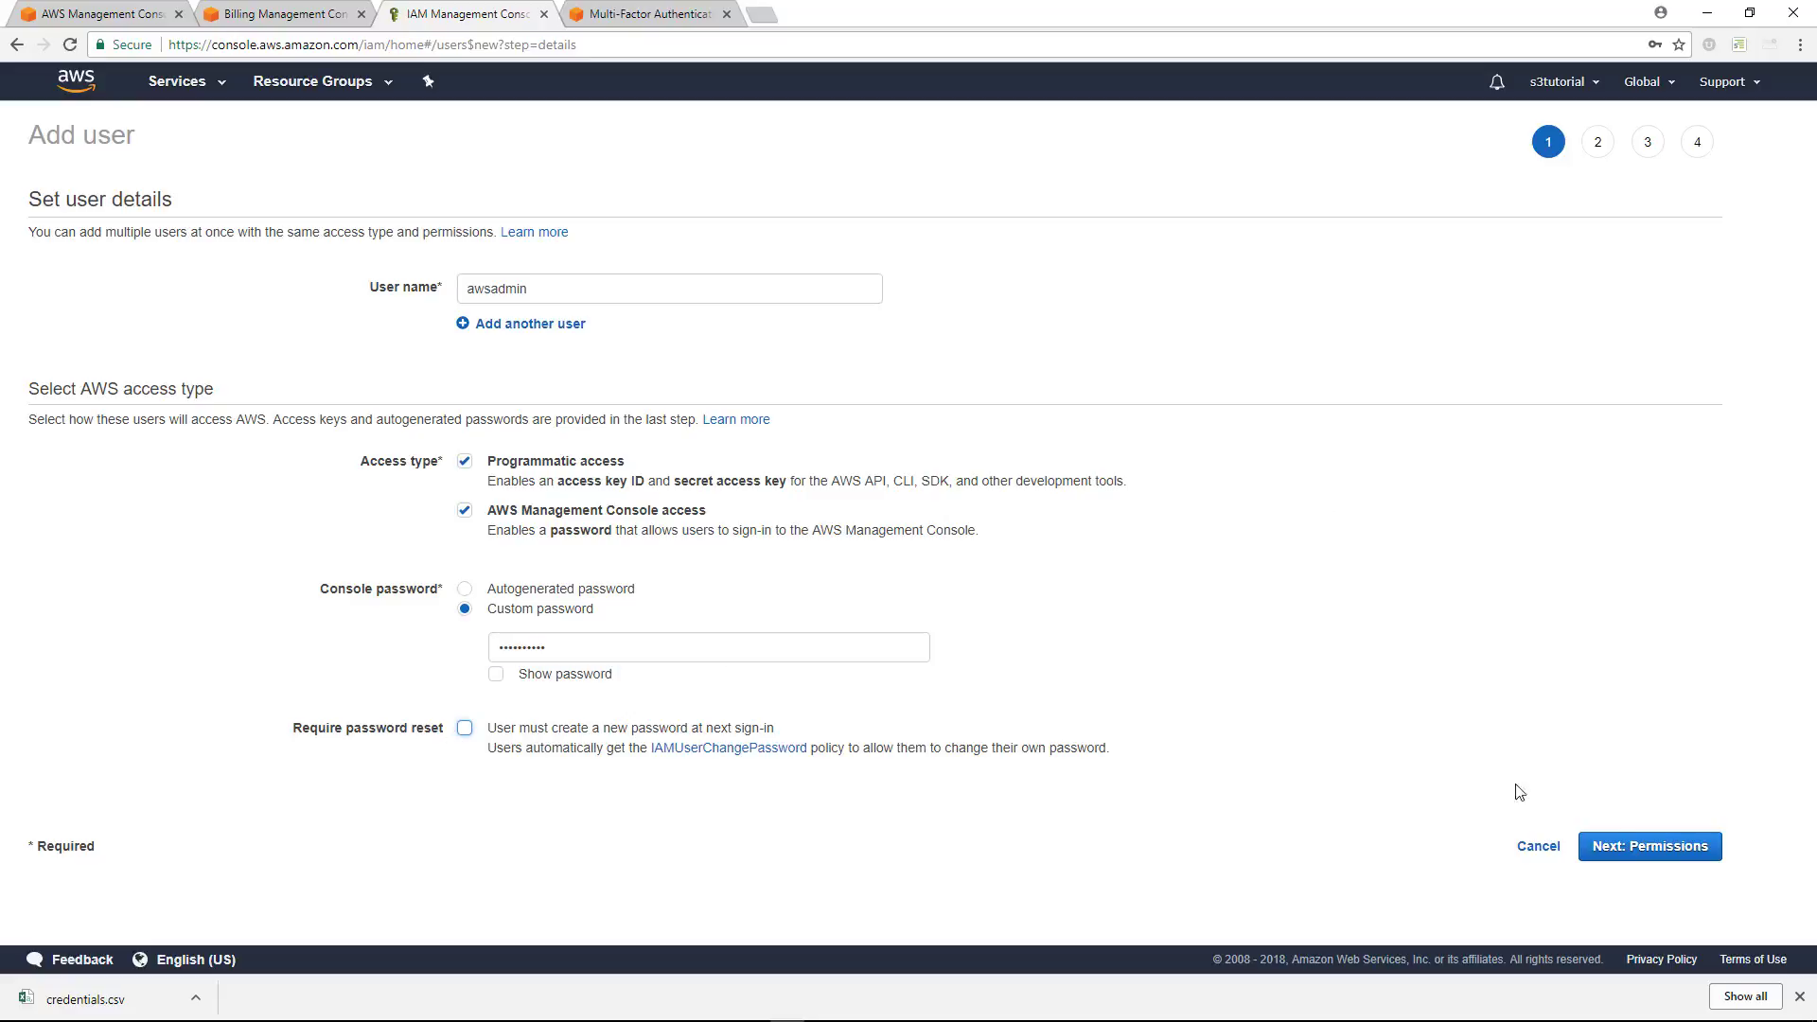
{"action": "left_click", "coordinate": [1632, 852]}
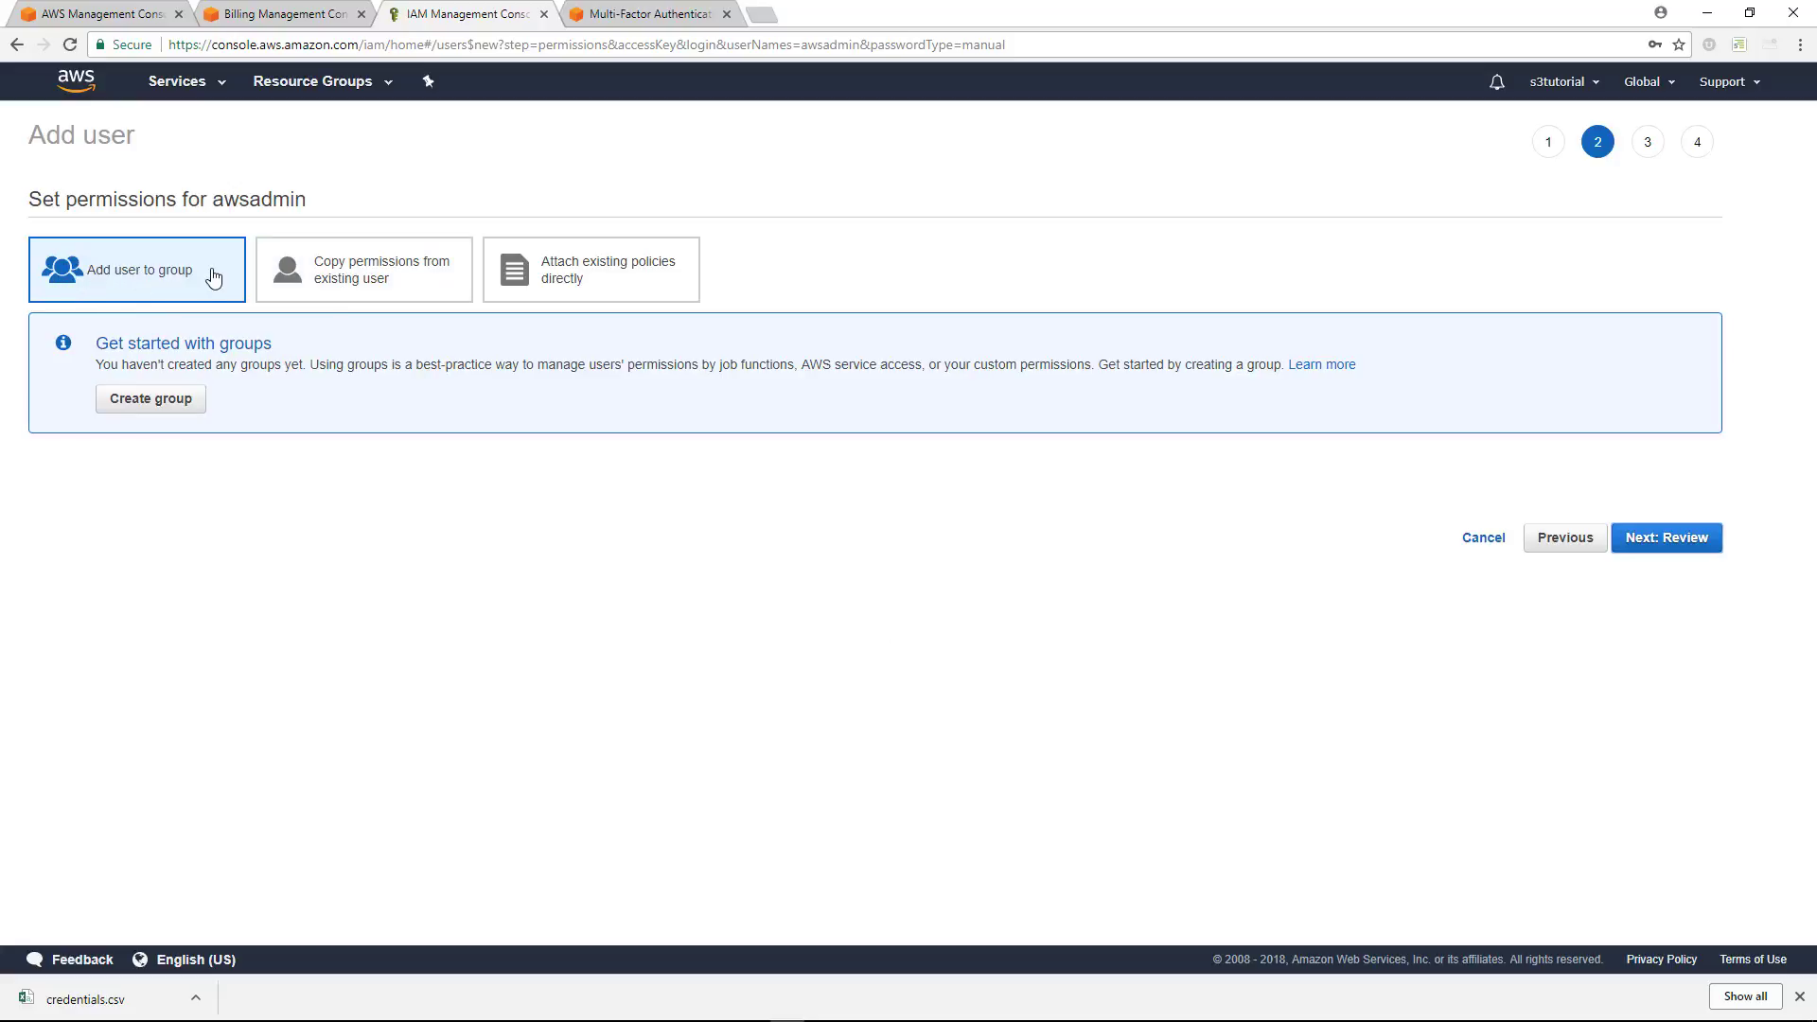
Create a super-admins group with the AdministratorAccess policy and place awsadmin in it
{"action": "left_click", "coordinate": [156, 403]}
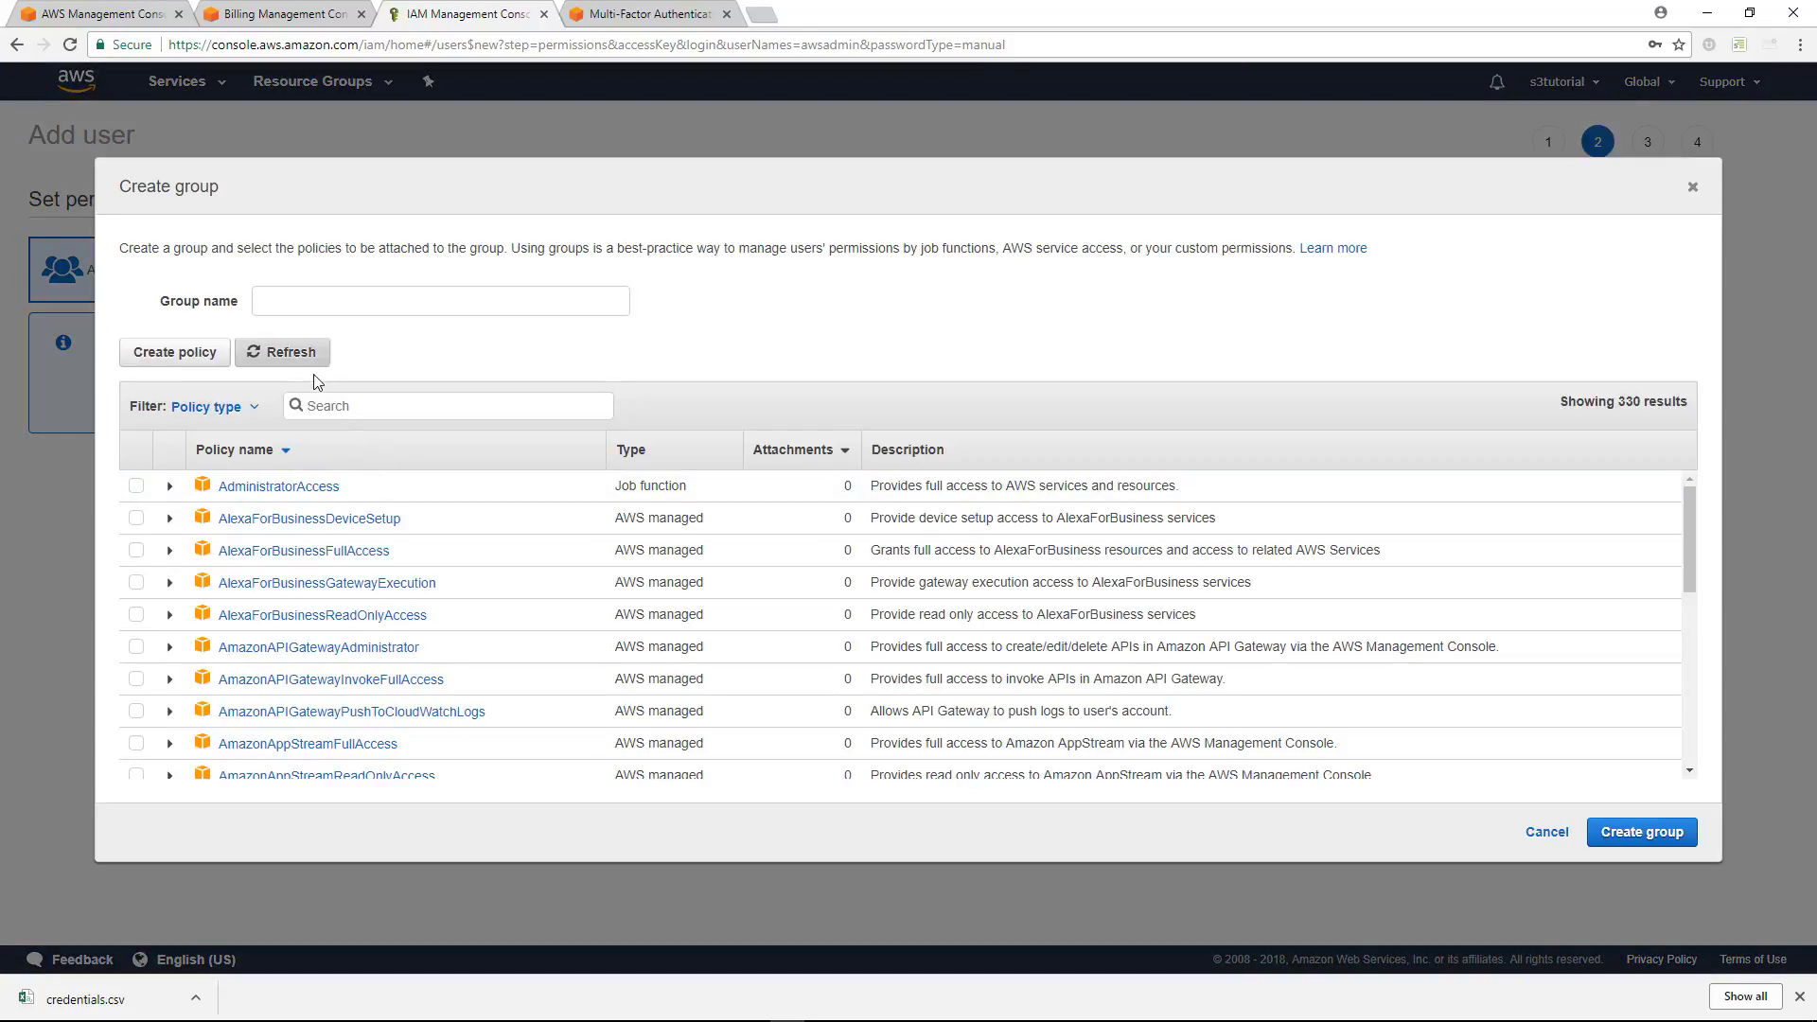
{"action": "left_click", "coordinate": [343, 306]}
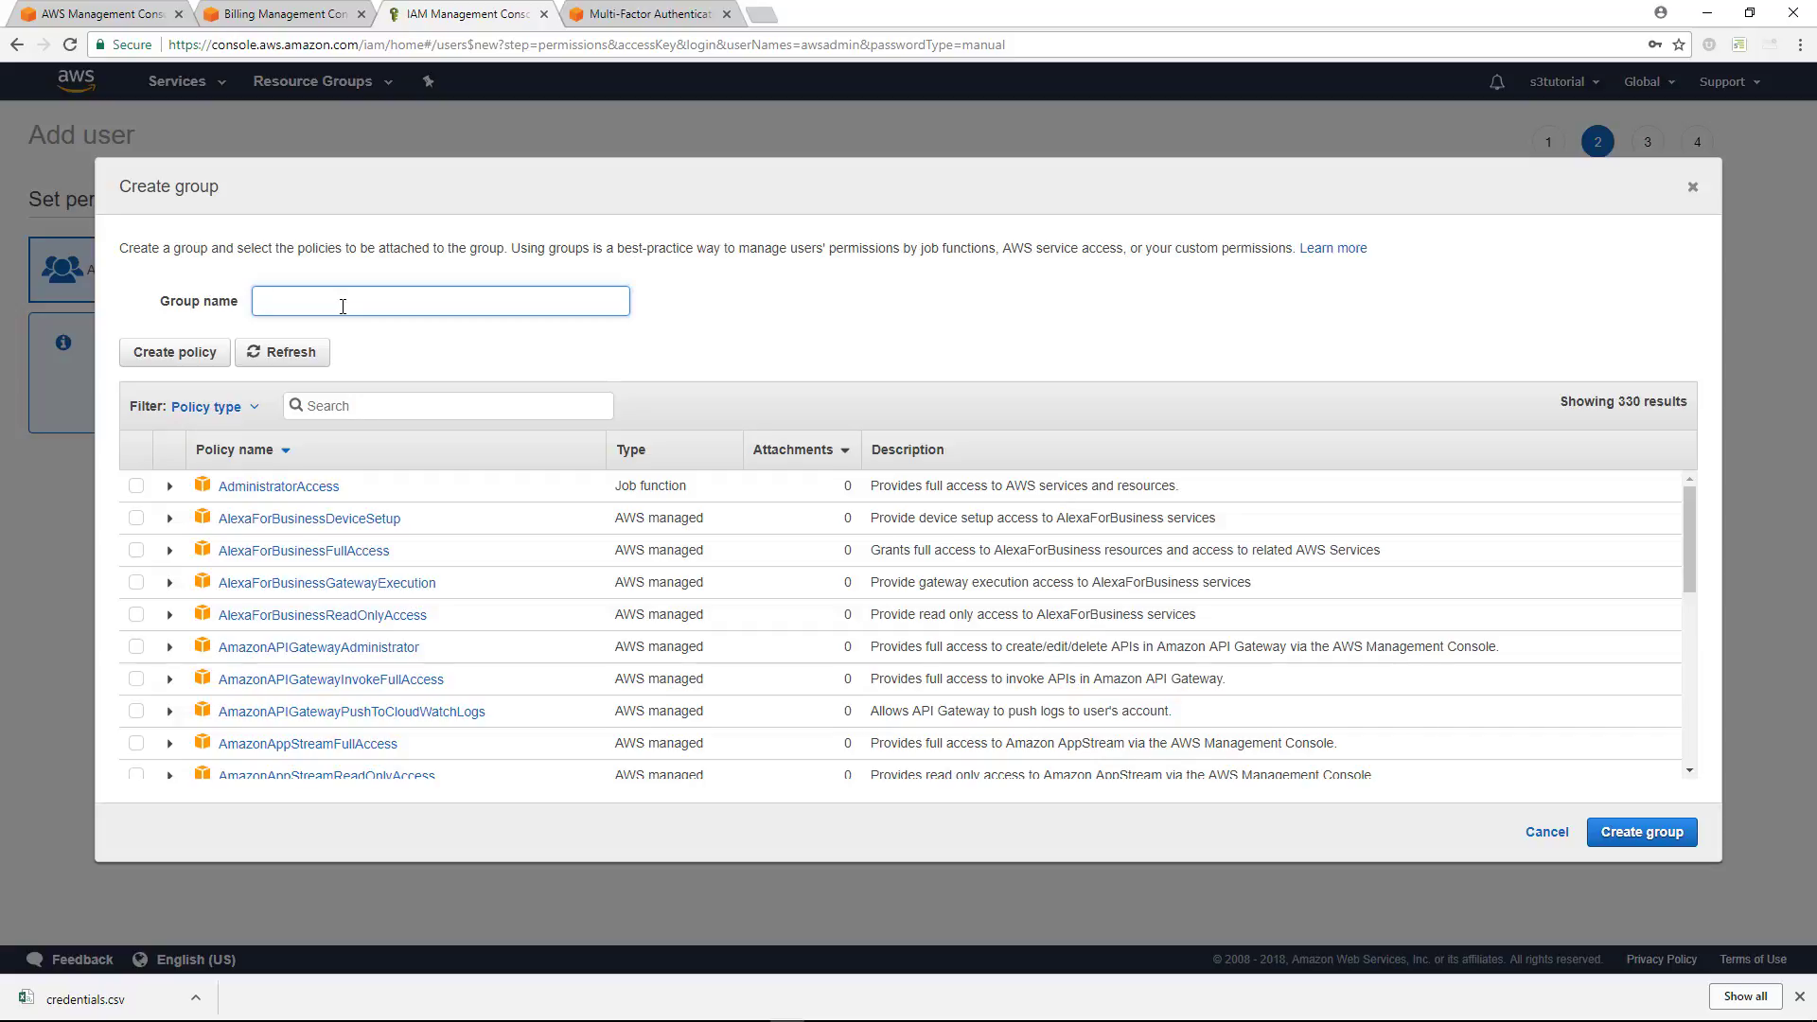
{"action": "type", "text": "super-admins"}
{"action": "left_click", "coordinate": [447, 354]}
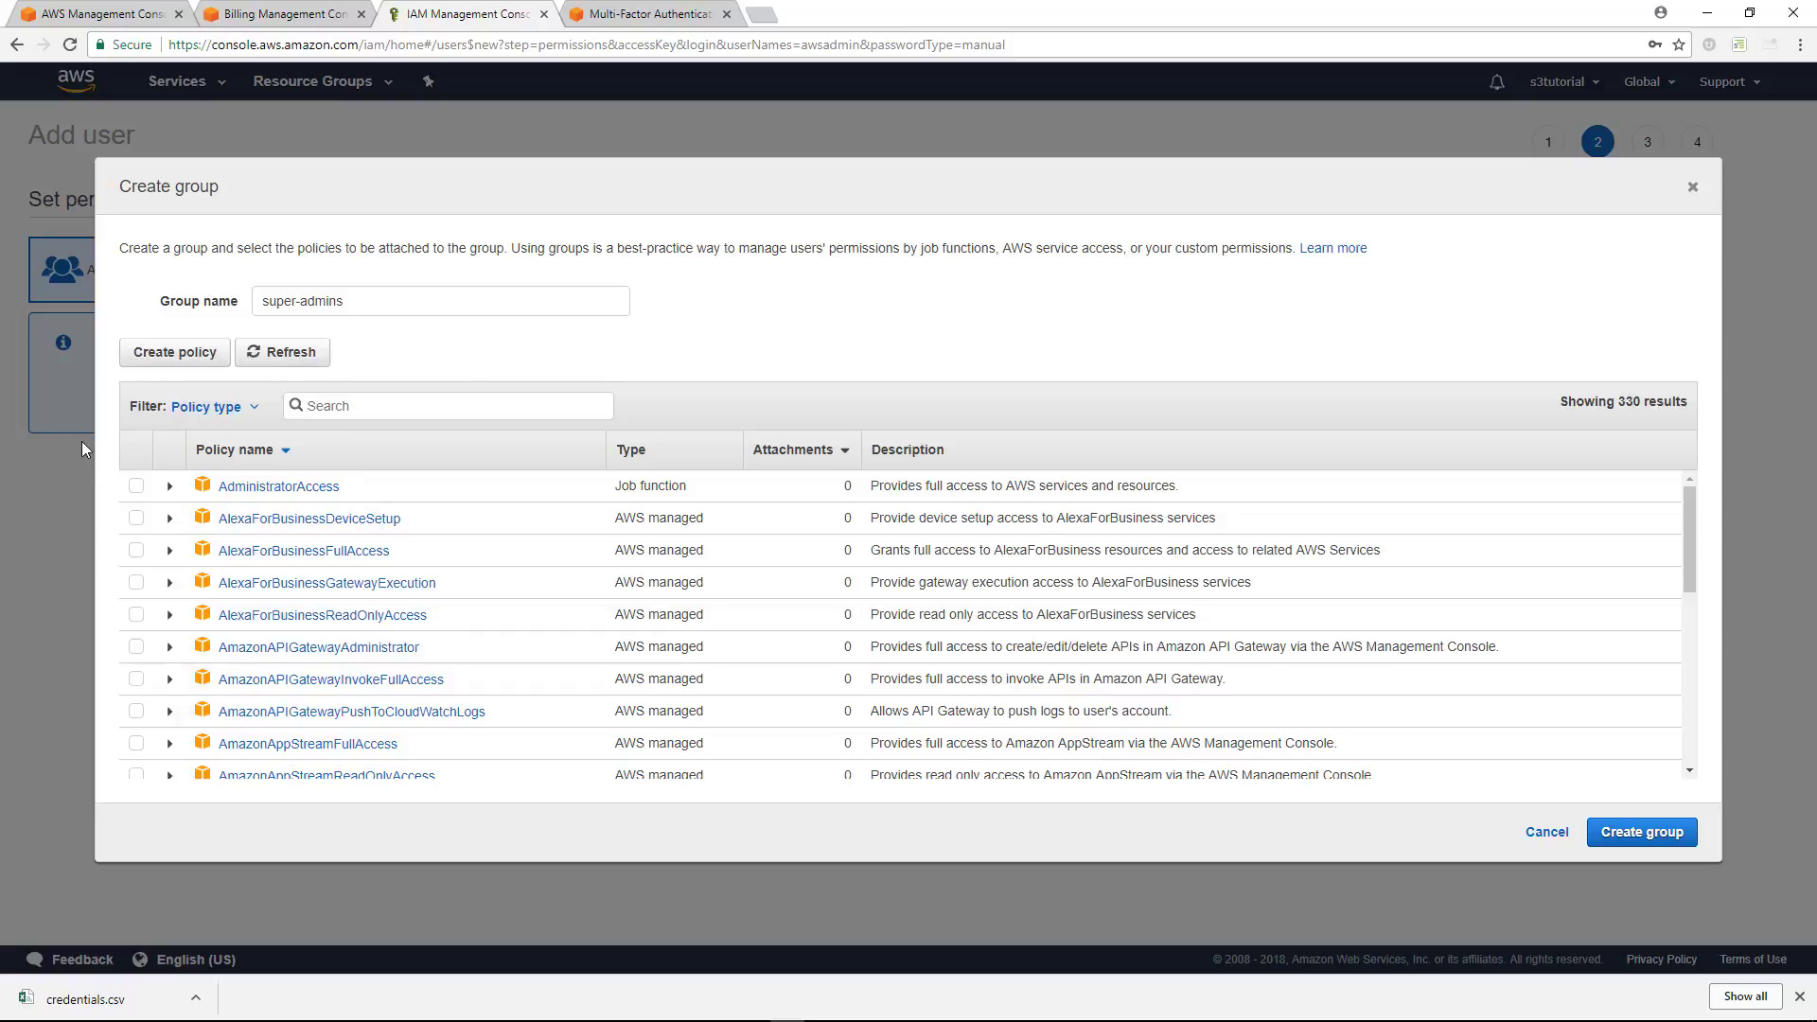
{"action": "left_click", "coordinate": [137, 489]}
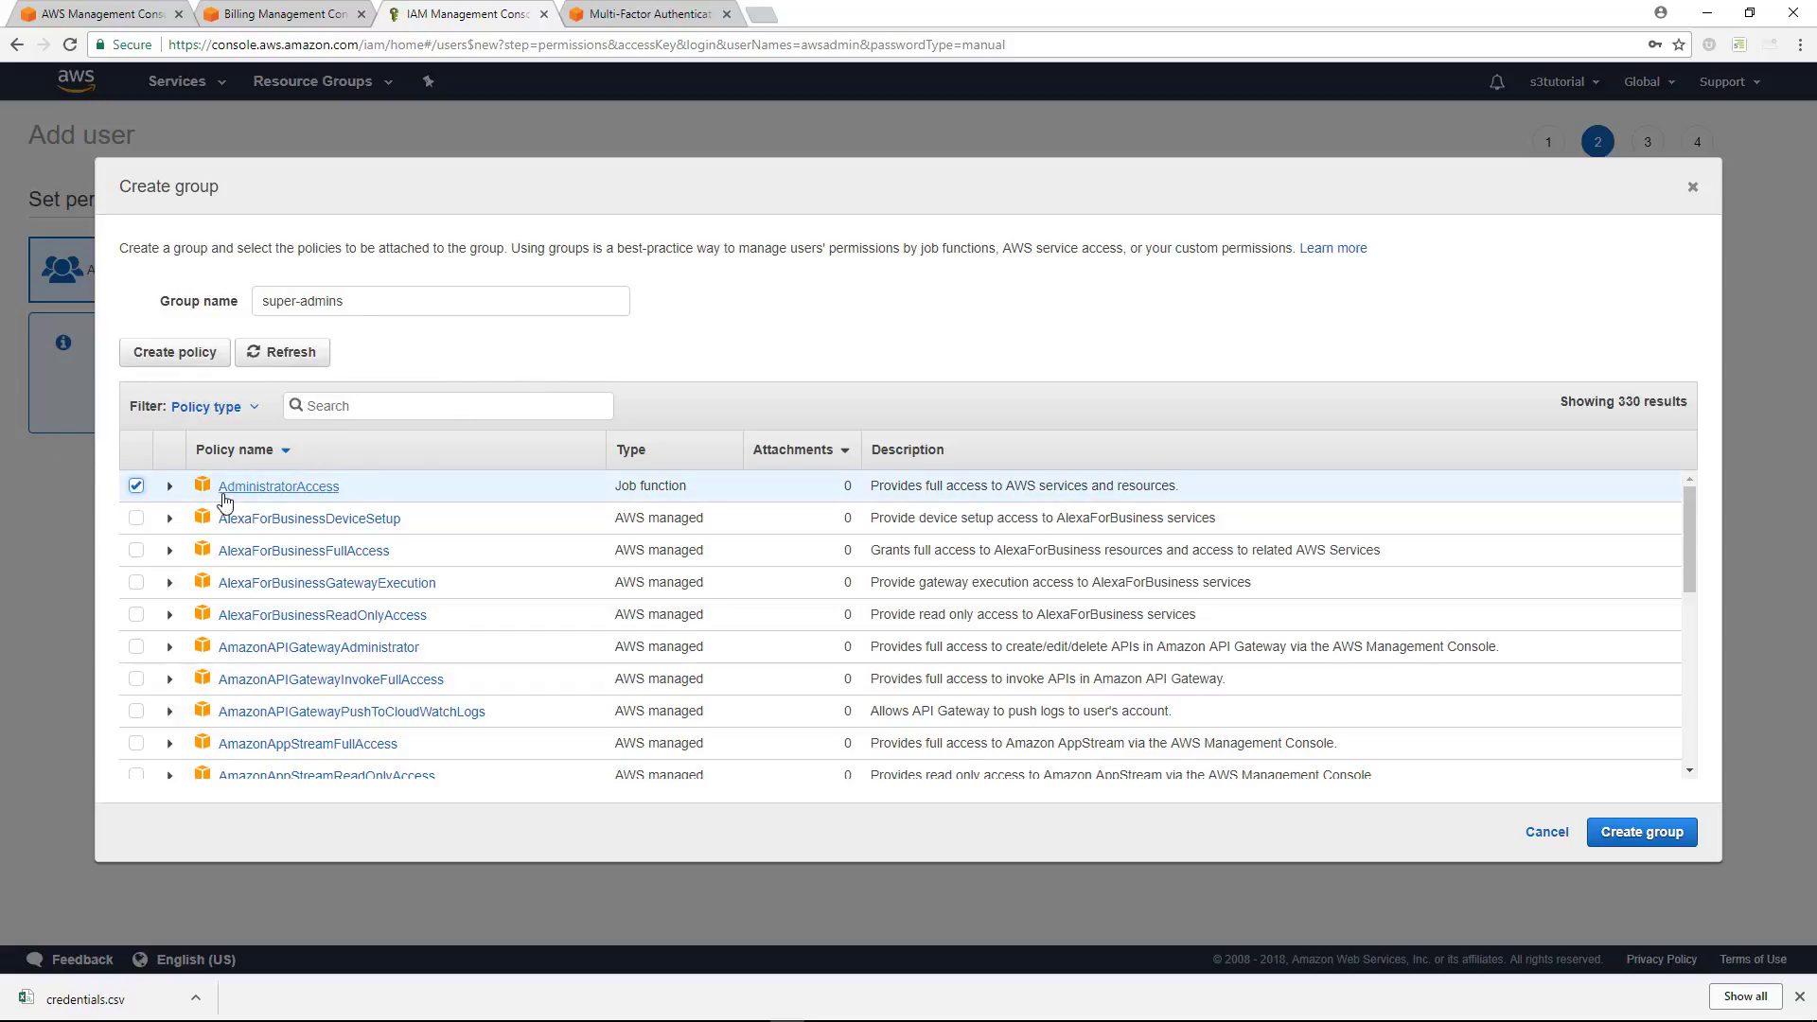
{"action": "left_click", "coordinate": [1640, 834]}
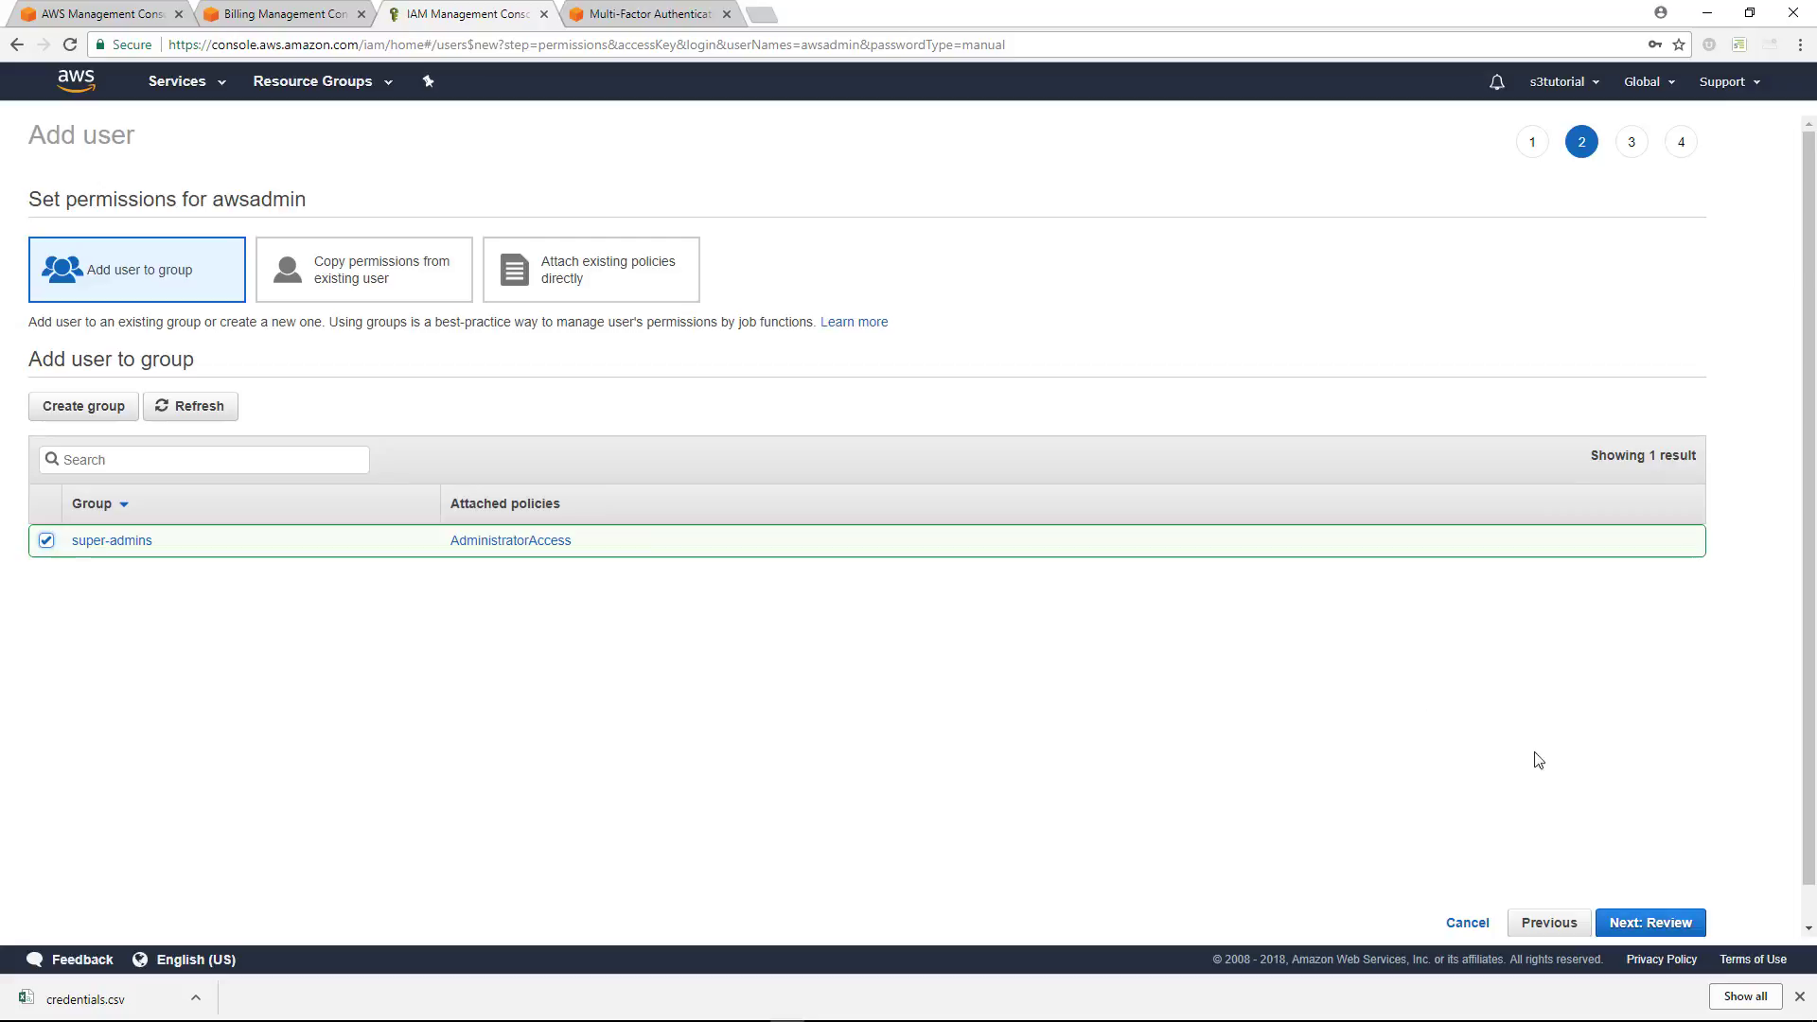
{"action": "left_click", "coordinate": [1663, 941]}
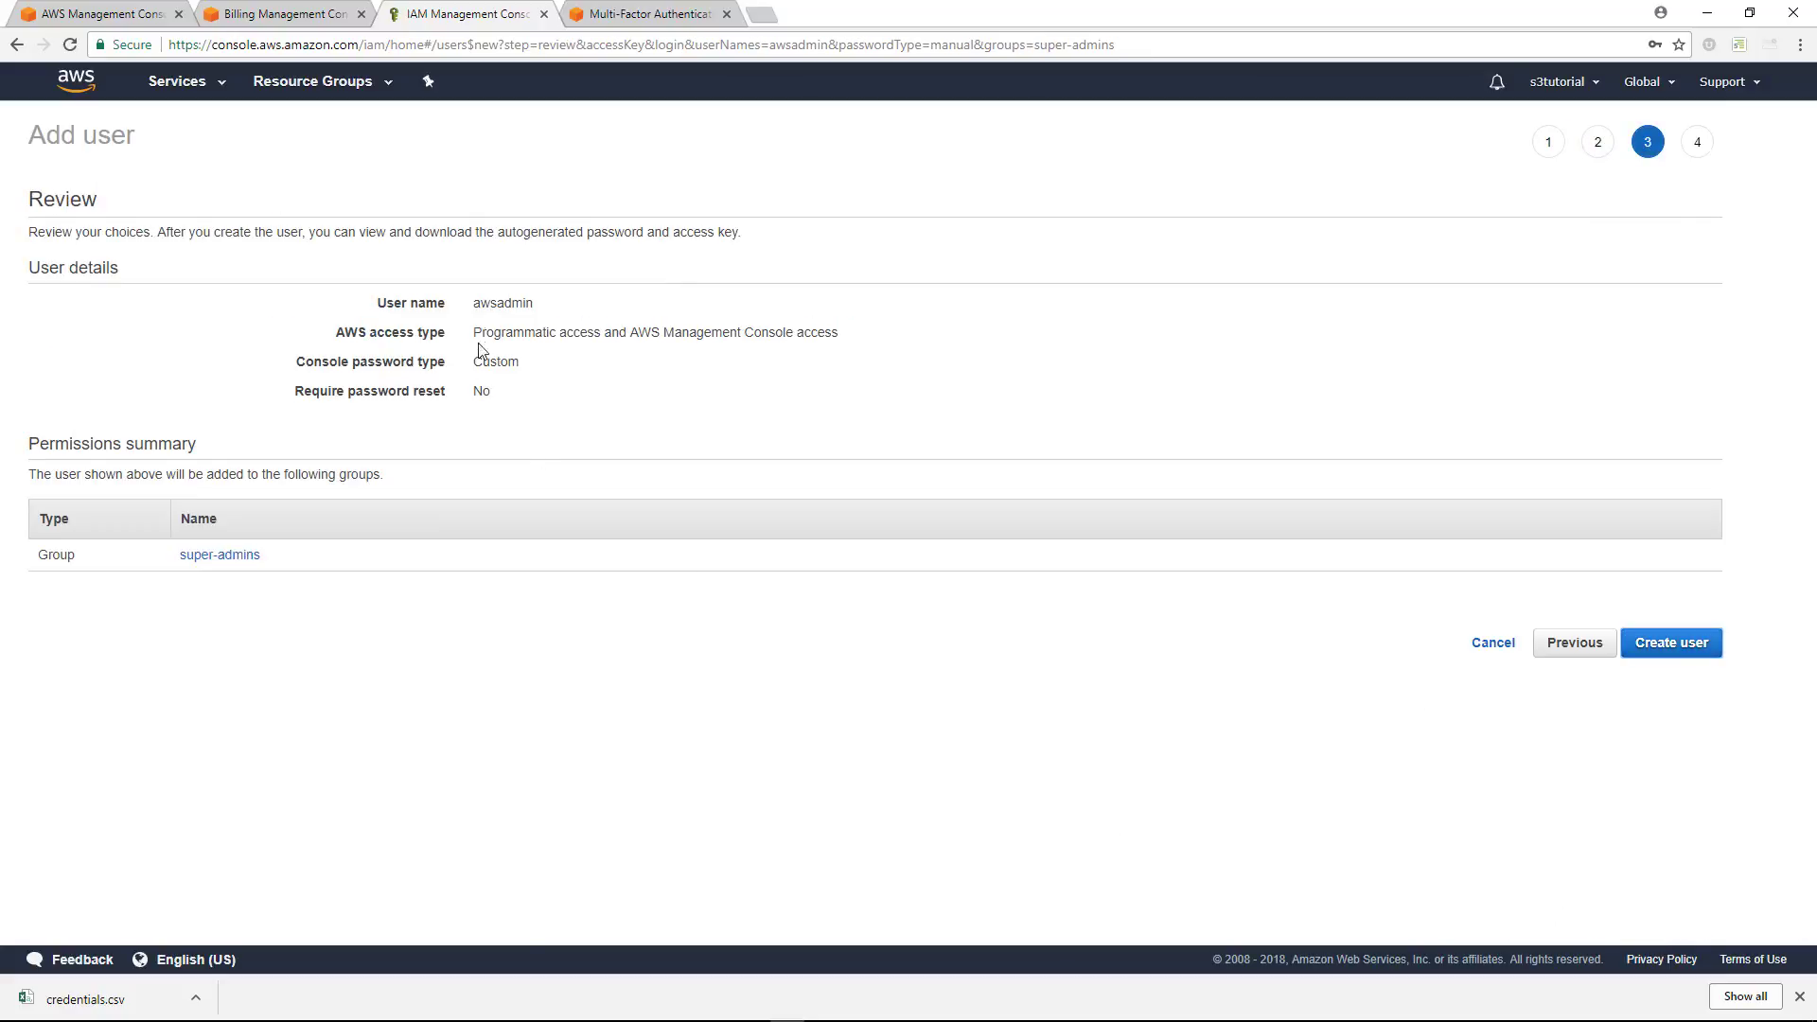
Create the awsadmin user from the Review page and download its credentials .csv file
{"action": "double_click", "coordinate": [494, 303]}
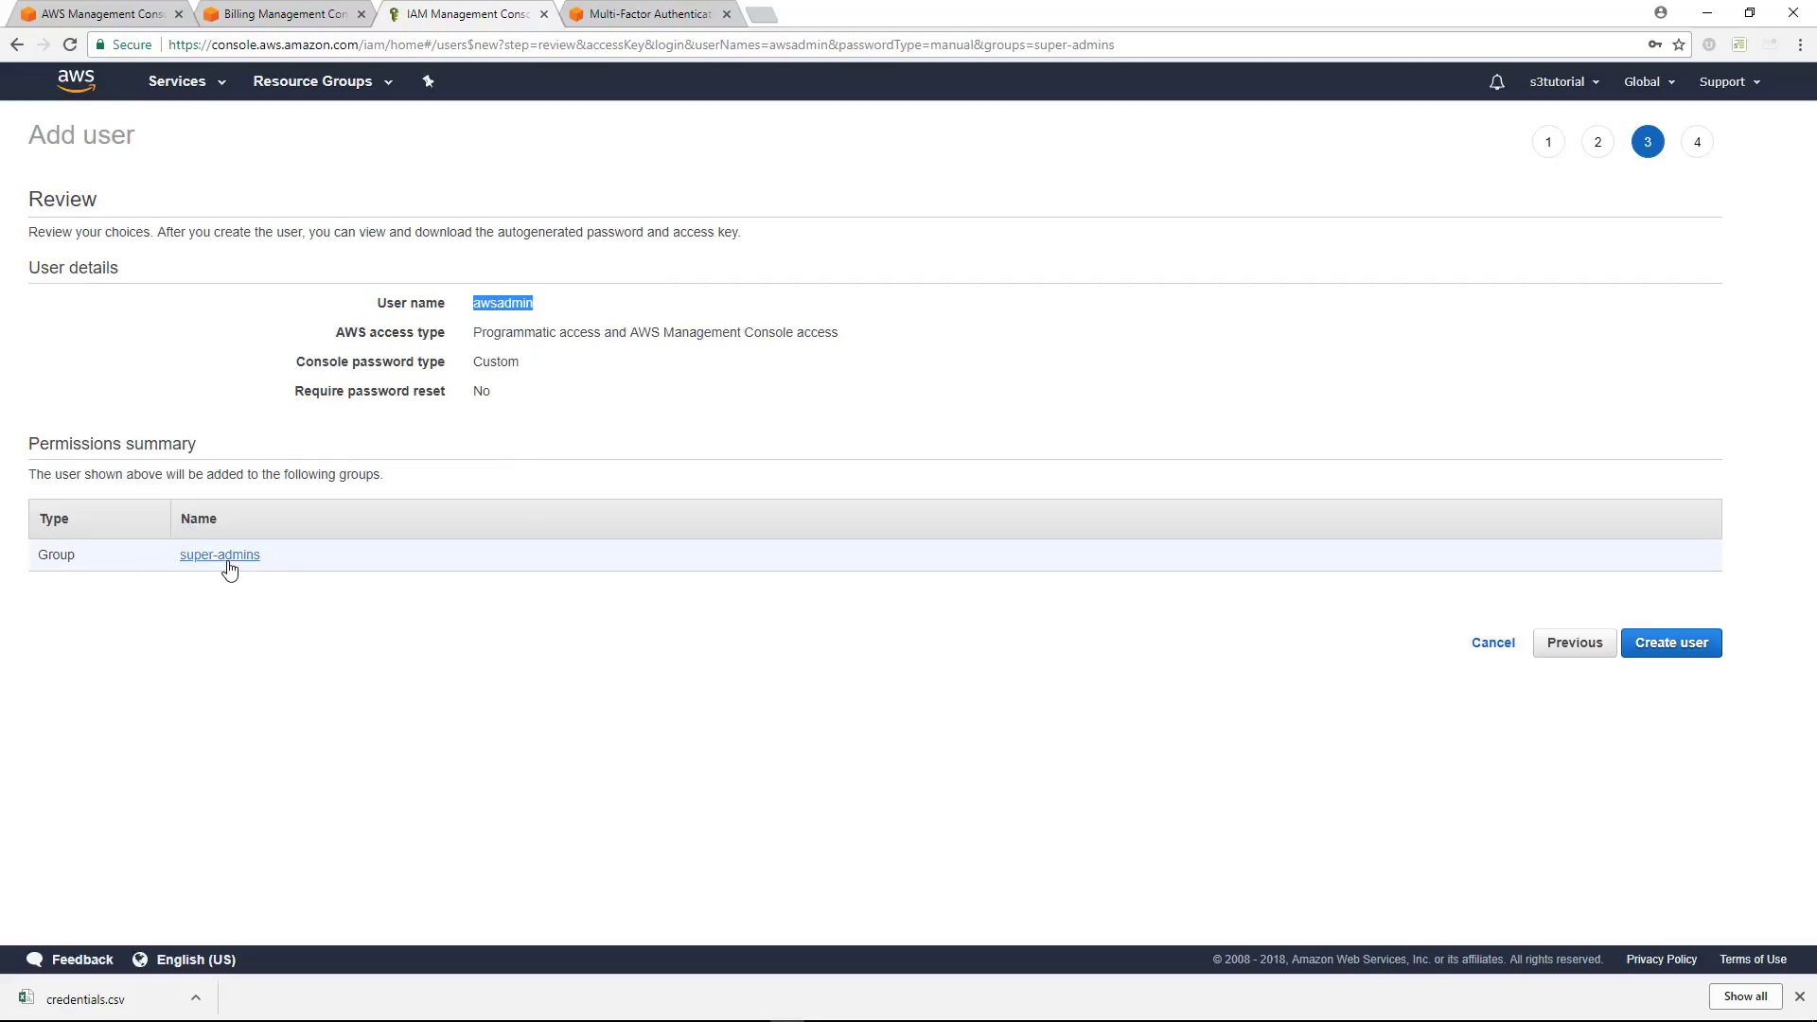
{"action": "left_click", "coordinate": [1670, 654]}
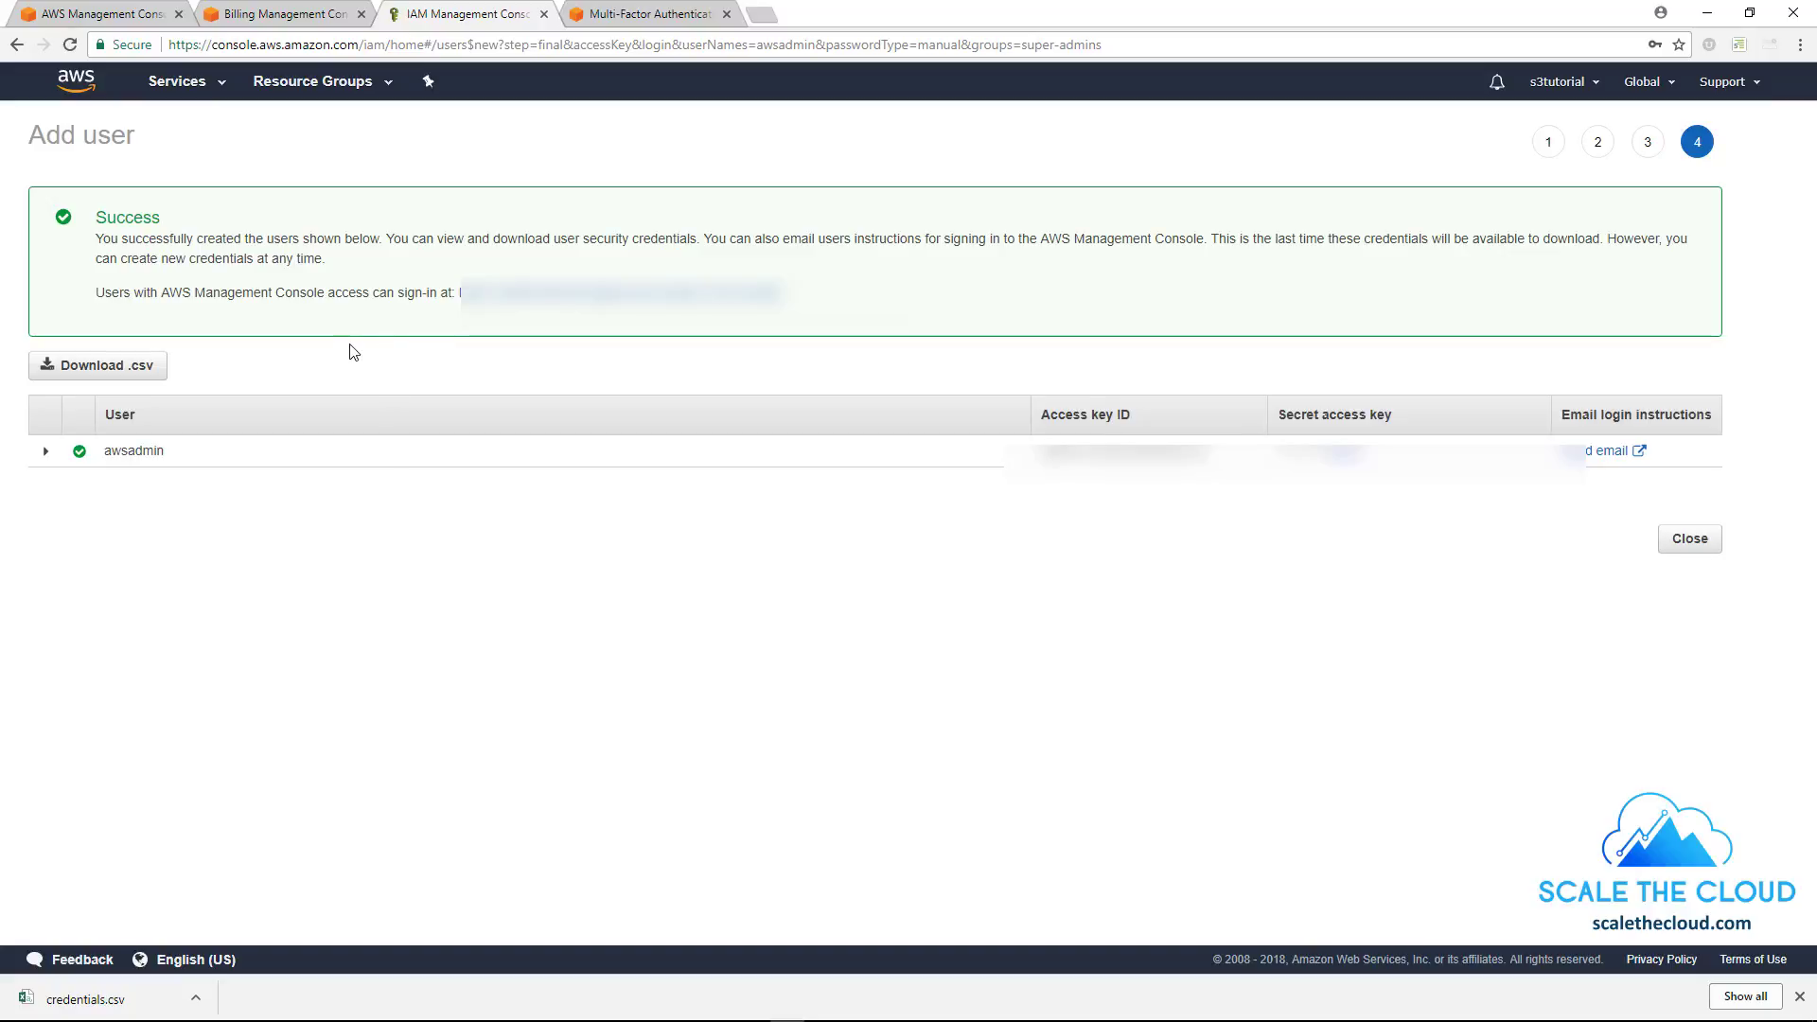
{"action": "left_click", "coordinate": [81, 369]}
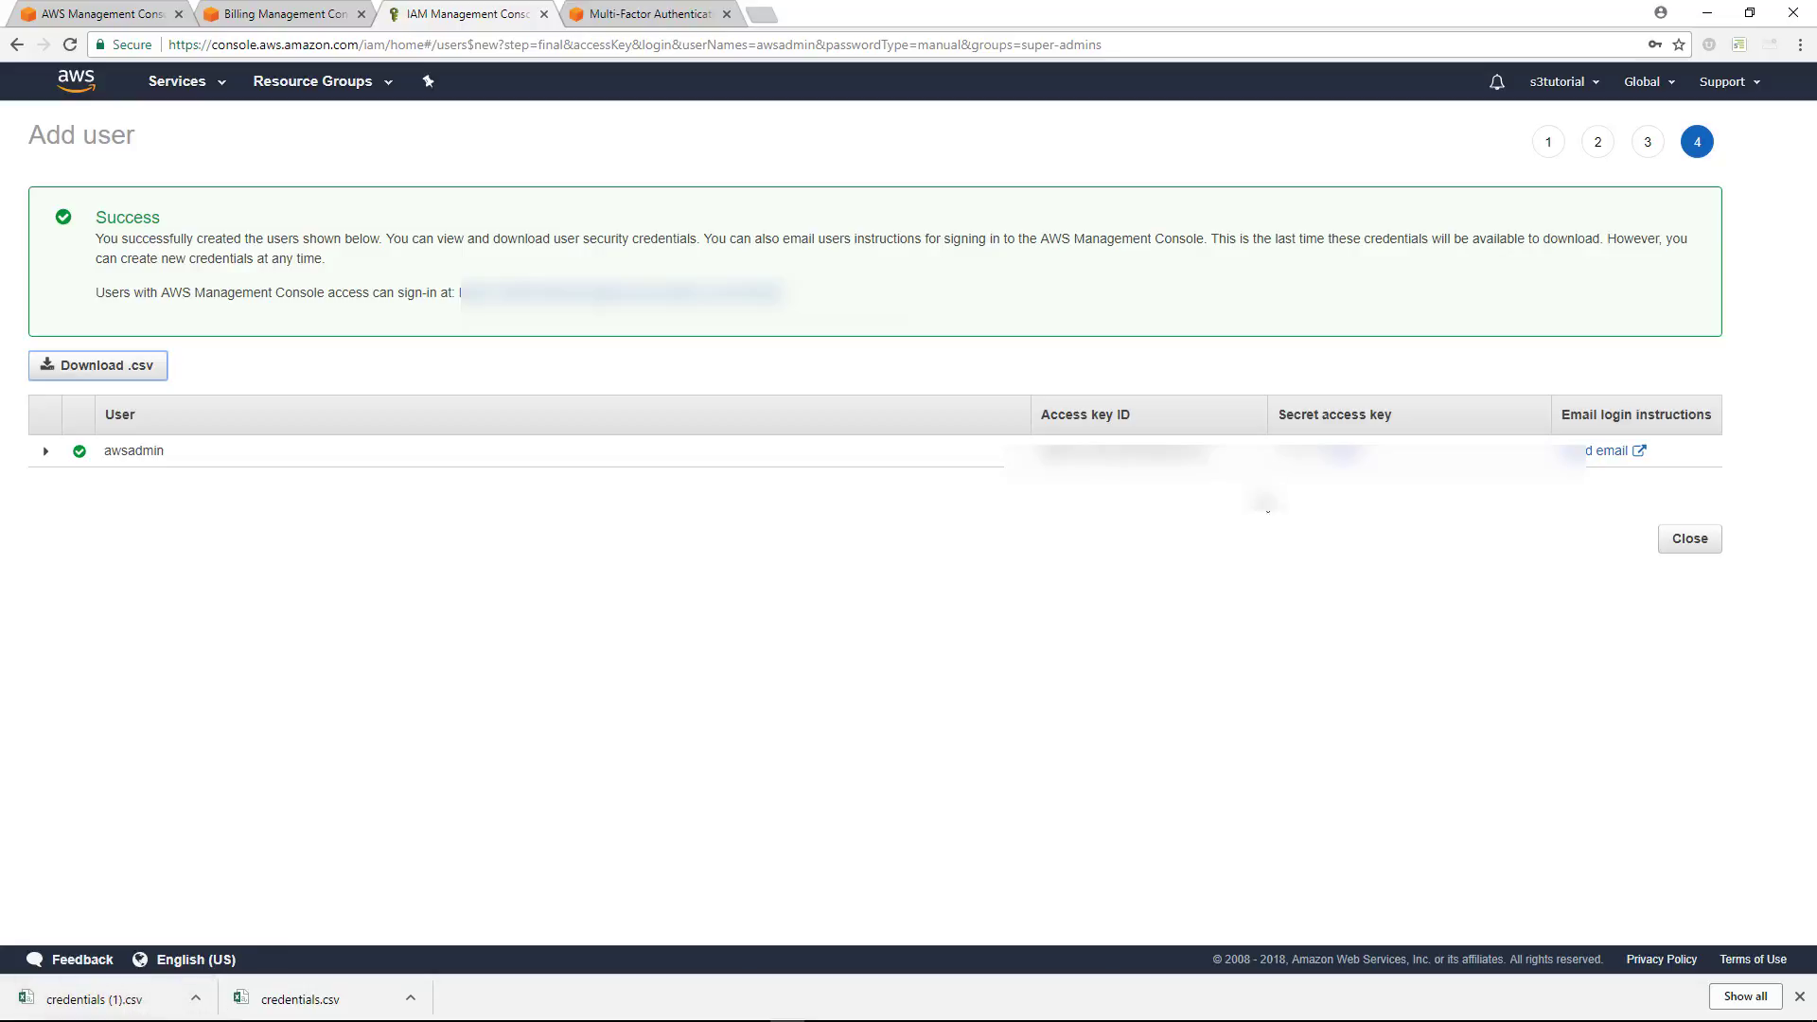
Reveal awsadmin's secret access key, close the wizard, and return to the IAM dashboard at 4 of 5
{"action": "left_click", "coordinate": [1348, 455]}
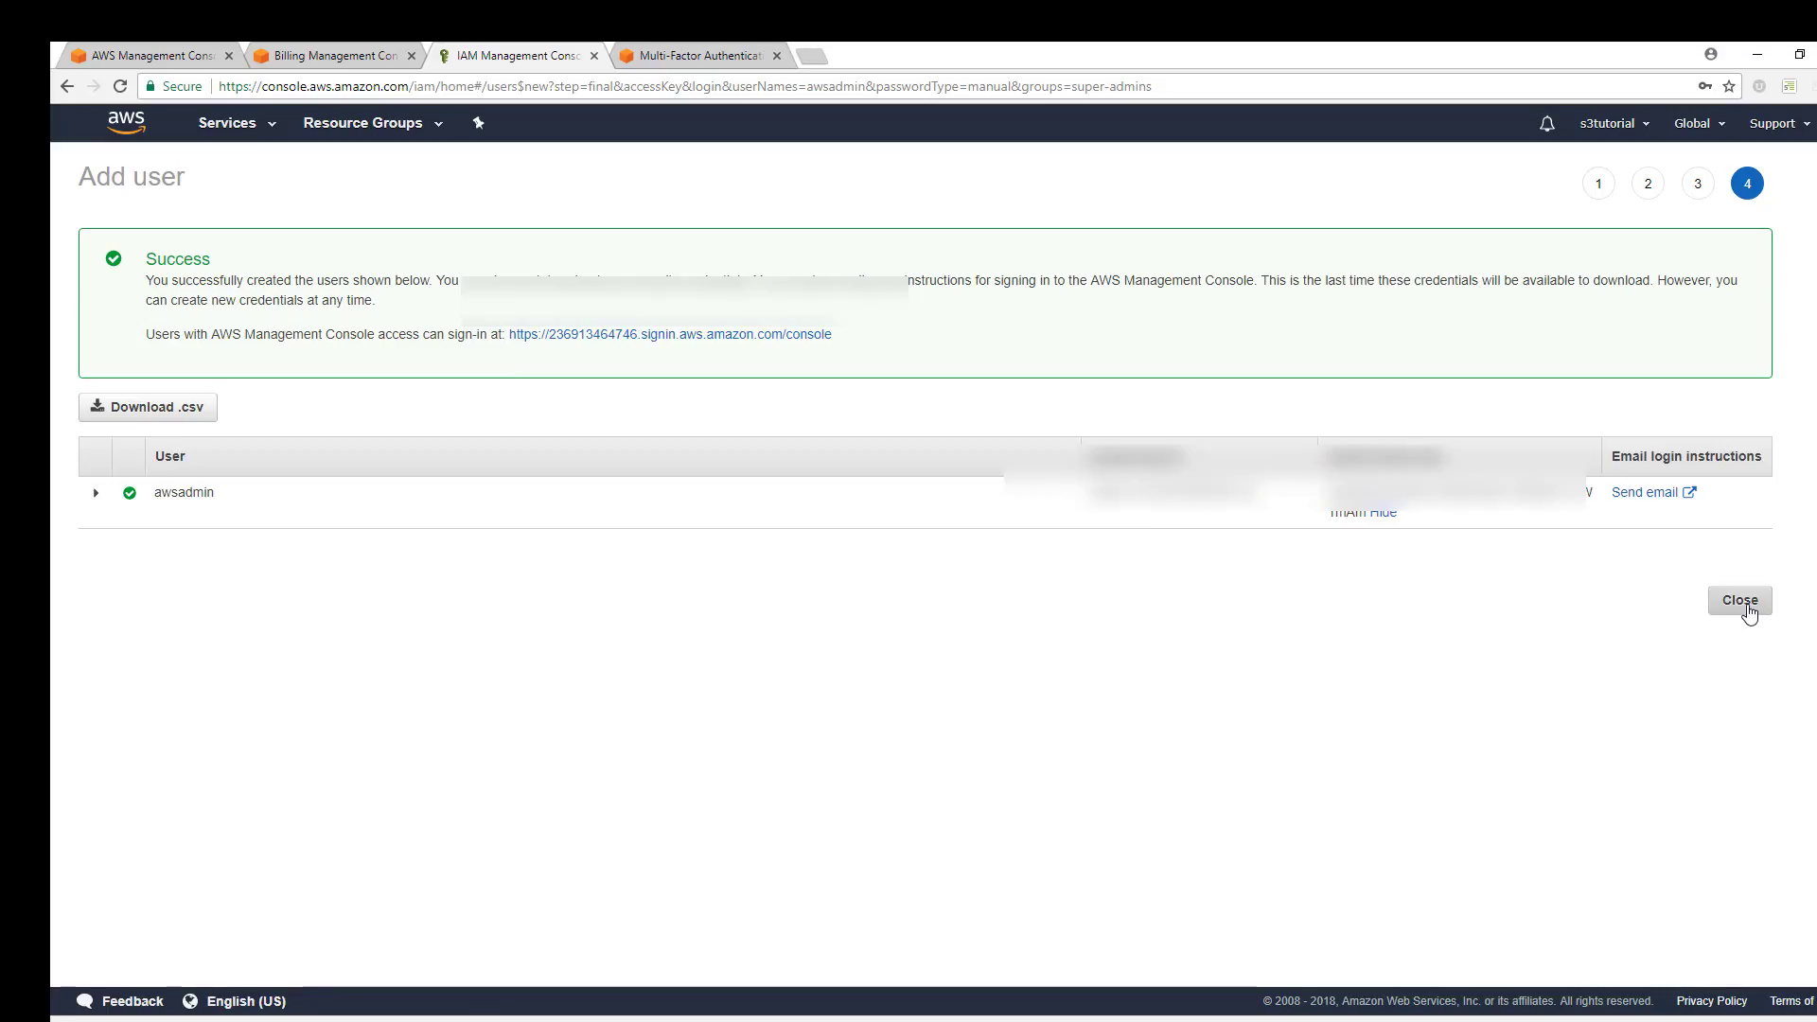
{"action": "left_click", "coordinate": [1742, 602]}
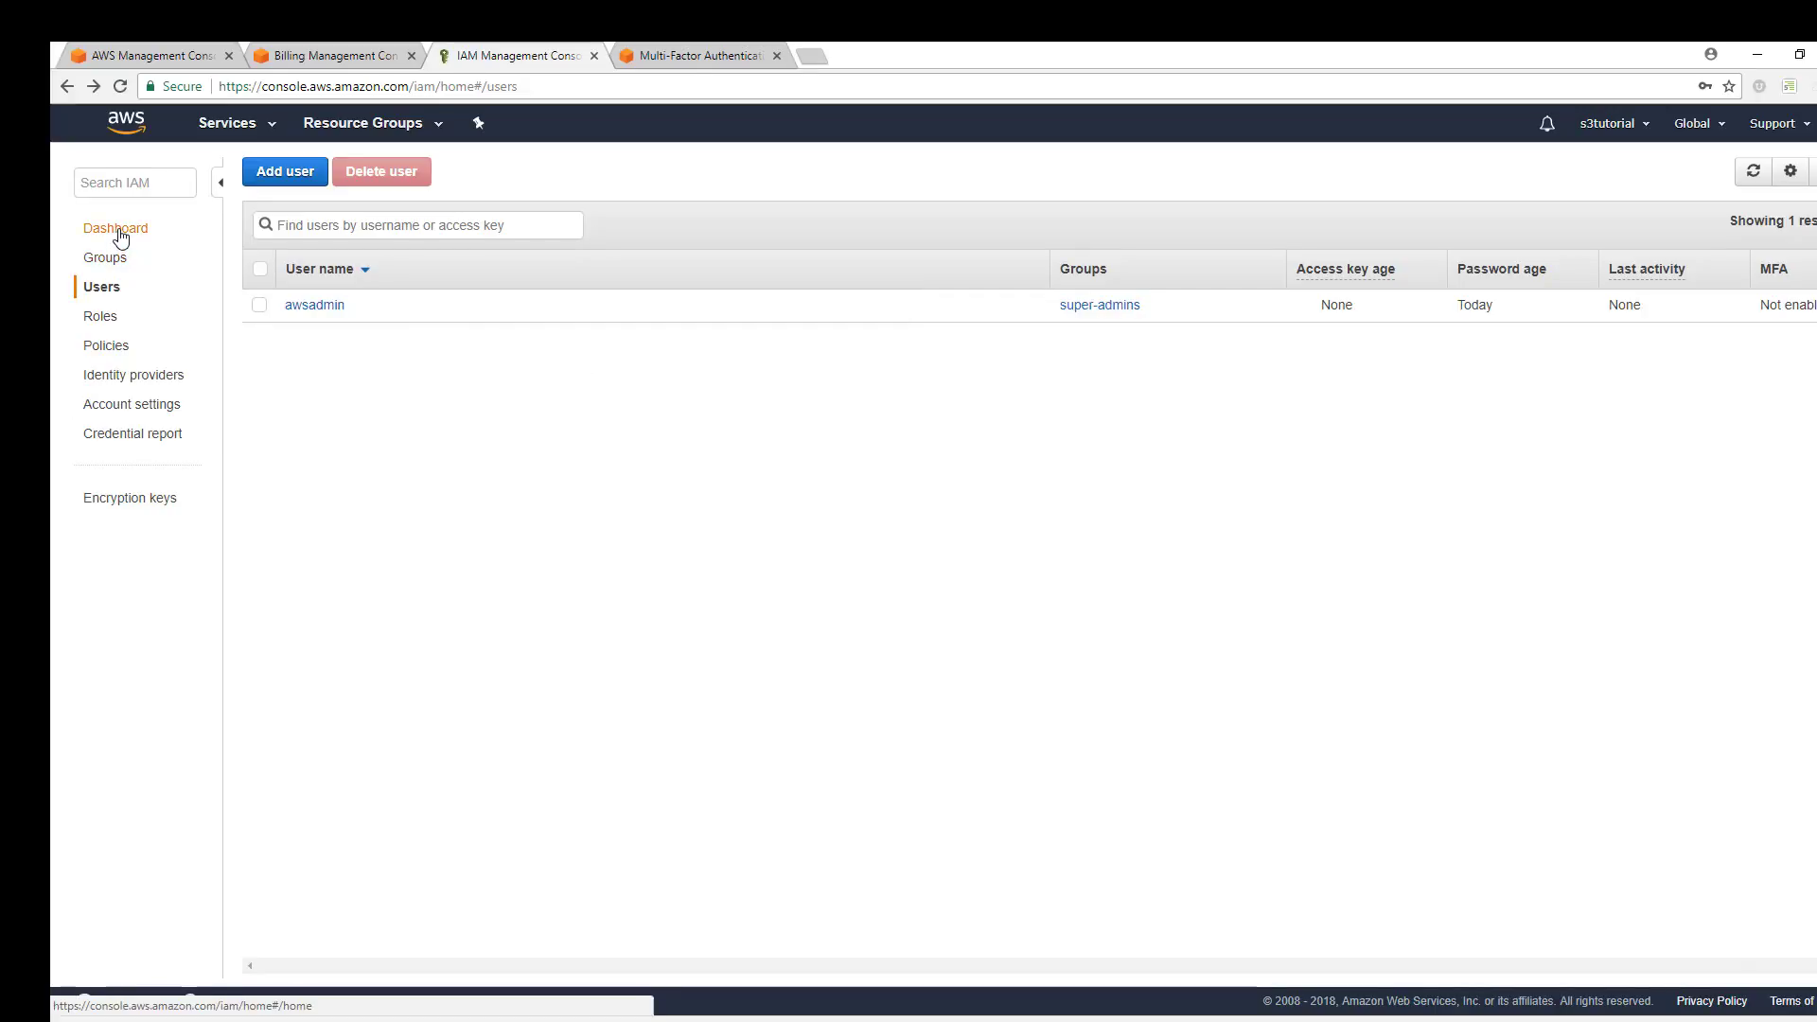
{"action": "left_click", "coordinate": [120, 238]}
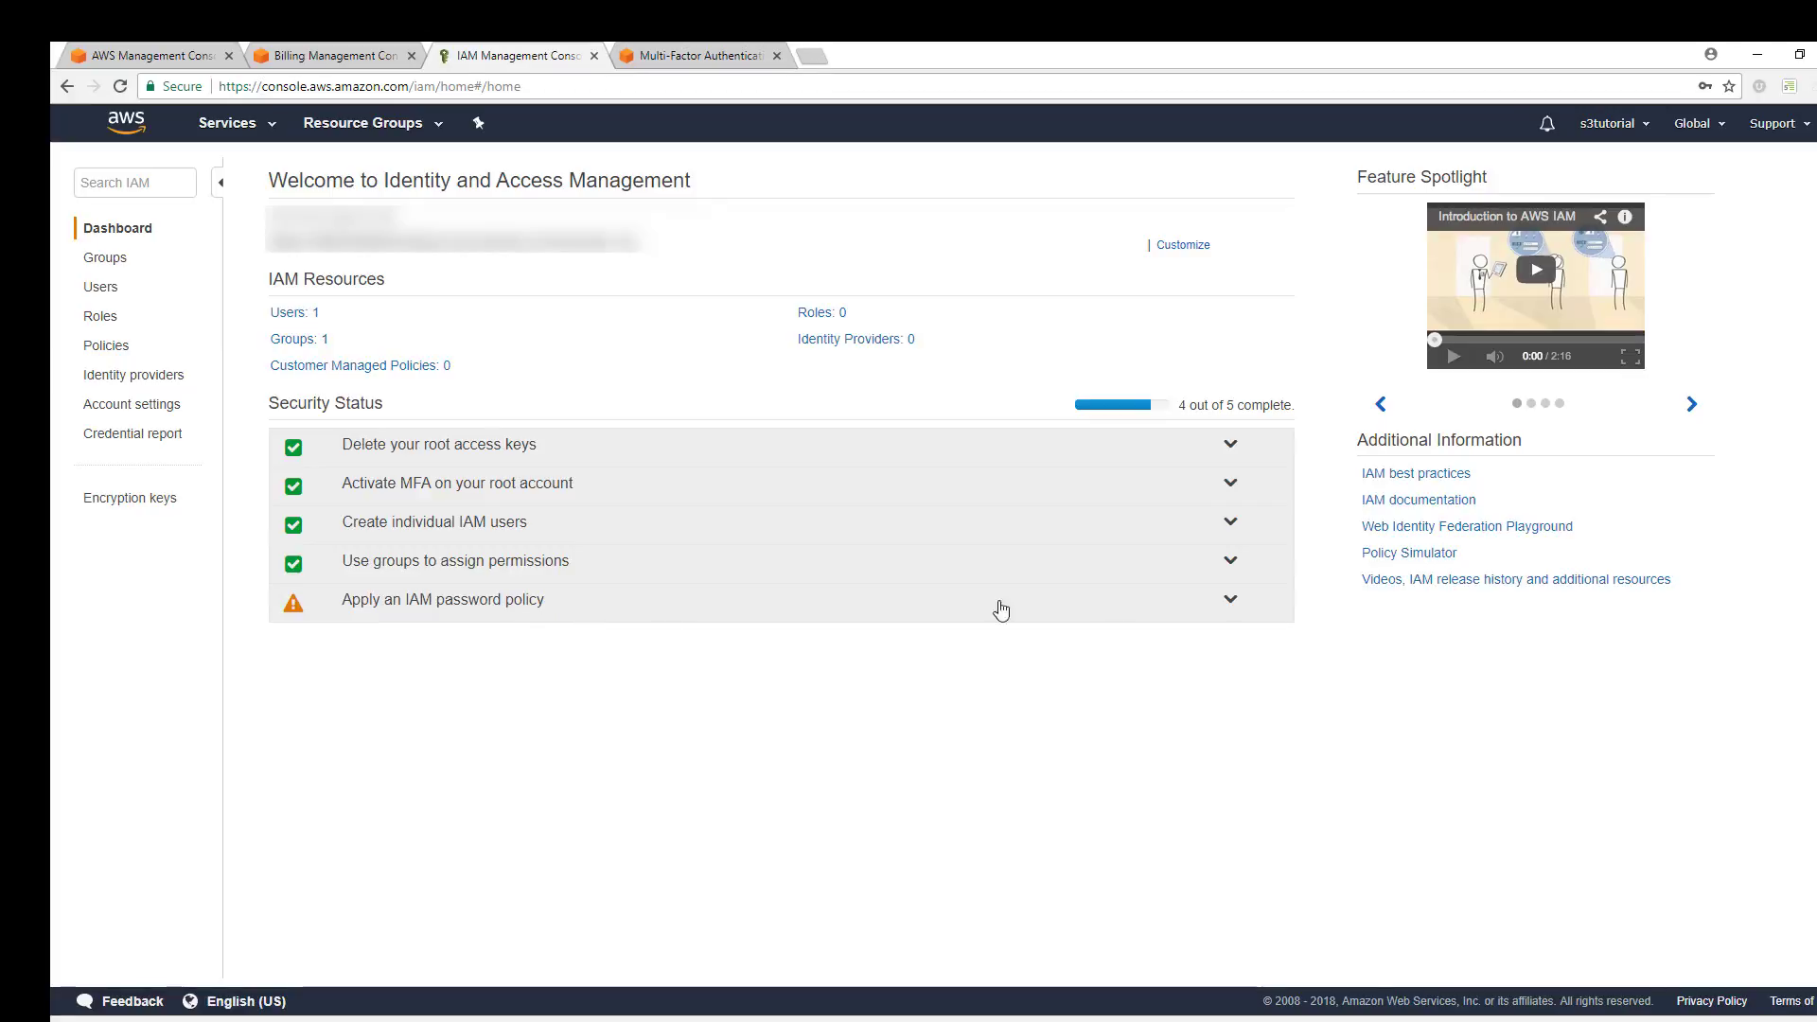
Open Manage Password Policy from the 'Apply an IAM password policy' dashboard item
{"action": "left_click", "coordinate": [1231, 602]}
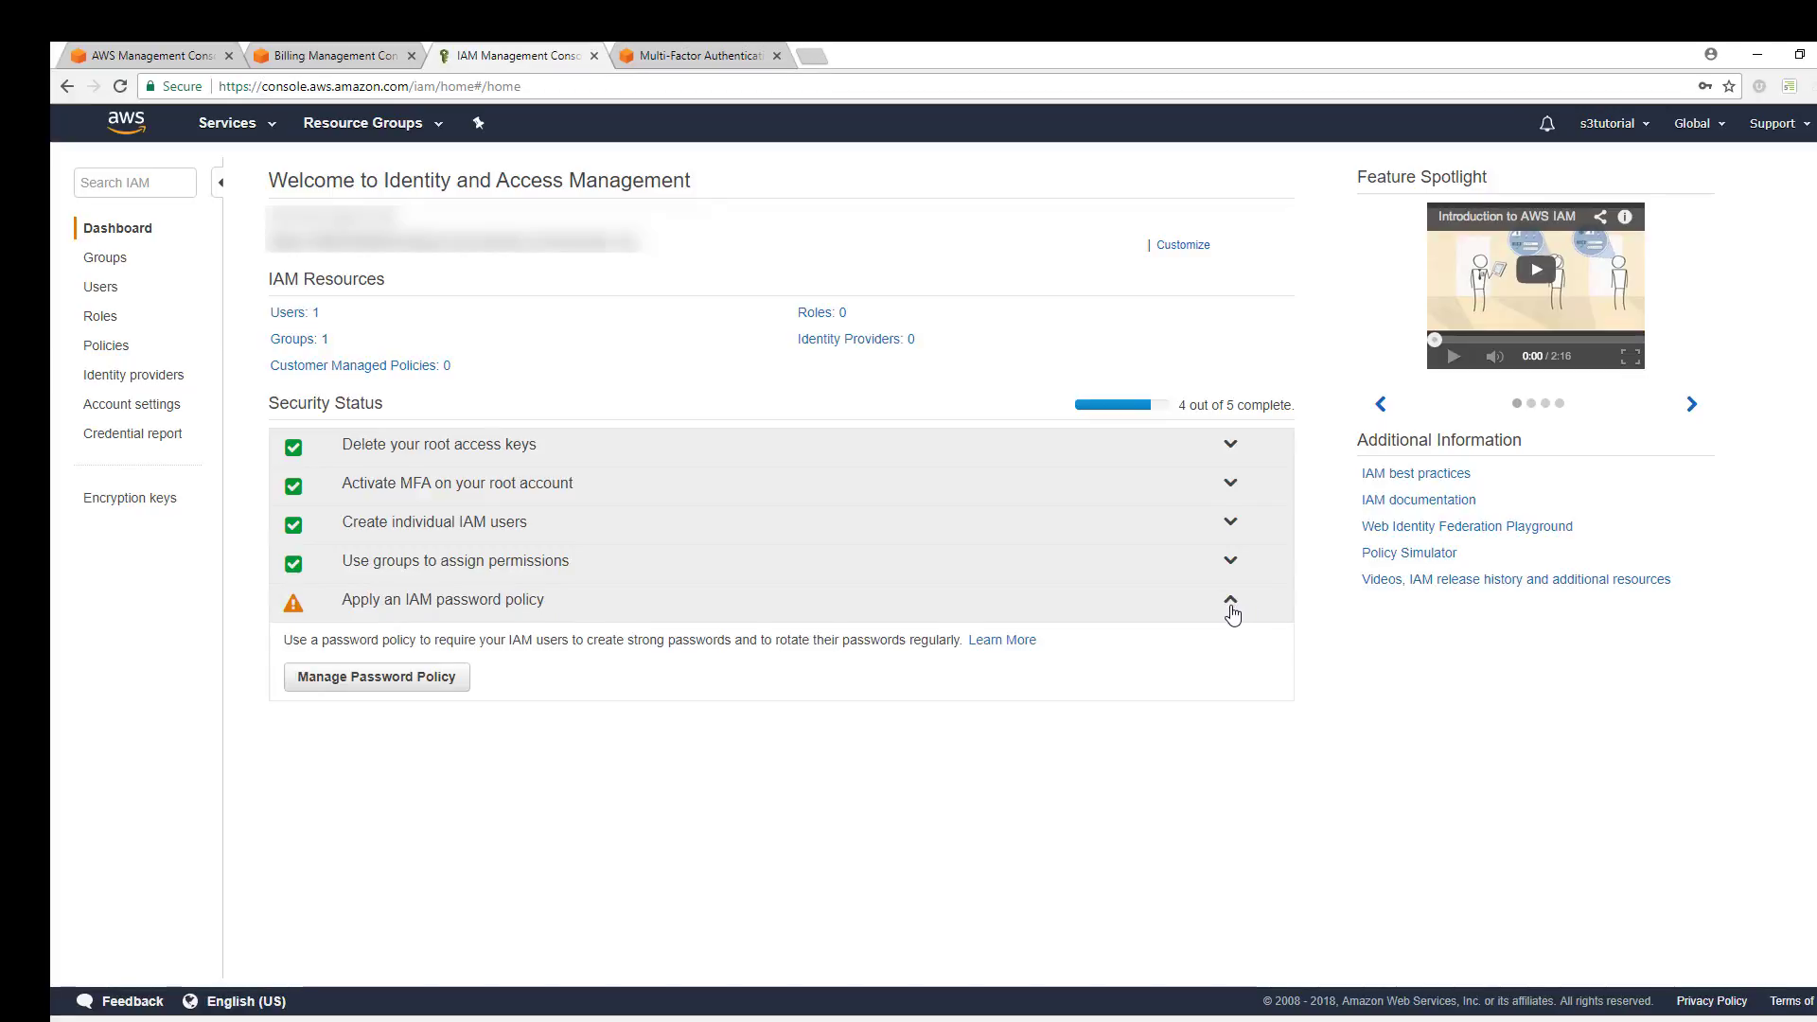
{"action": "left_click", "coordinate": [389, 680]}
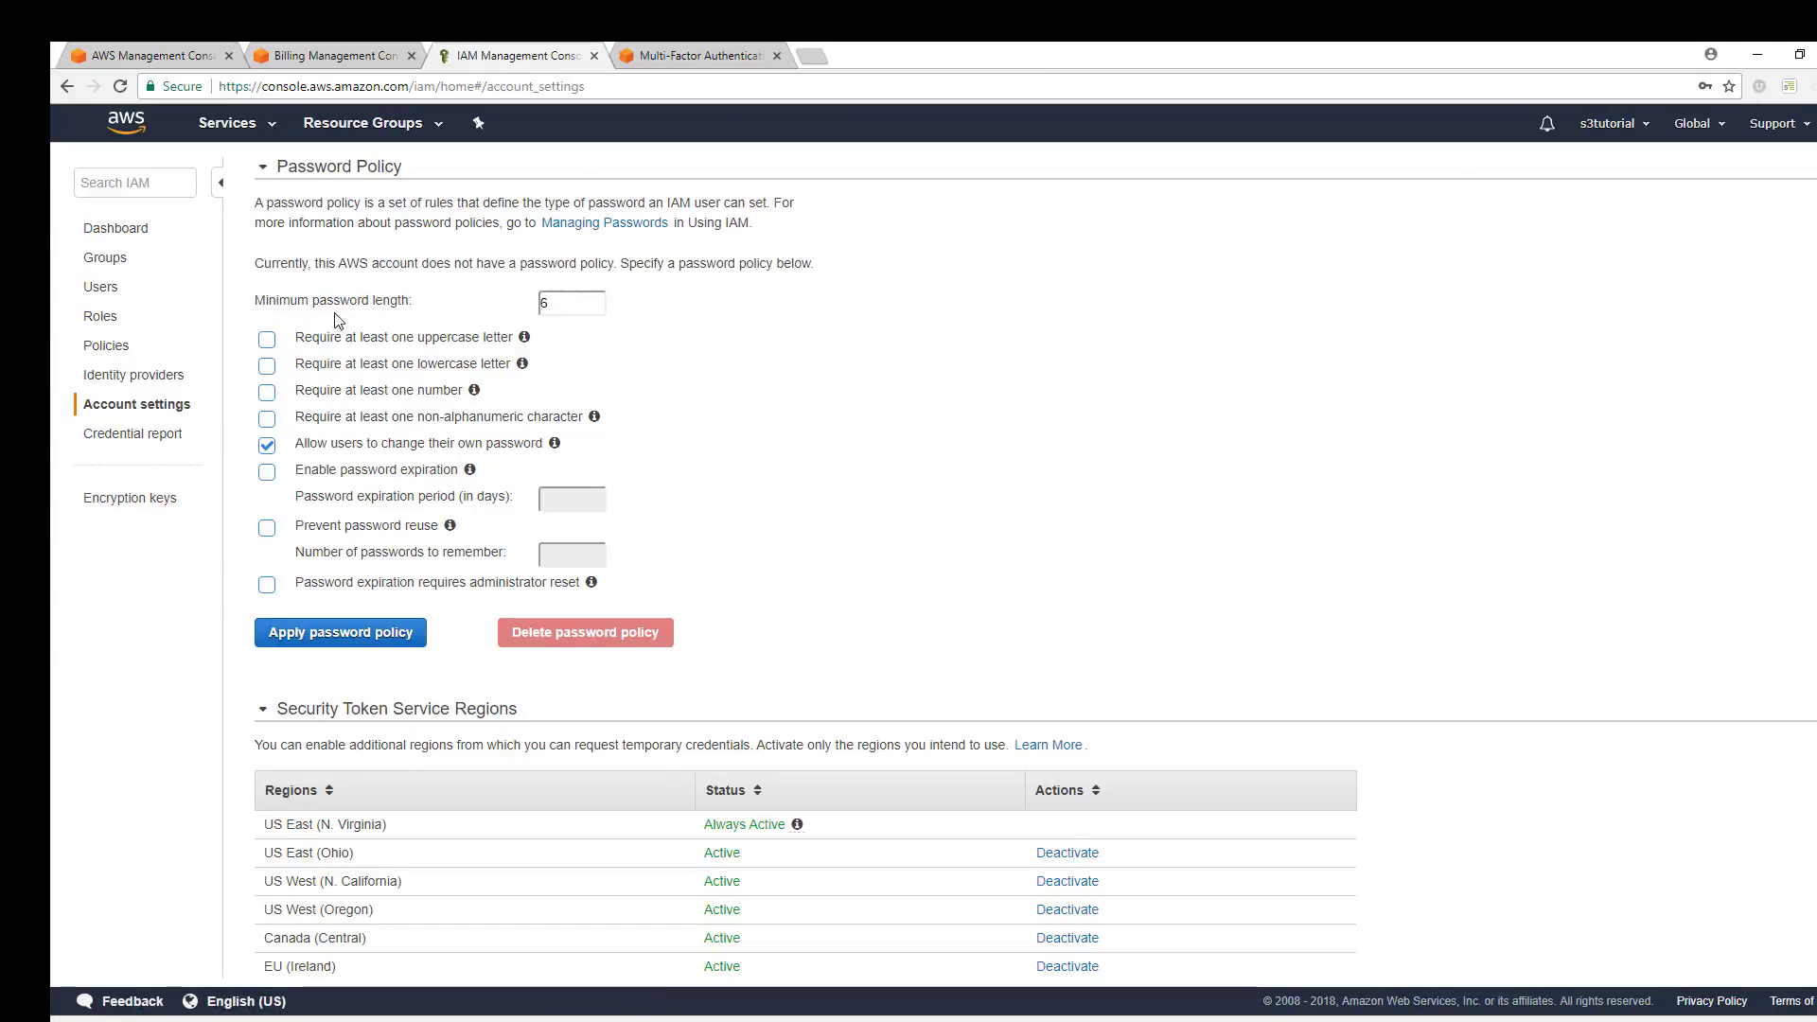
Apply a password policy requiring uppercase, lowercase and a number, reaching 5 of 5 on the dashboard
{"action": "left_click", "coordinate": [562, 306]}
{"action": "left_click", "coordinate": [833, 378]}
{"action": "left_click", "coordinate": [267, 344]}
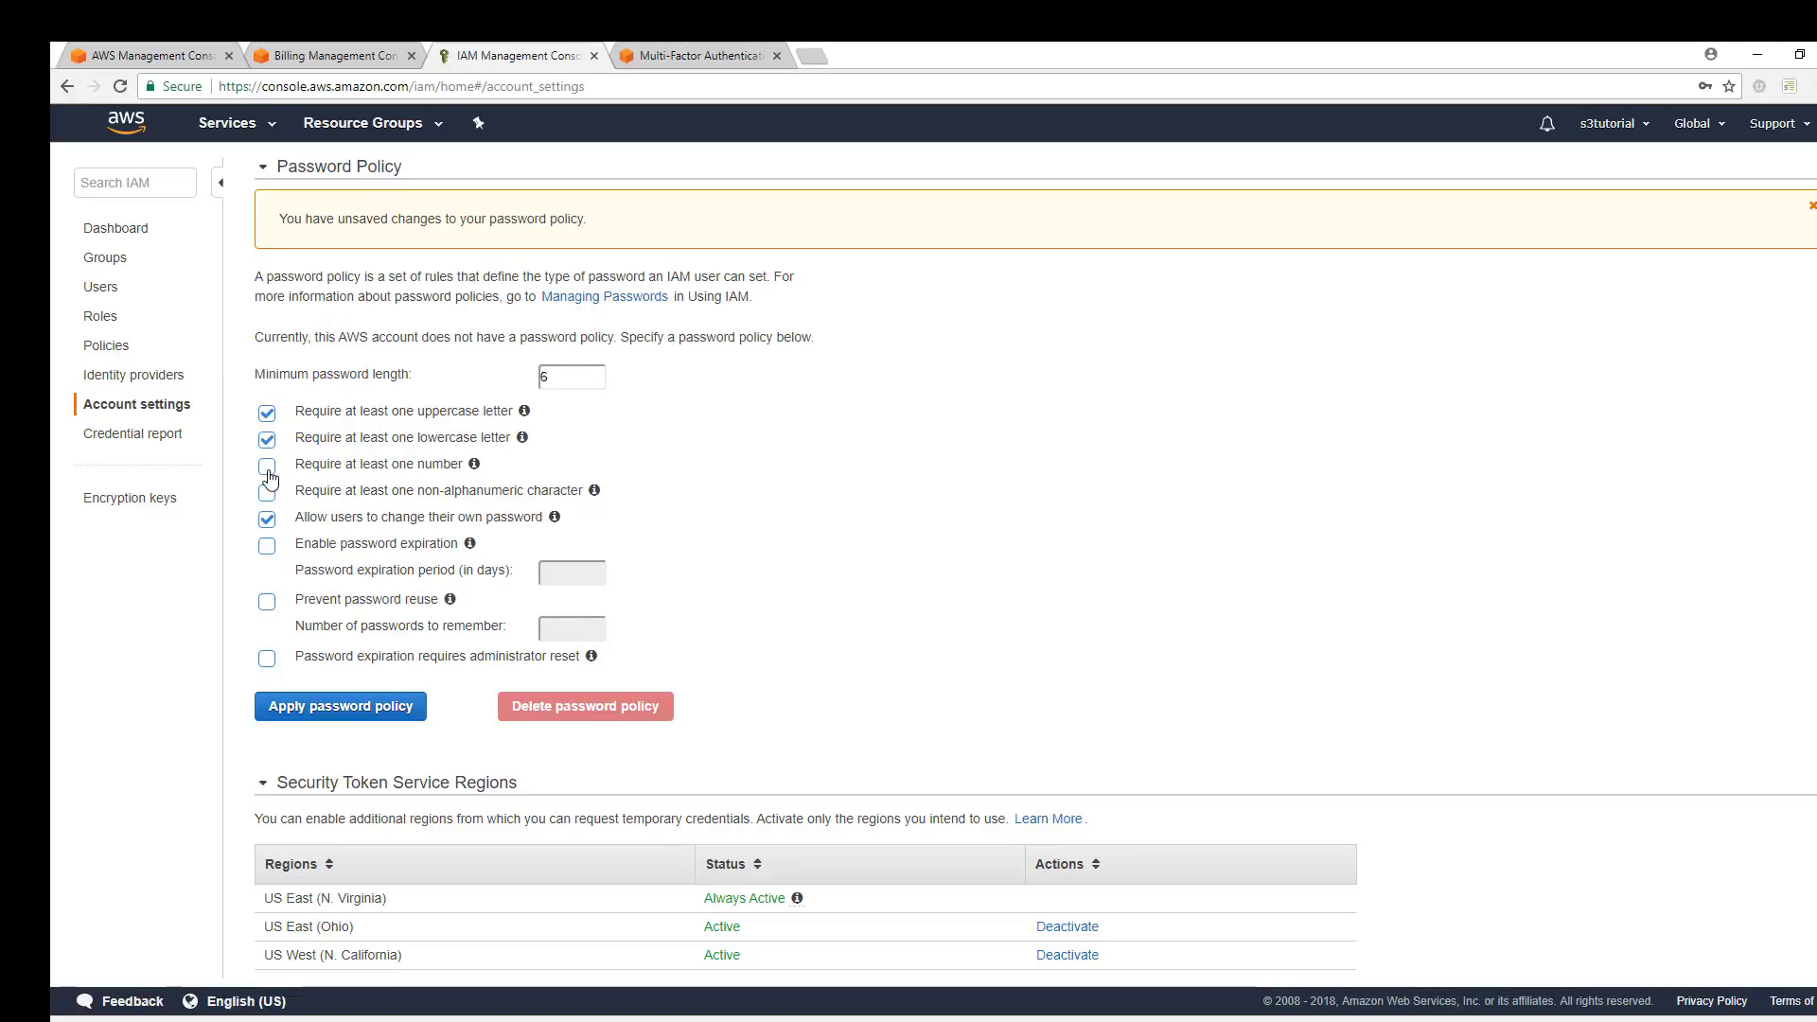
{"action": "left_click", "coordinate": [268, 468]}
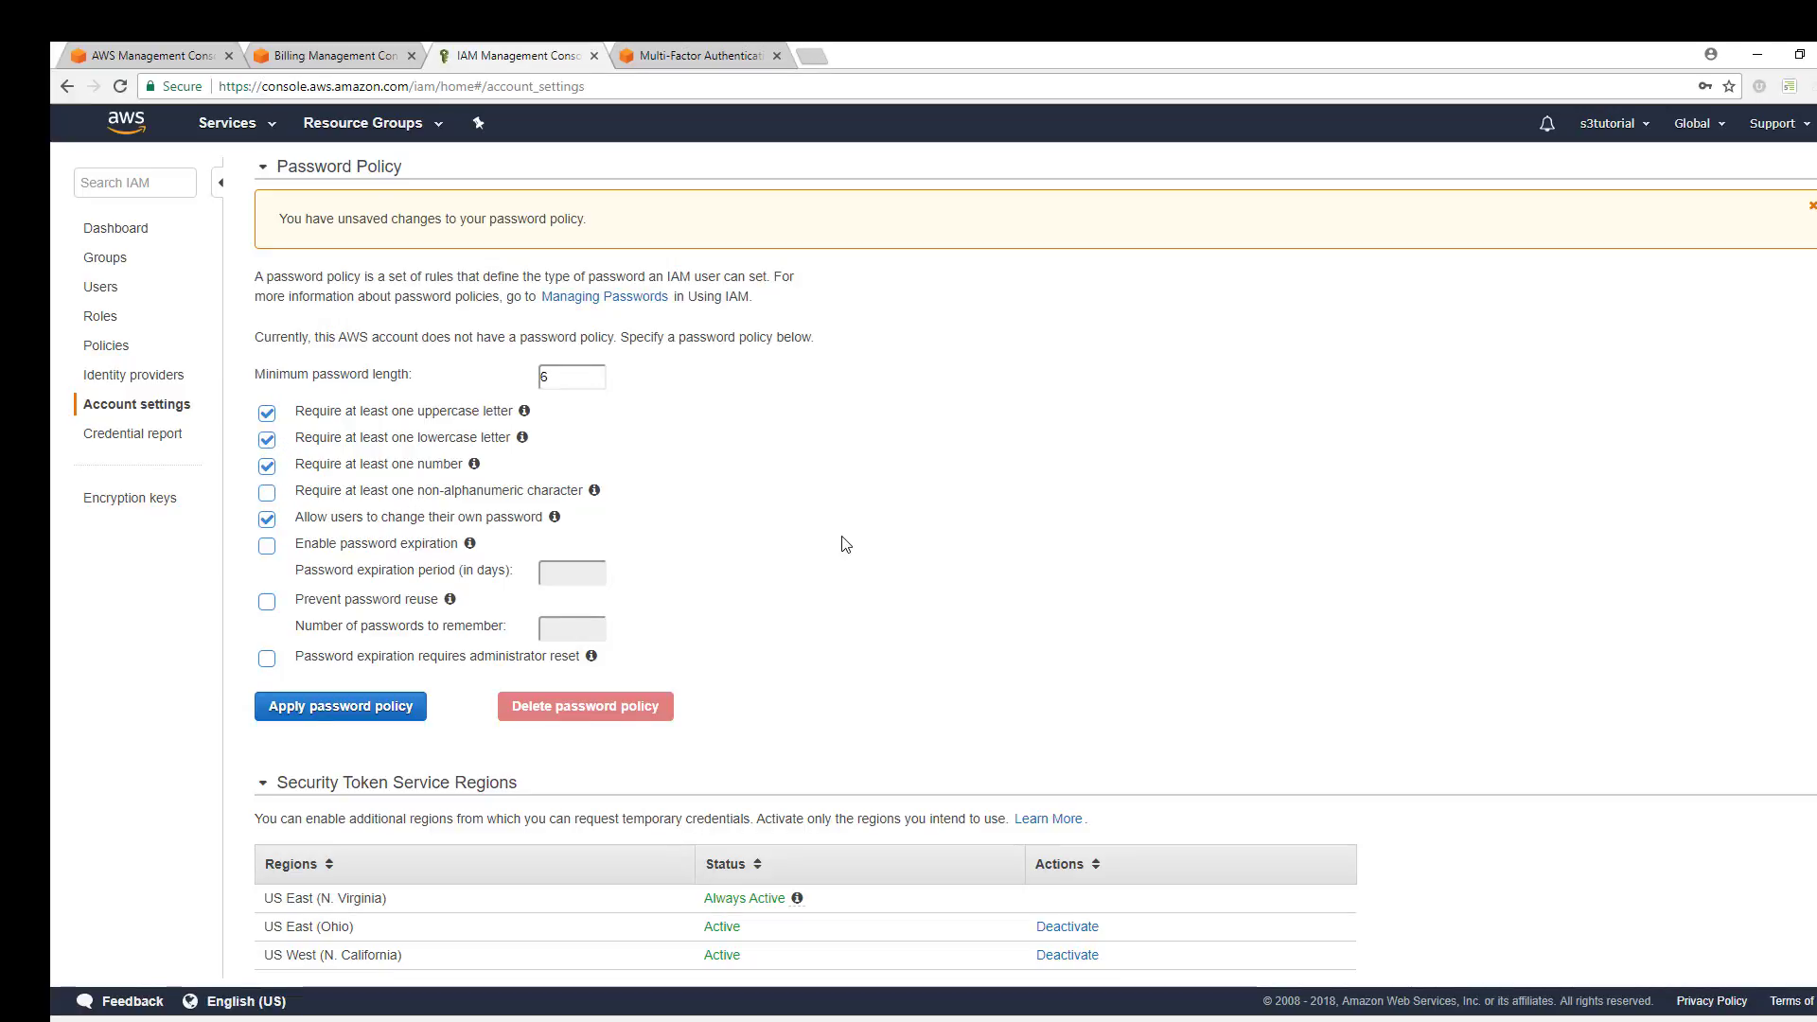
{"action": "left_click", "coordinate": [374, 710]}
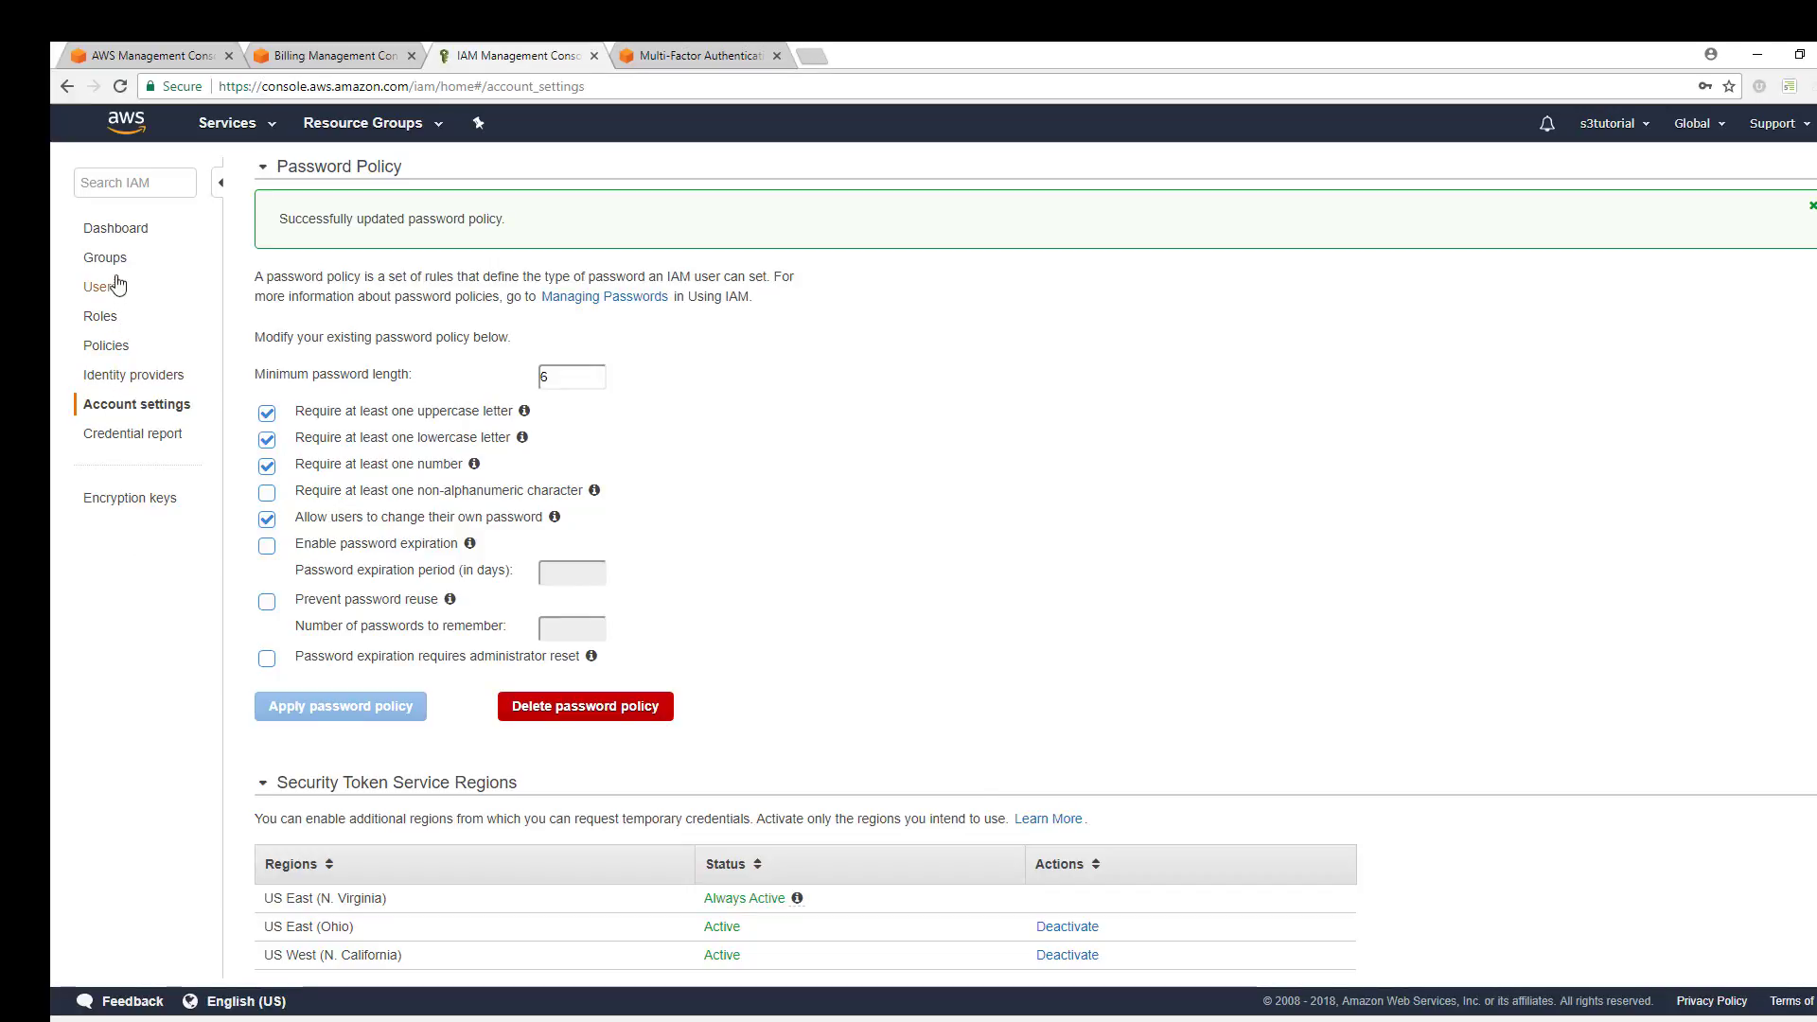
{"action": "left_click", "coordinate": [126, 245]}
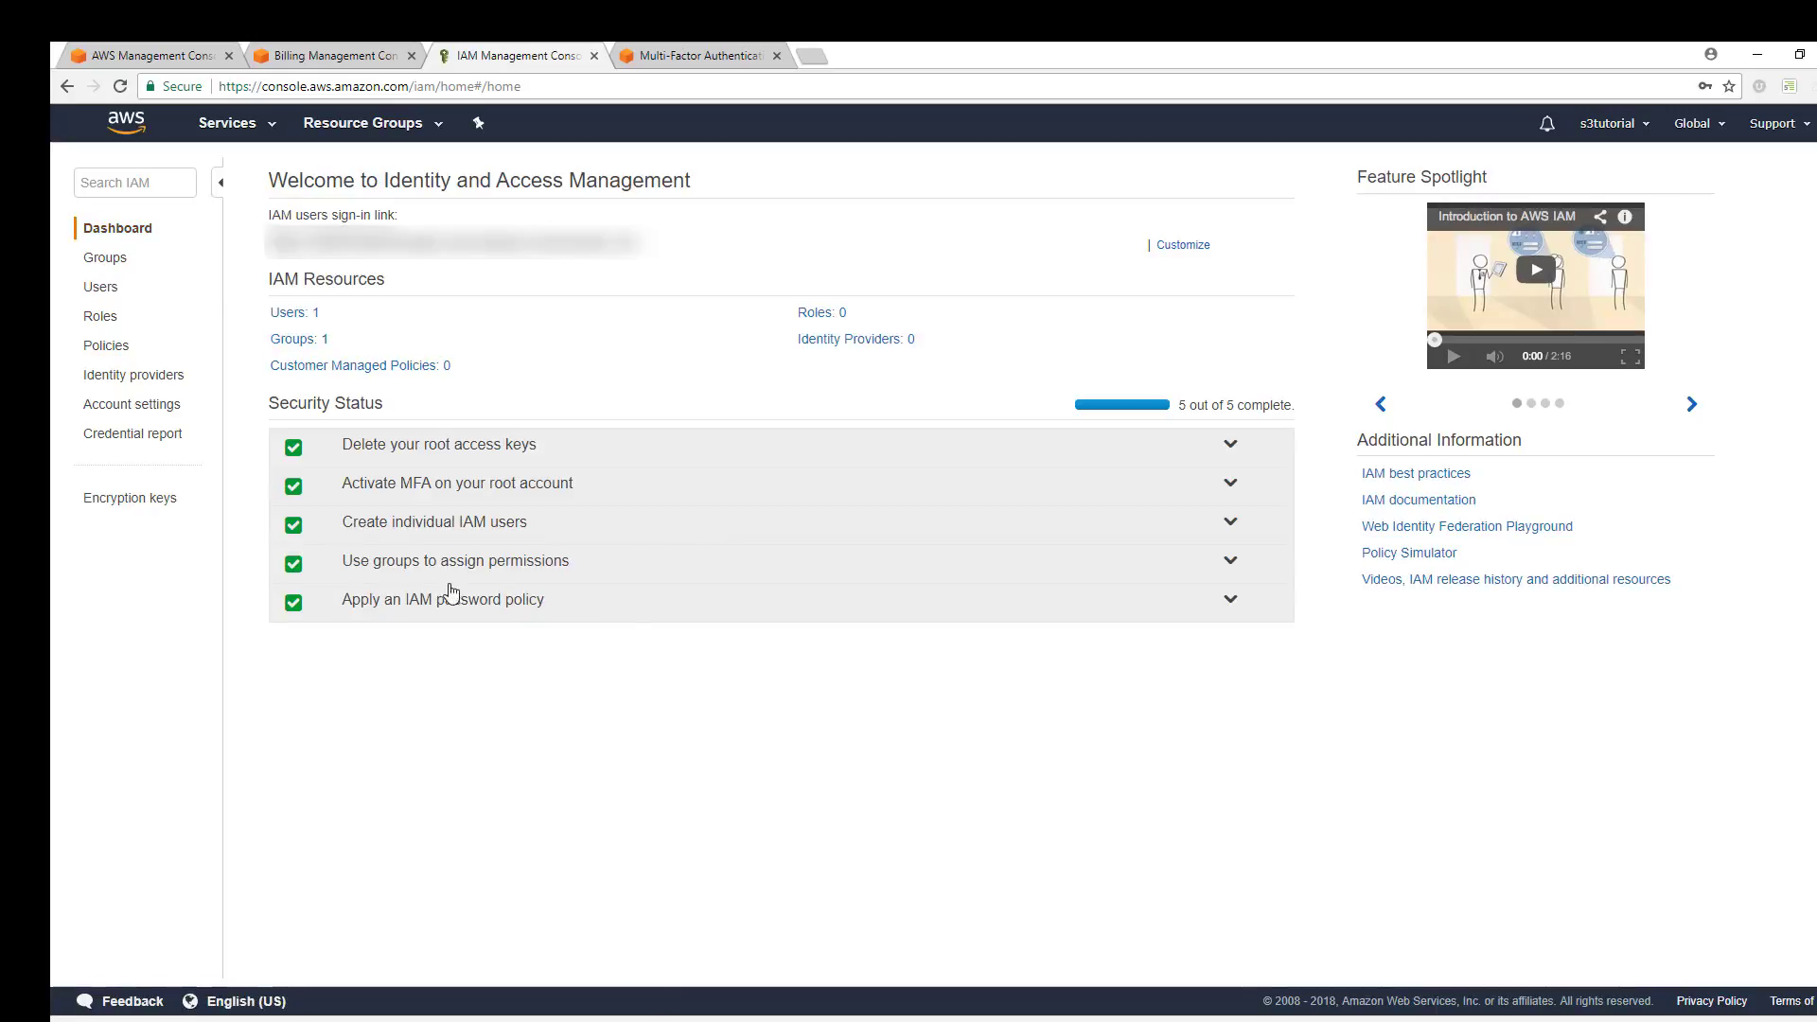